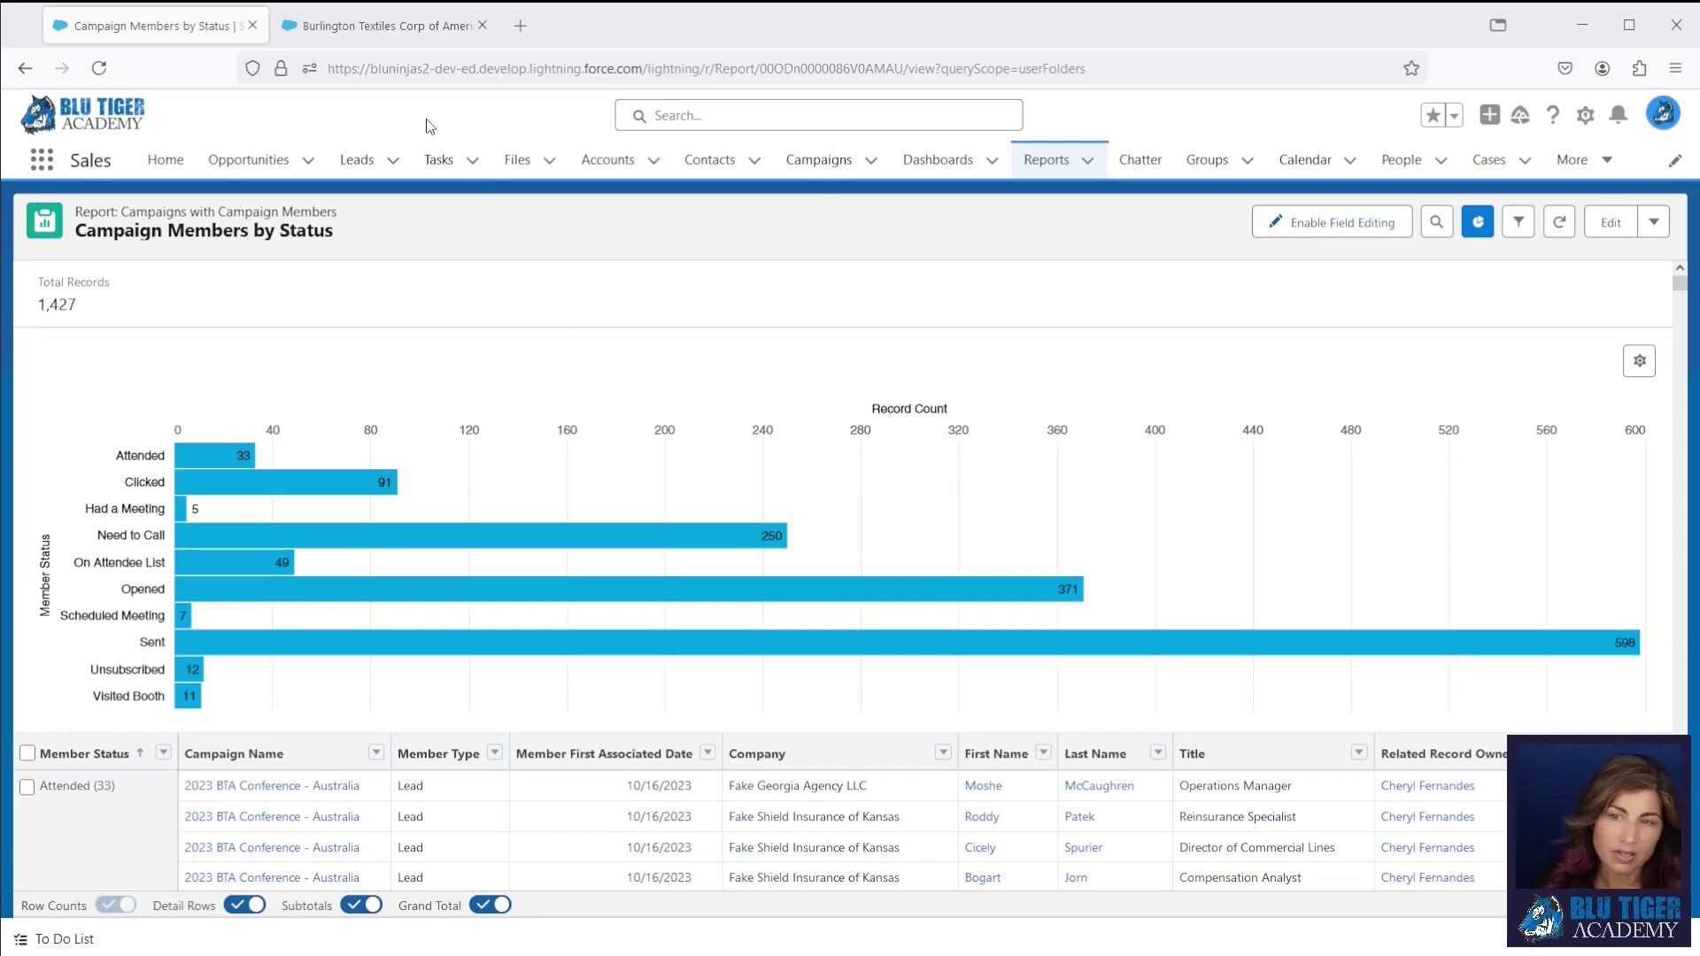
Step: Review the Burlington Textiles account's Status values without changing them, then return to the report
click(378, 28)
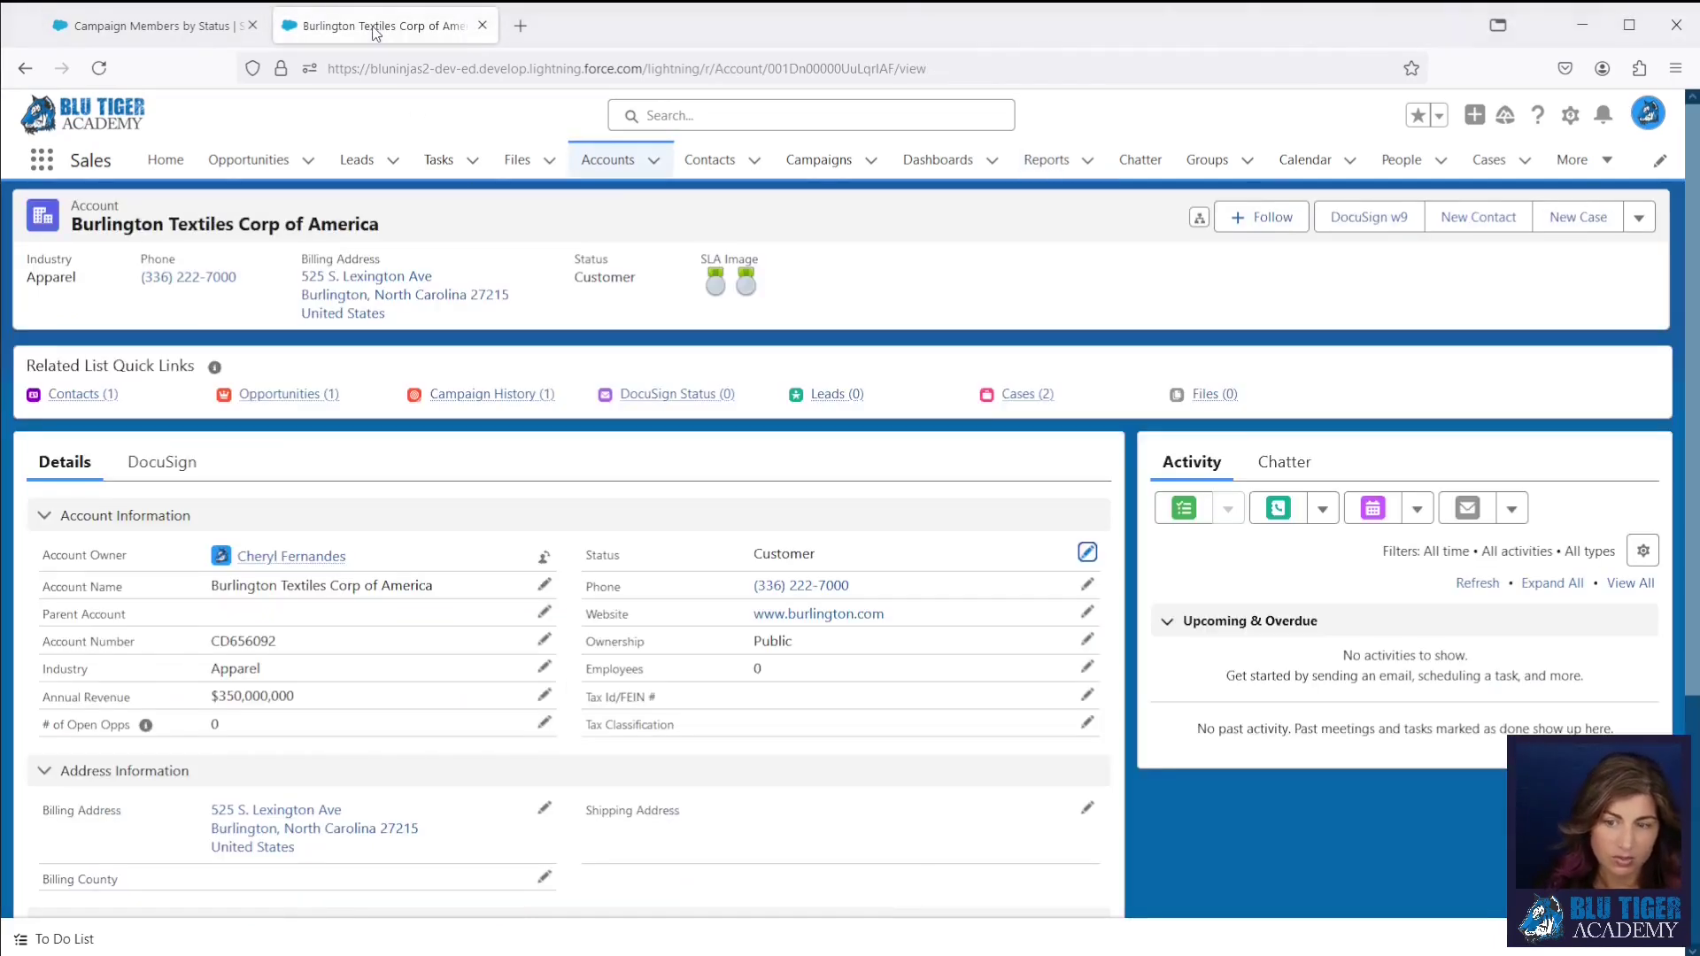
click(1088, 552)
click(867, 595)
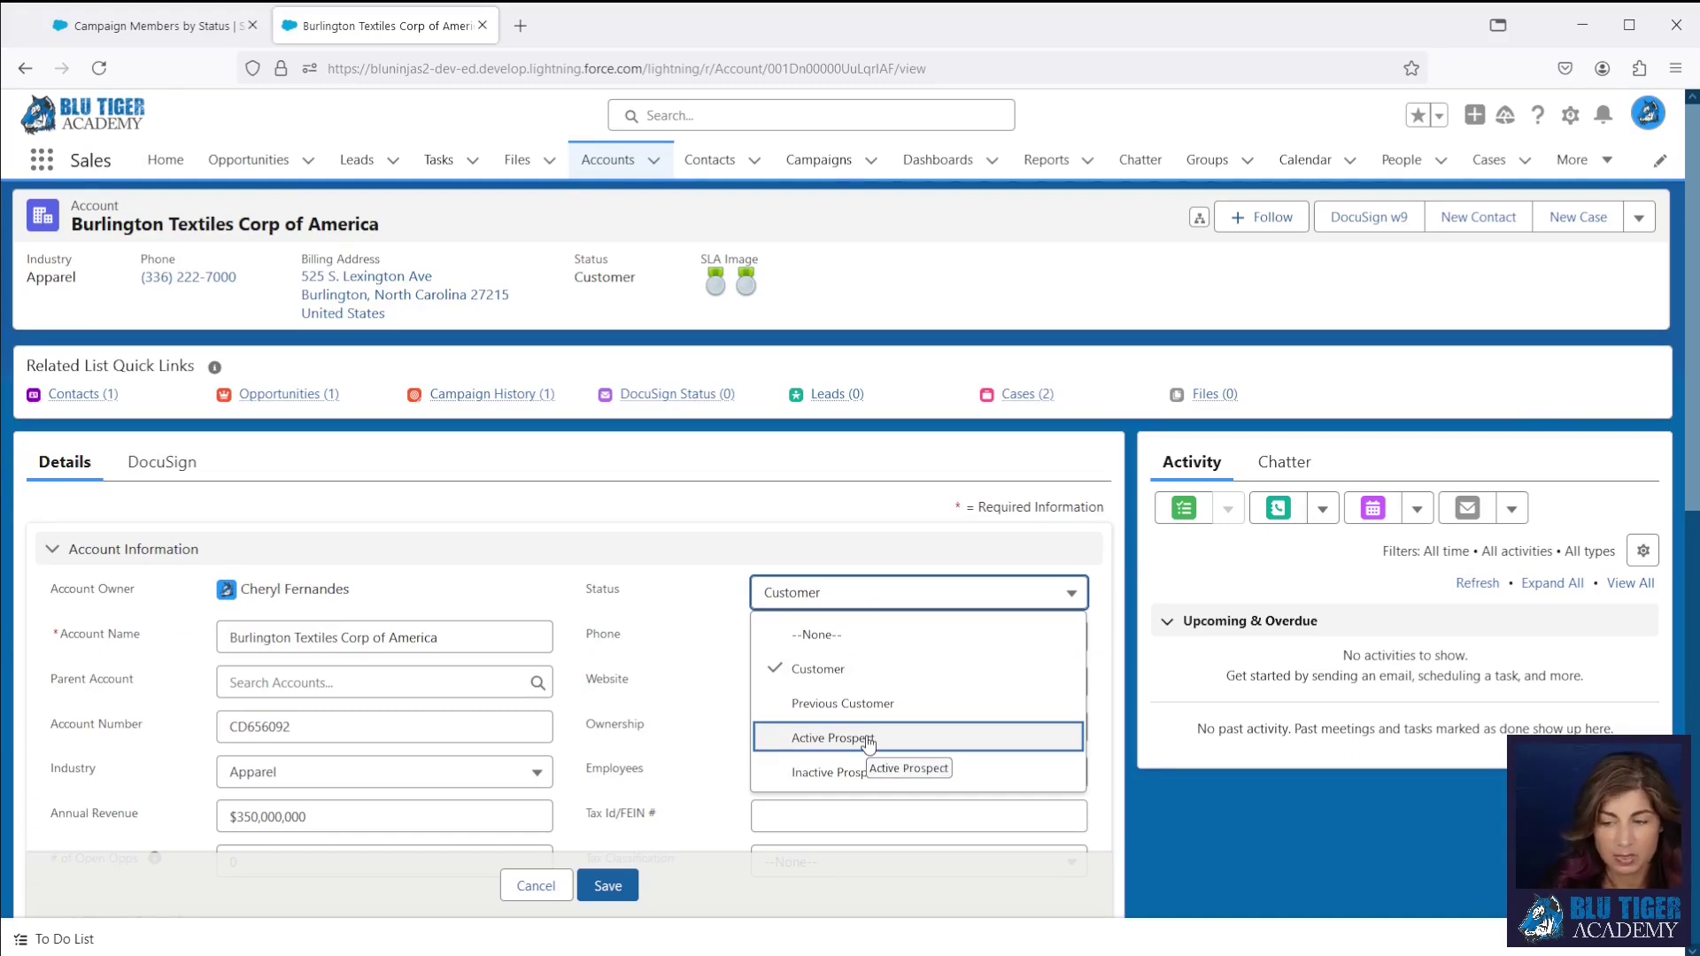
click(536, 886)
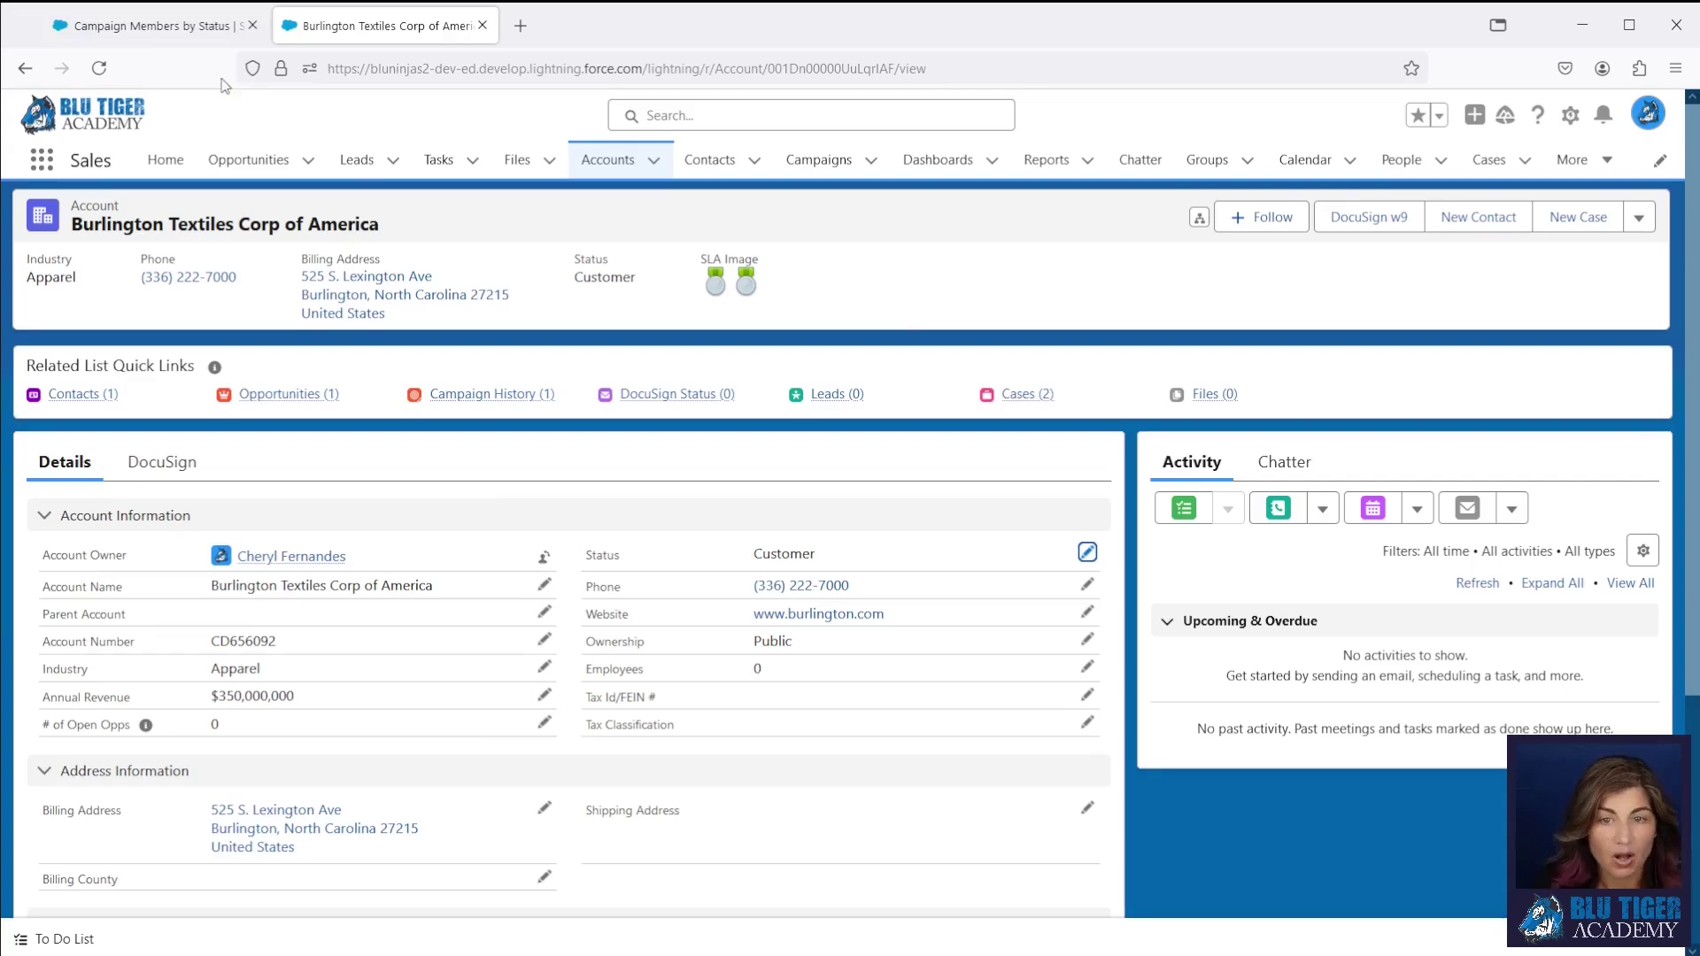
click(130, 30)
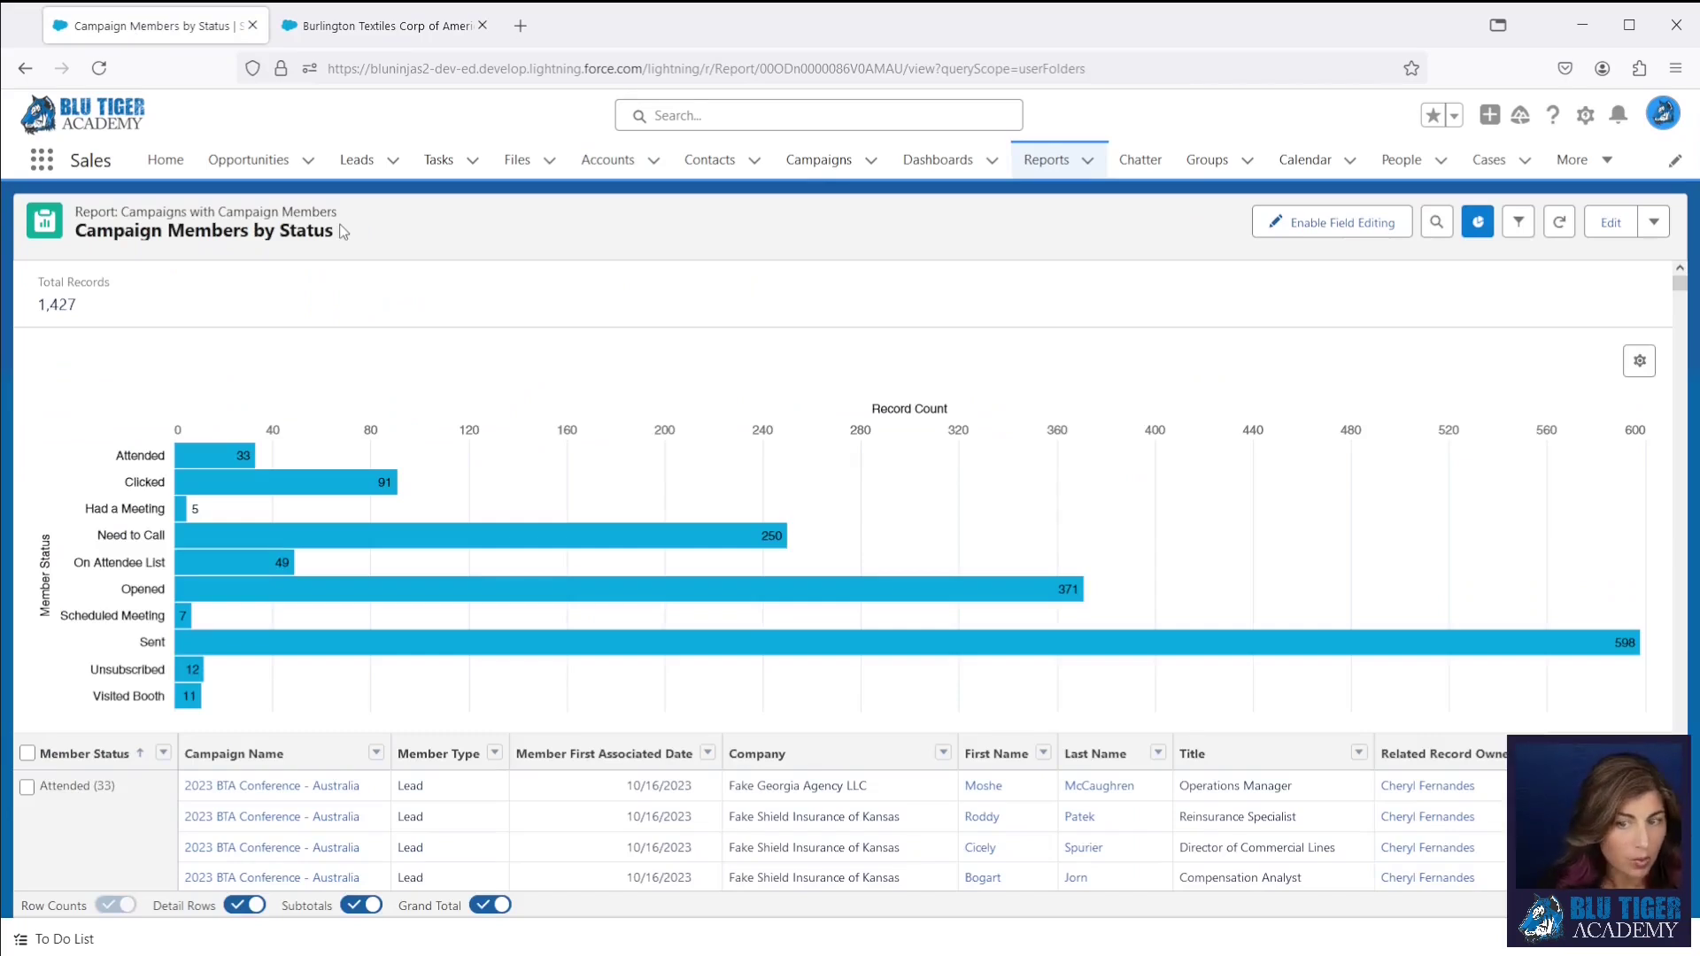
Step: Open the Report Types page in Setup by searching 'report typ' in Quick Find
click(1584, 115)
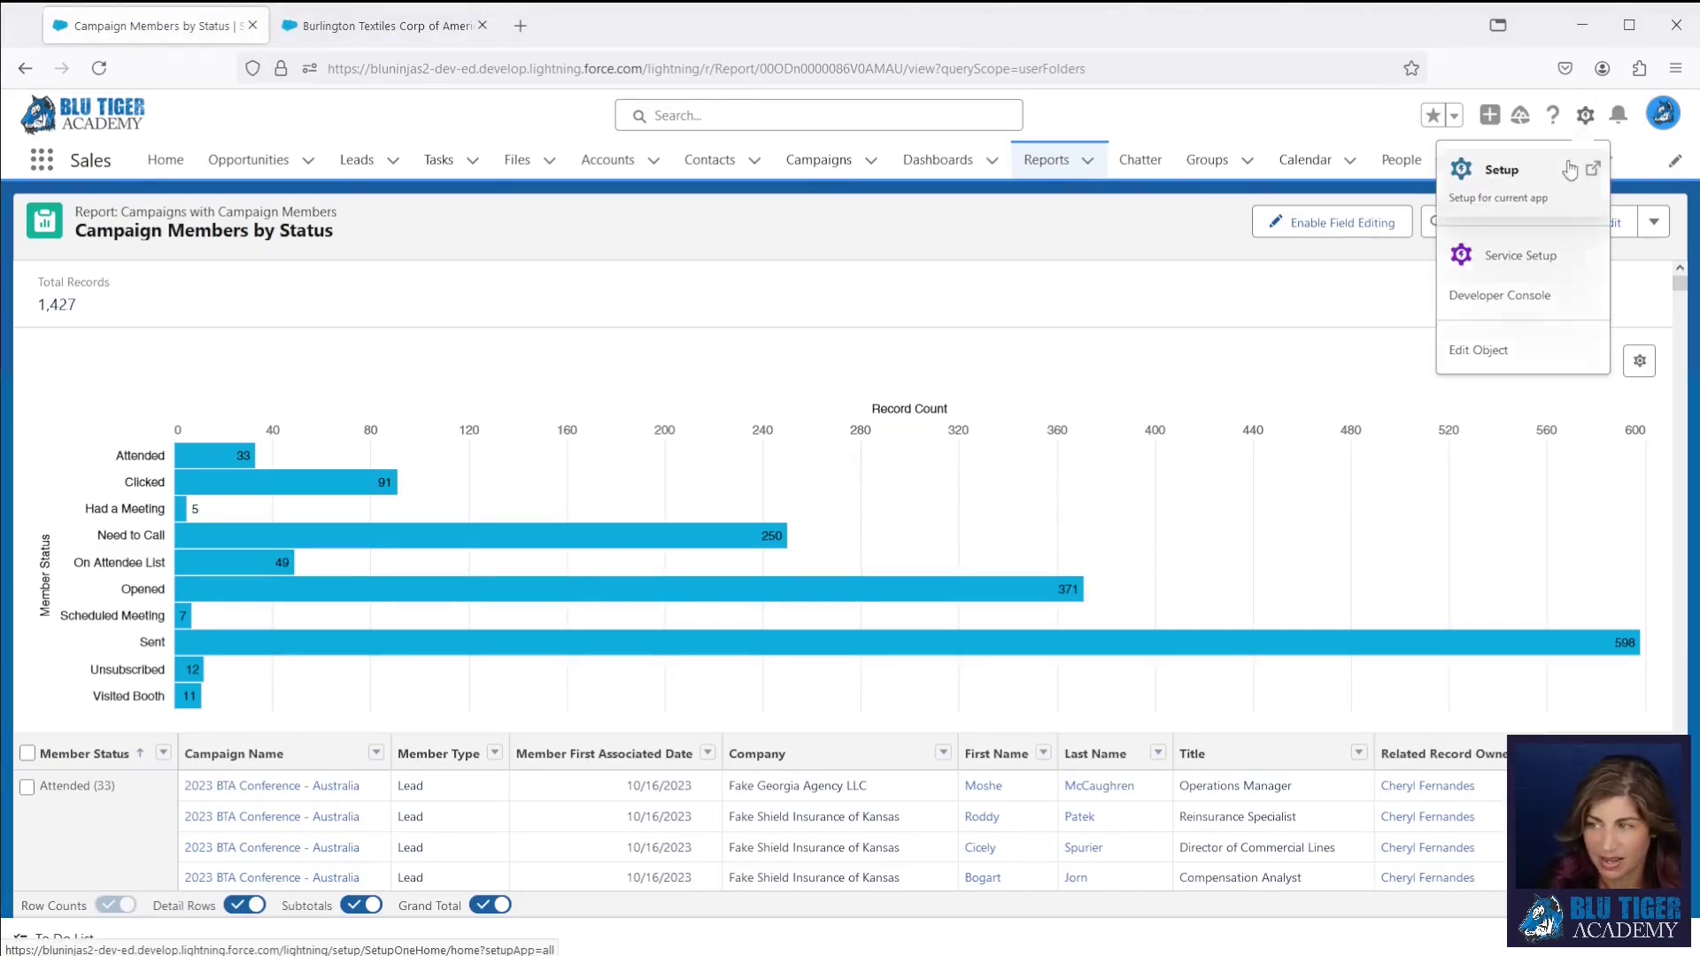
click(1570, 170)
click(133, 232)
text(repo)
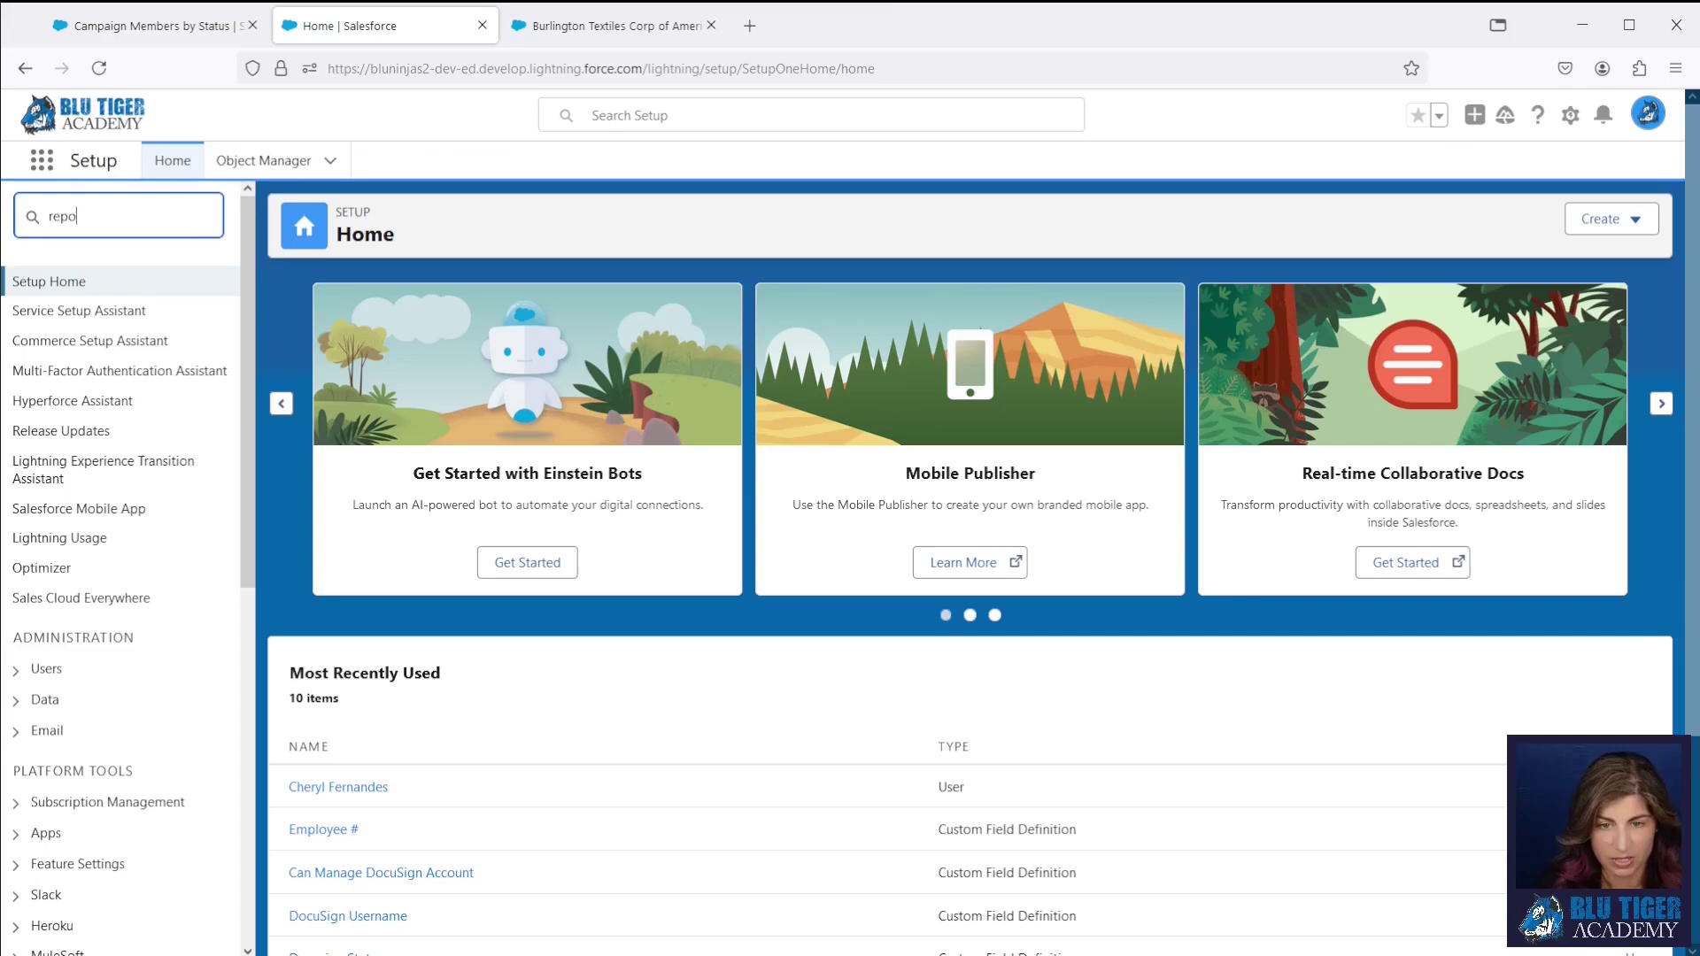
text(rt typ)
click(164, 375)
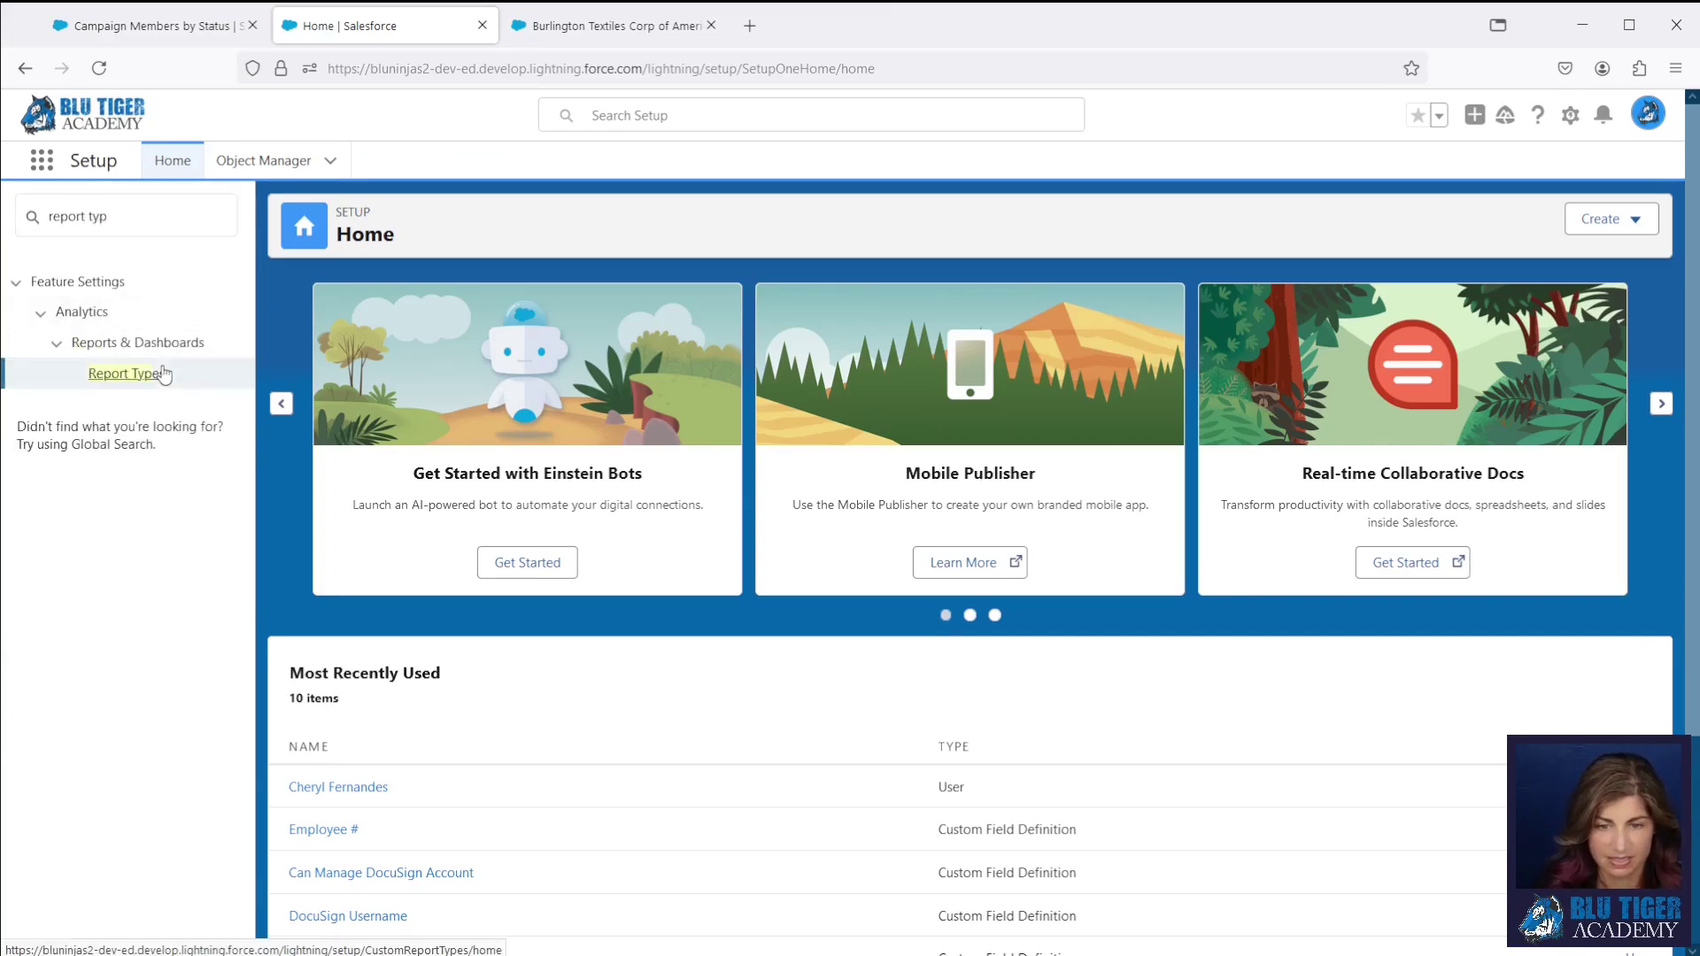
Step: Define a Campaigns-based custom report type with pasted description, Campaigns category, and Deployed status
click(746, 439)
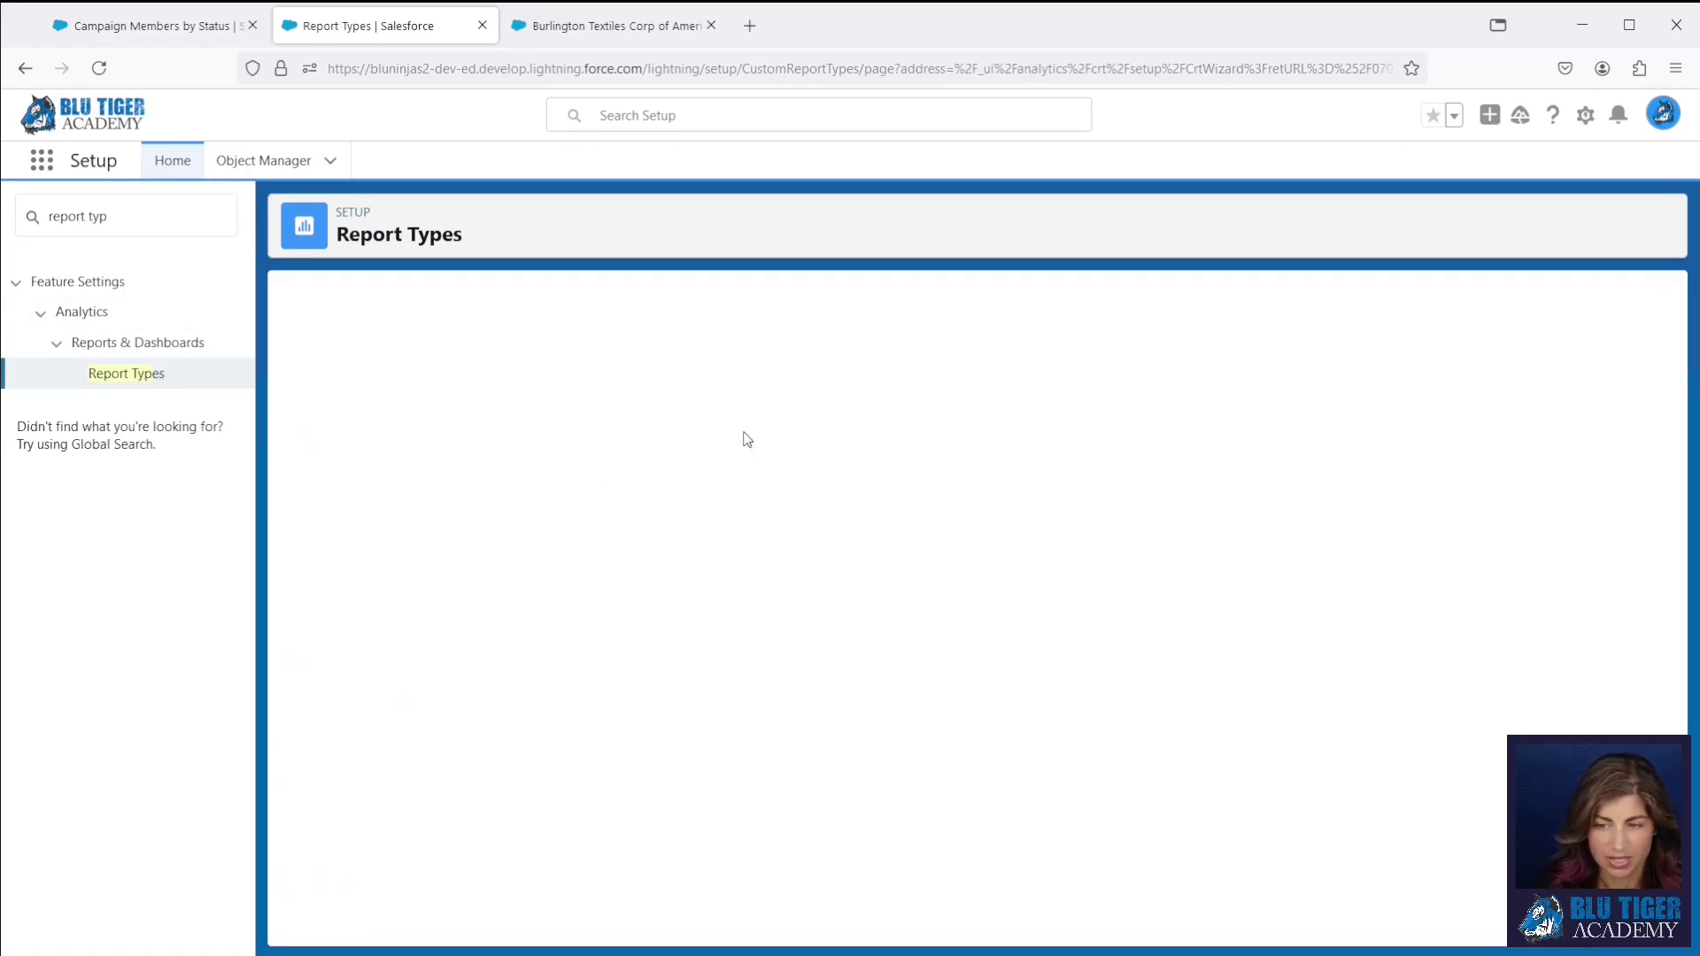
click(699, 522)
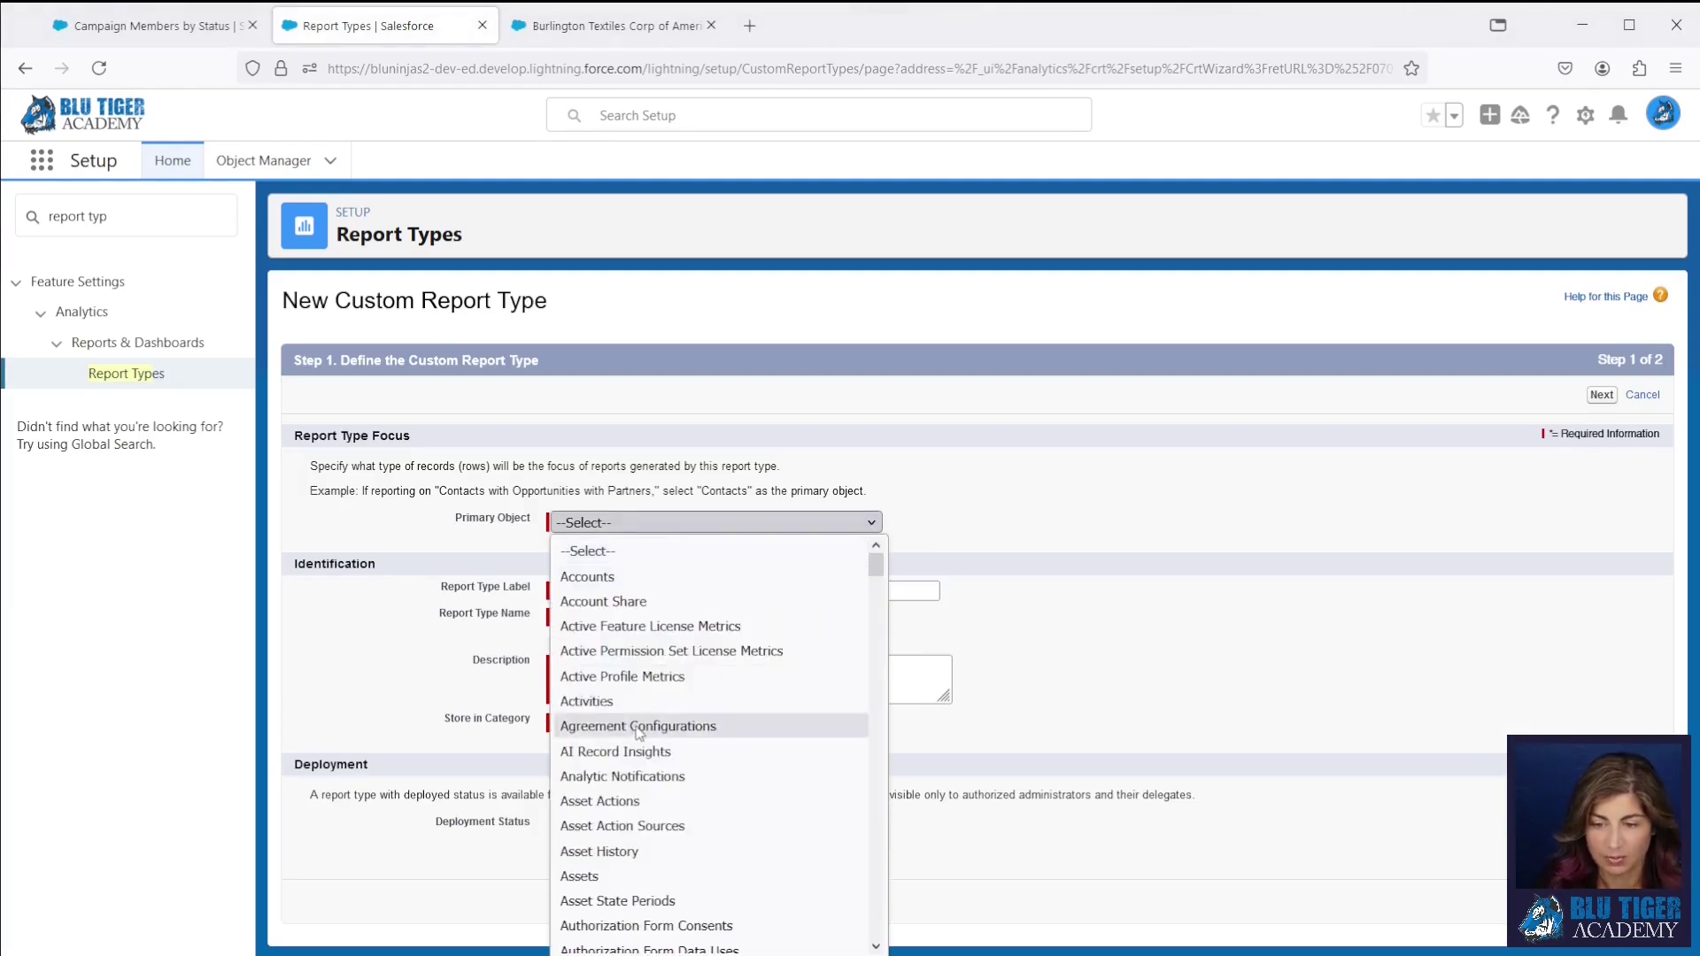
scroll(639, 733, down, 6)
click(619, 682)
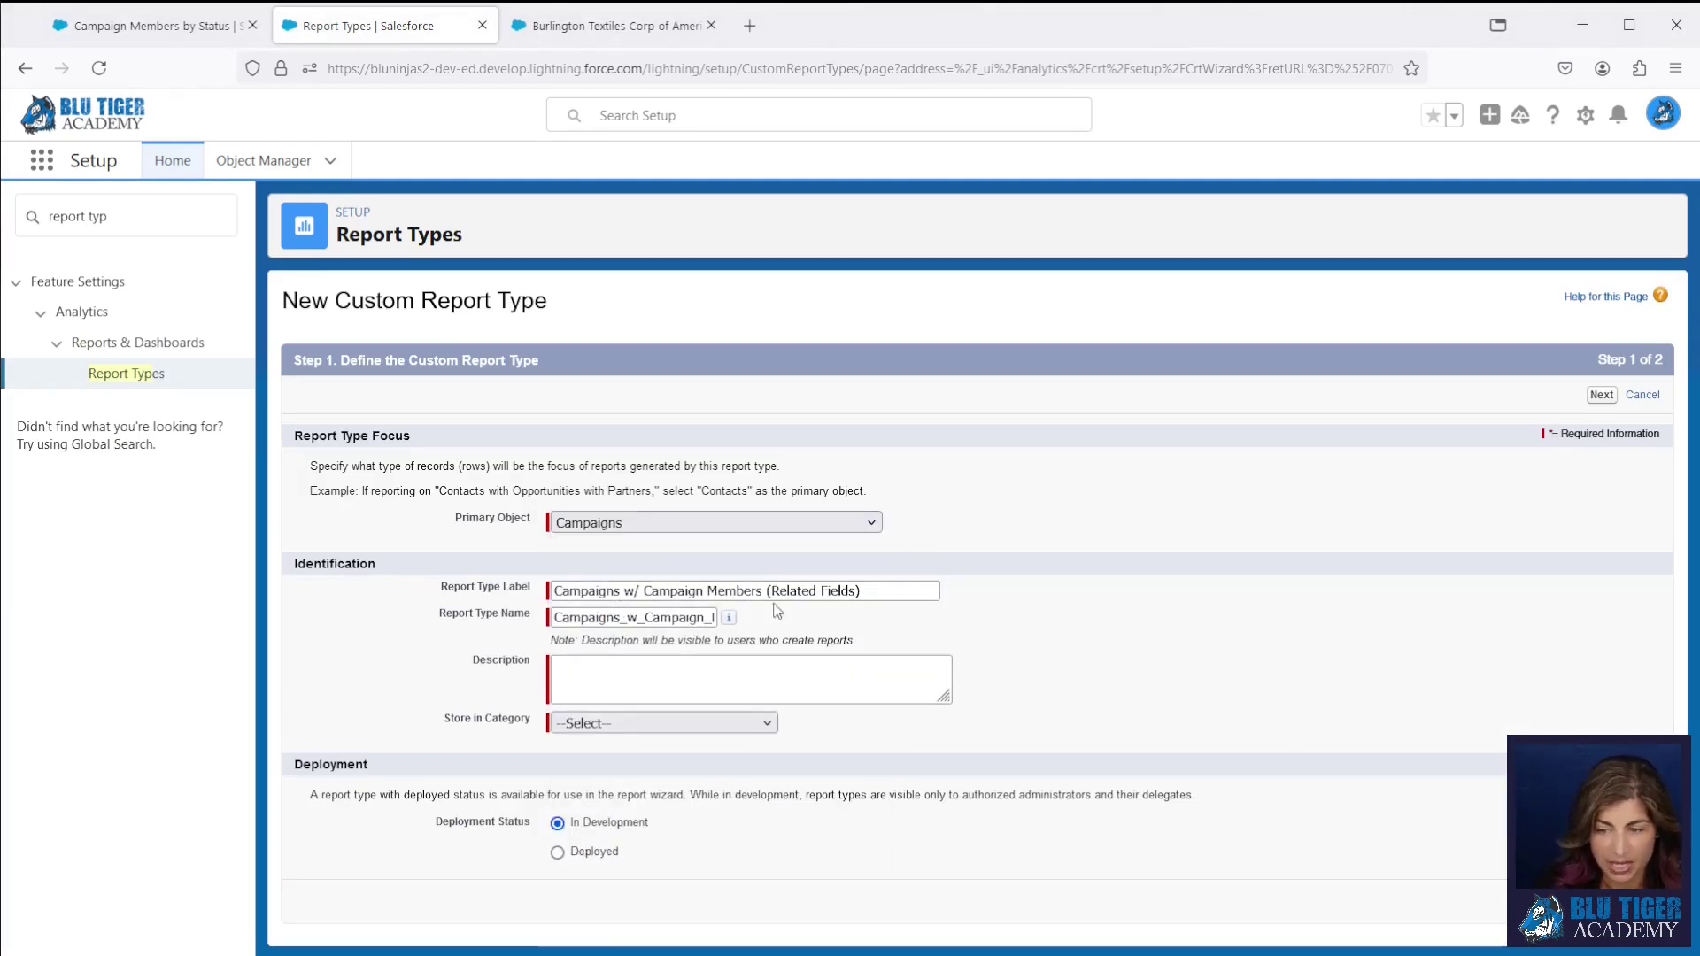
click(723, 670)
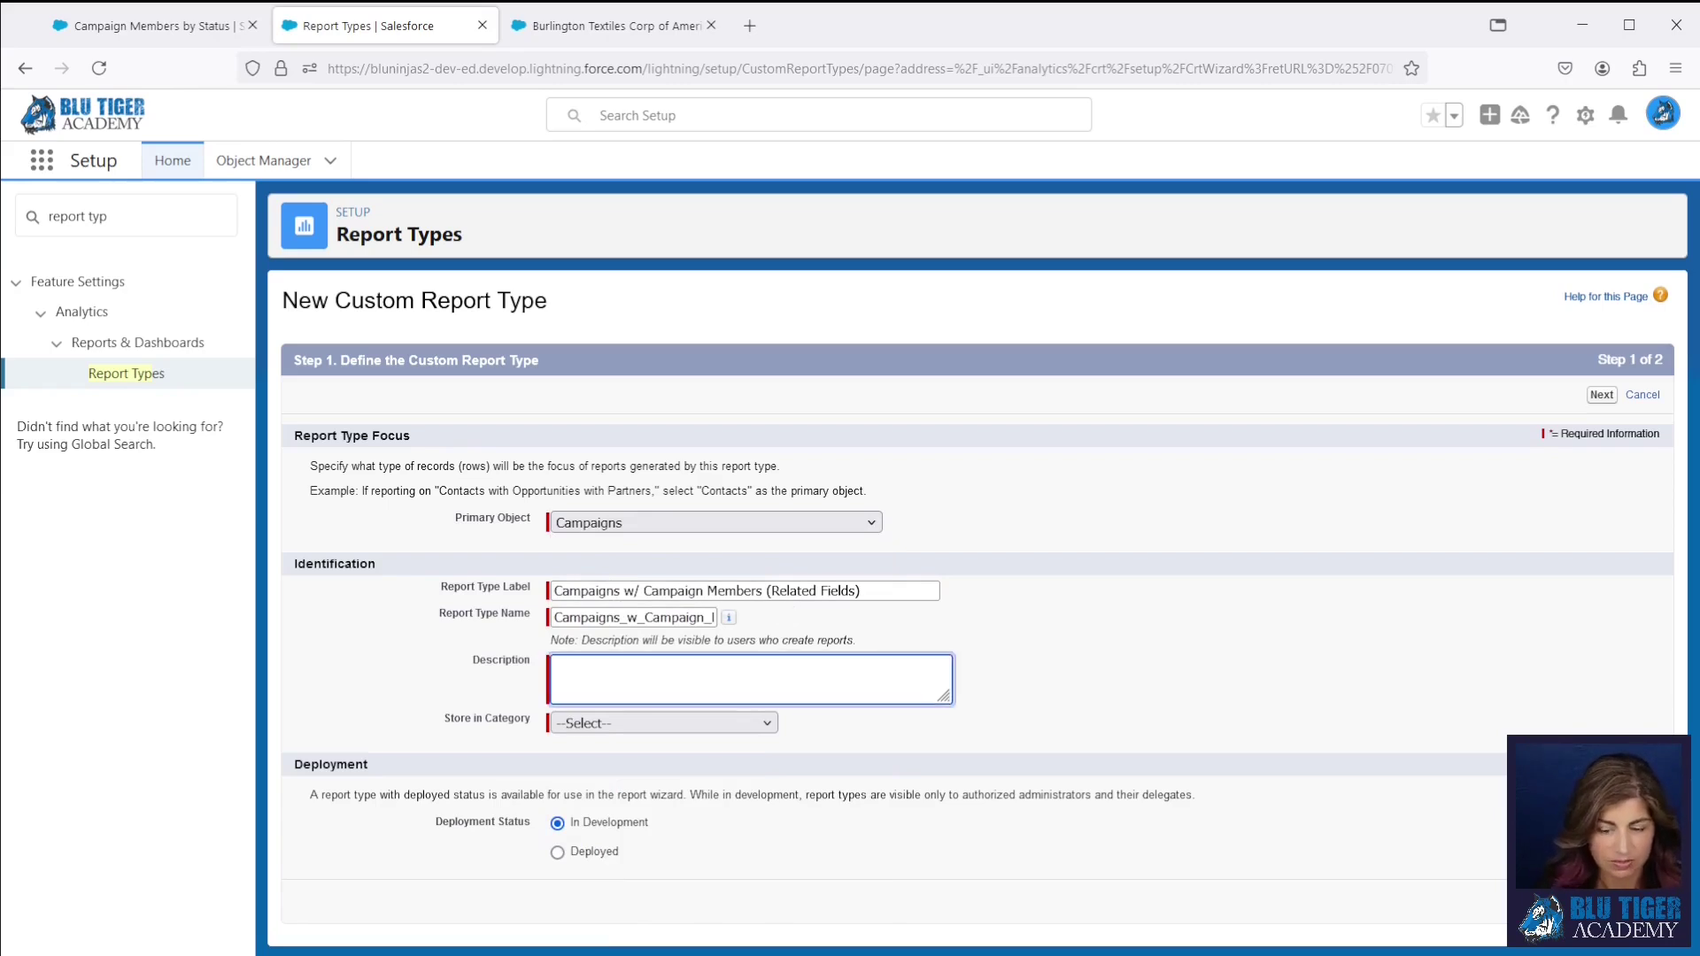
text(Use this report to pull information from Lead, Contact and Account objects that are Campaign Members of a Campaign)
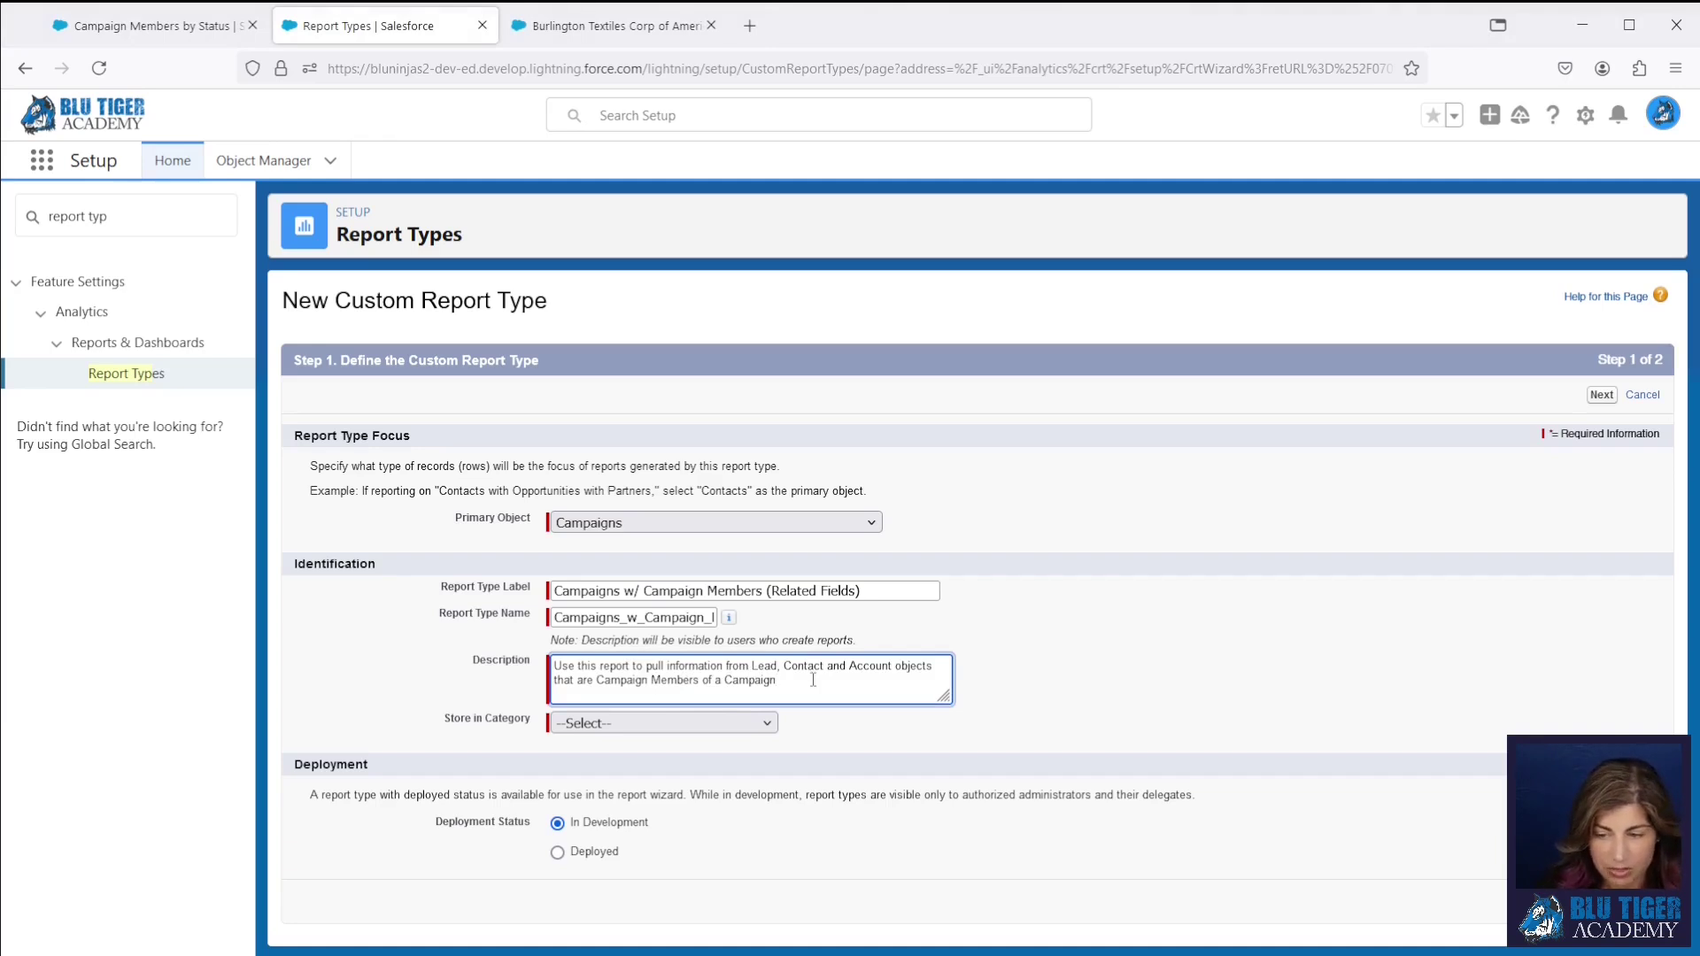
click(767, 723)
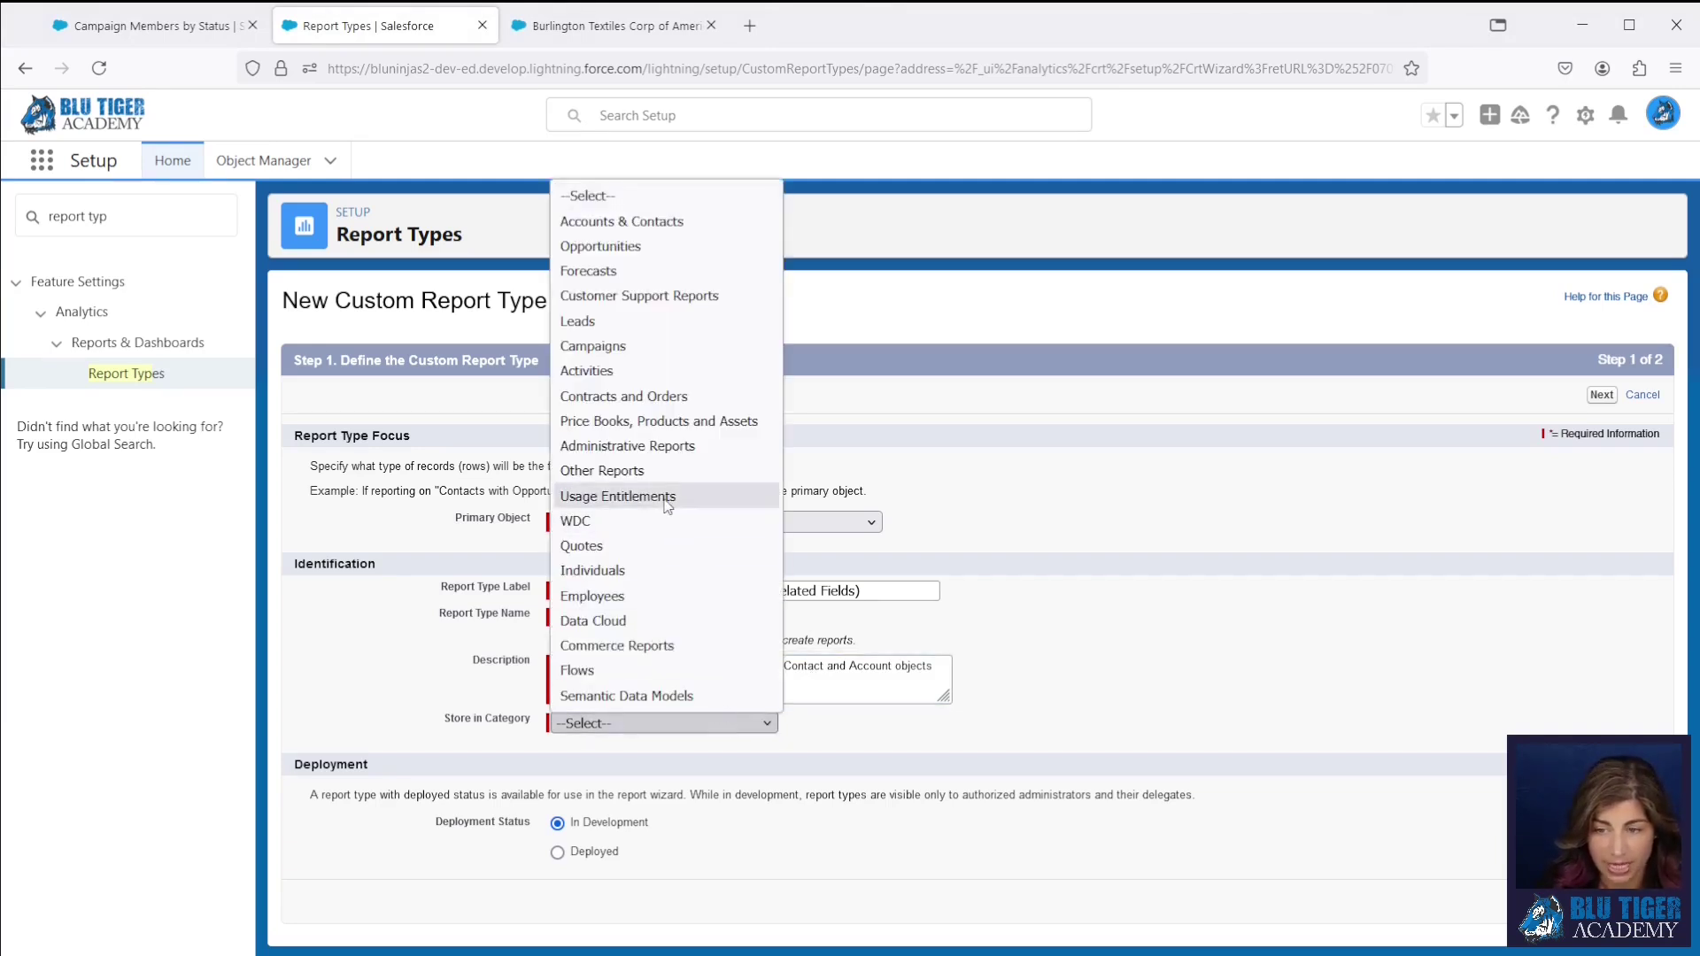
click(593, 345)
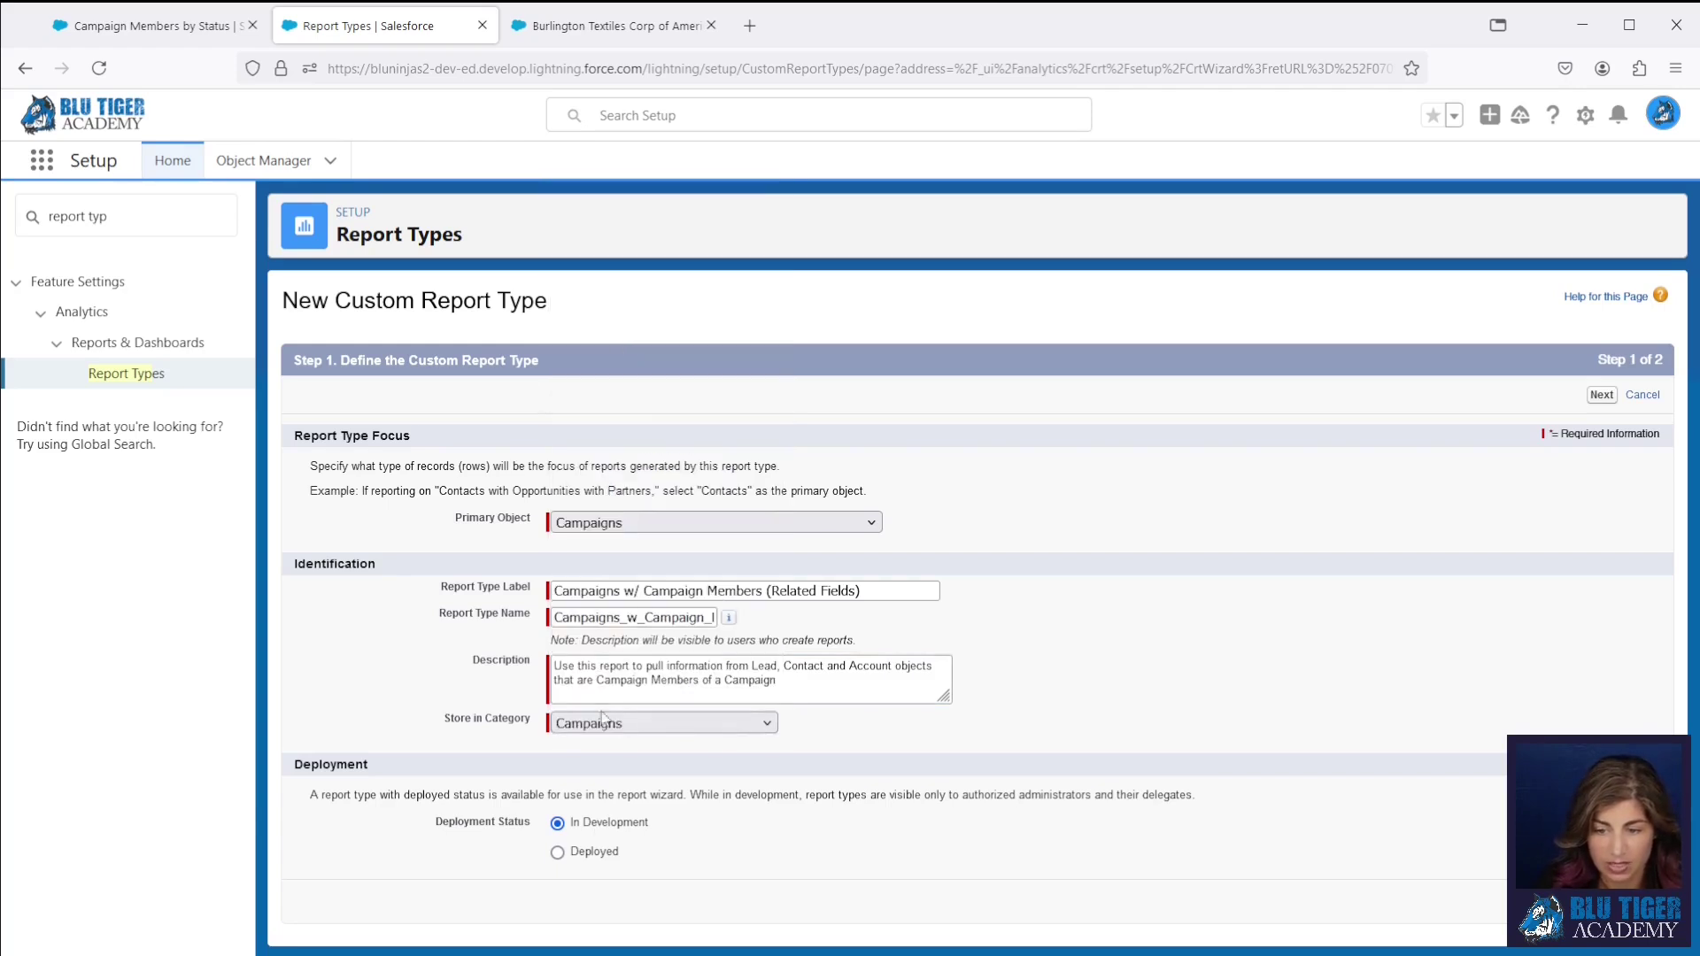
click(571, 857)
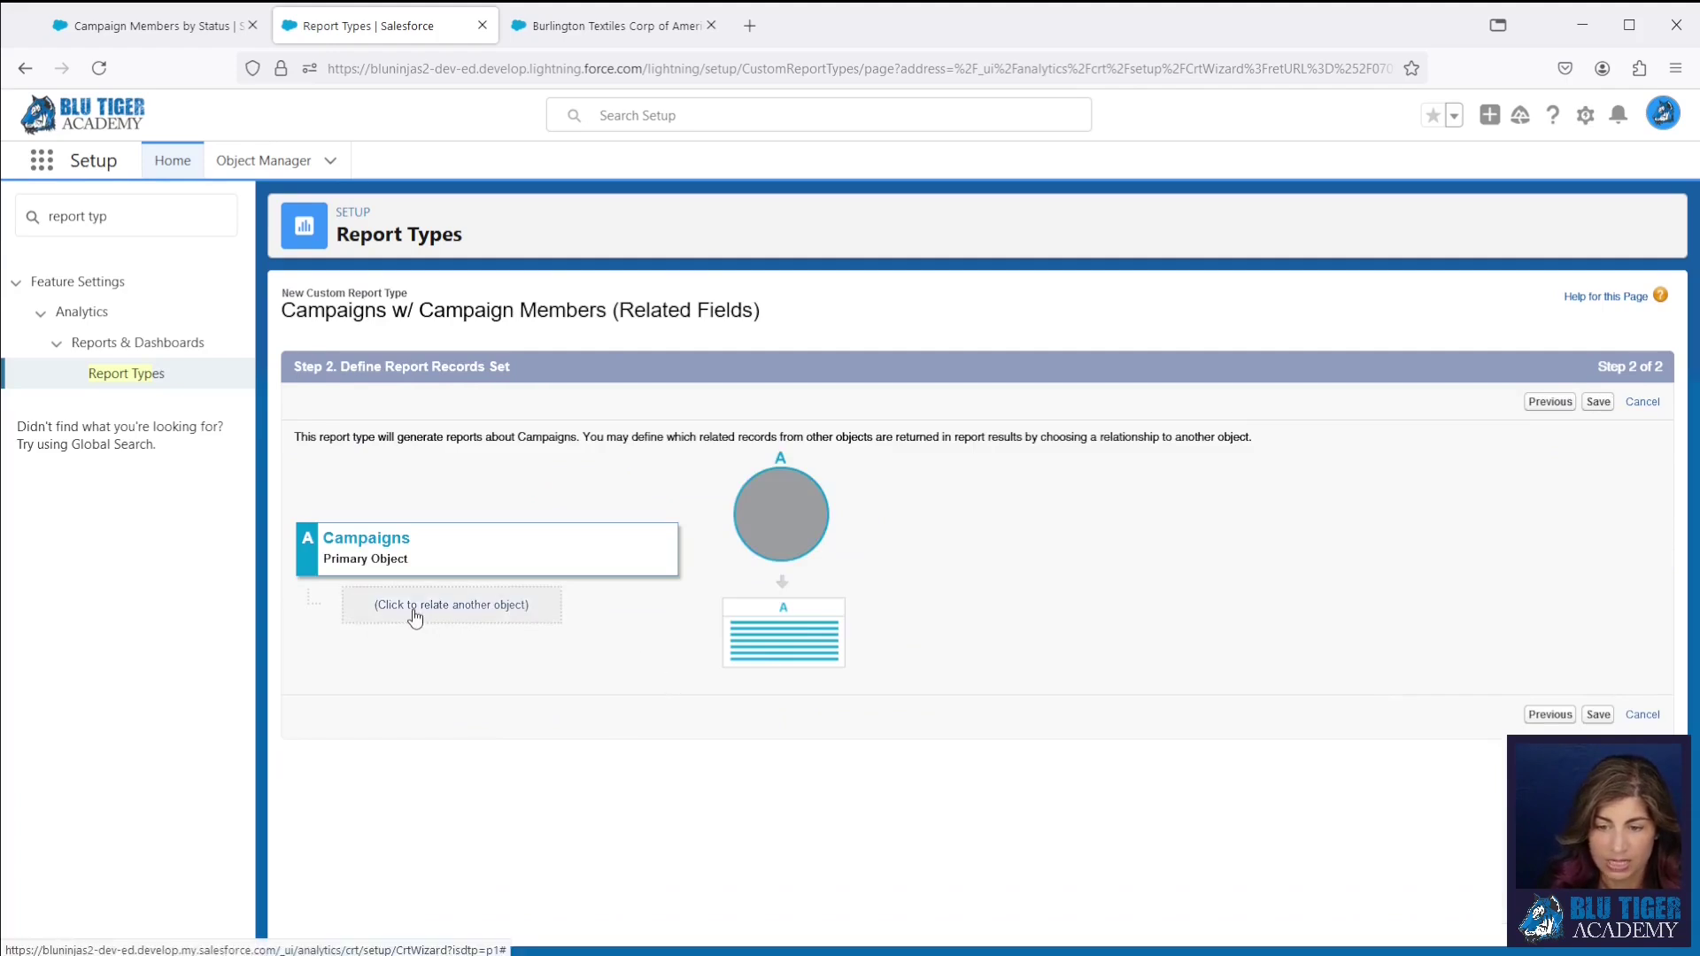
Step: Relate Campaign Members as object B and save the custom report type
click(410, 605)
click(537, 576)
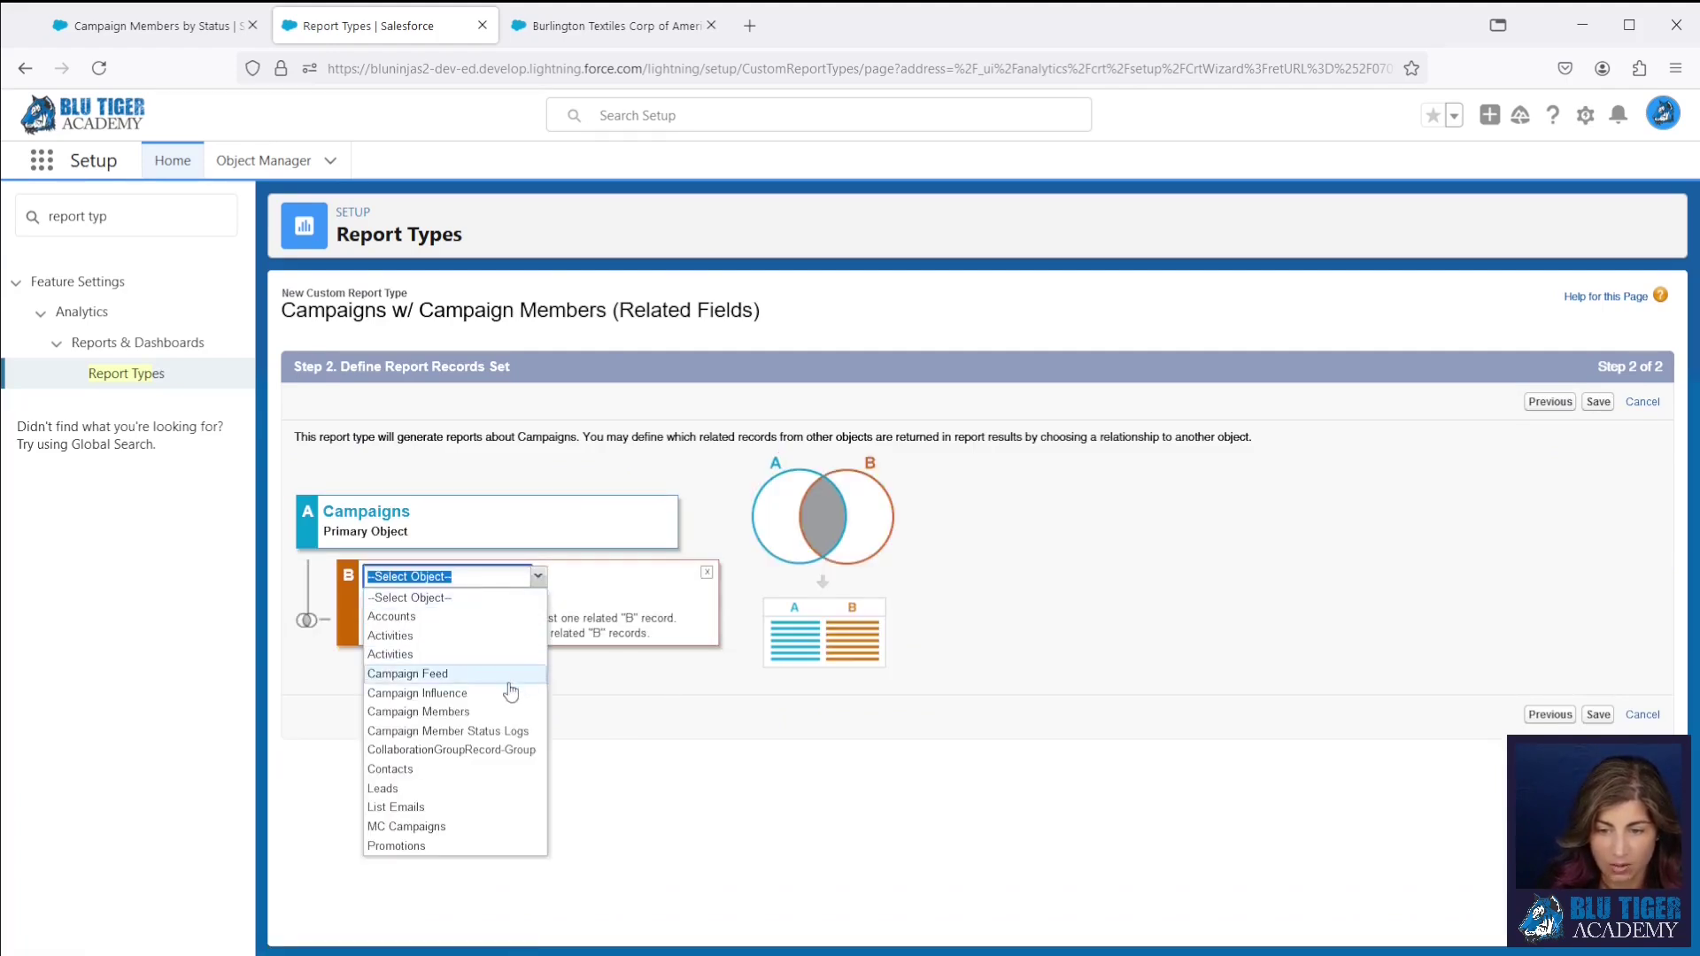
click(489, 714)
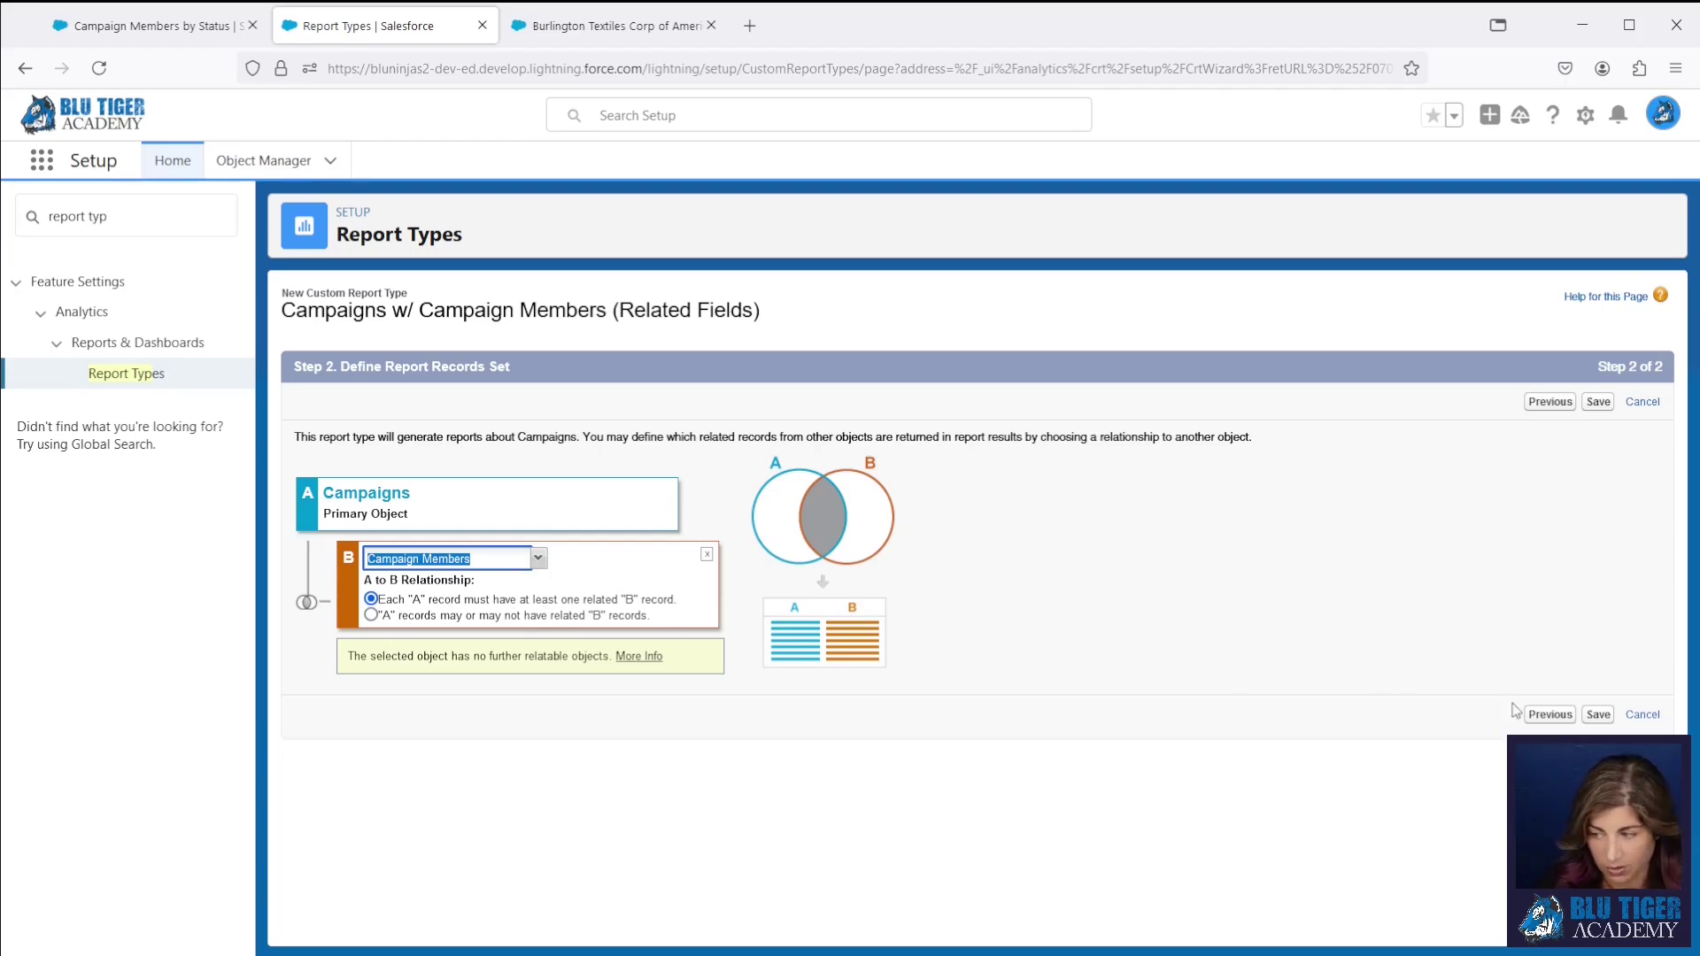
click(1597, 714)
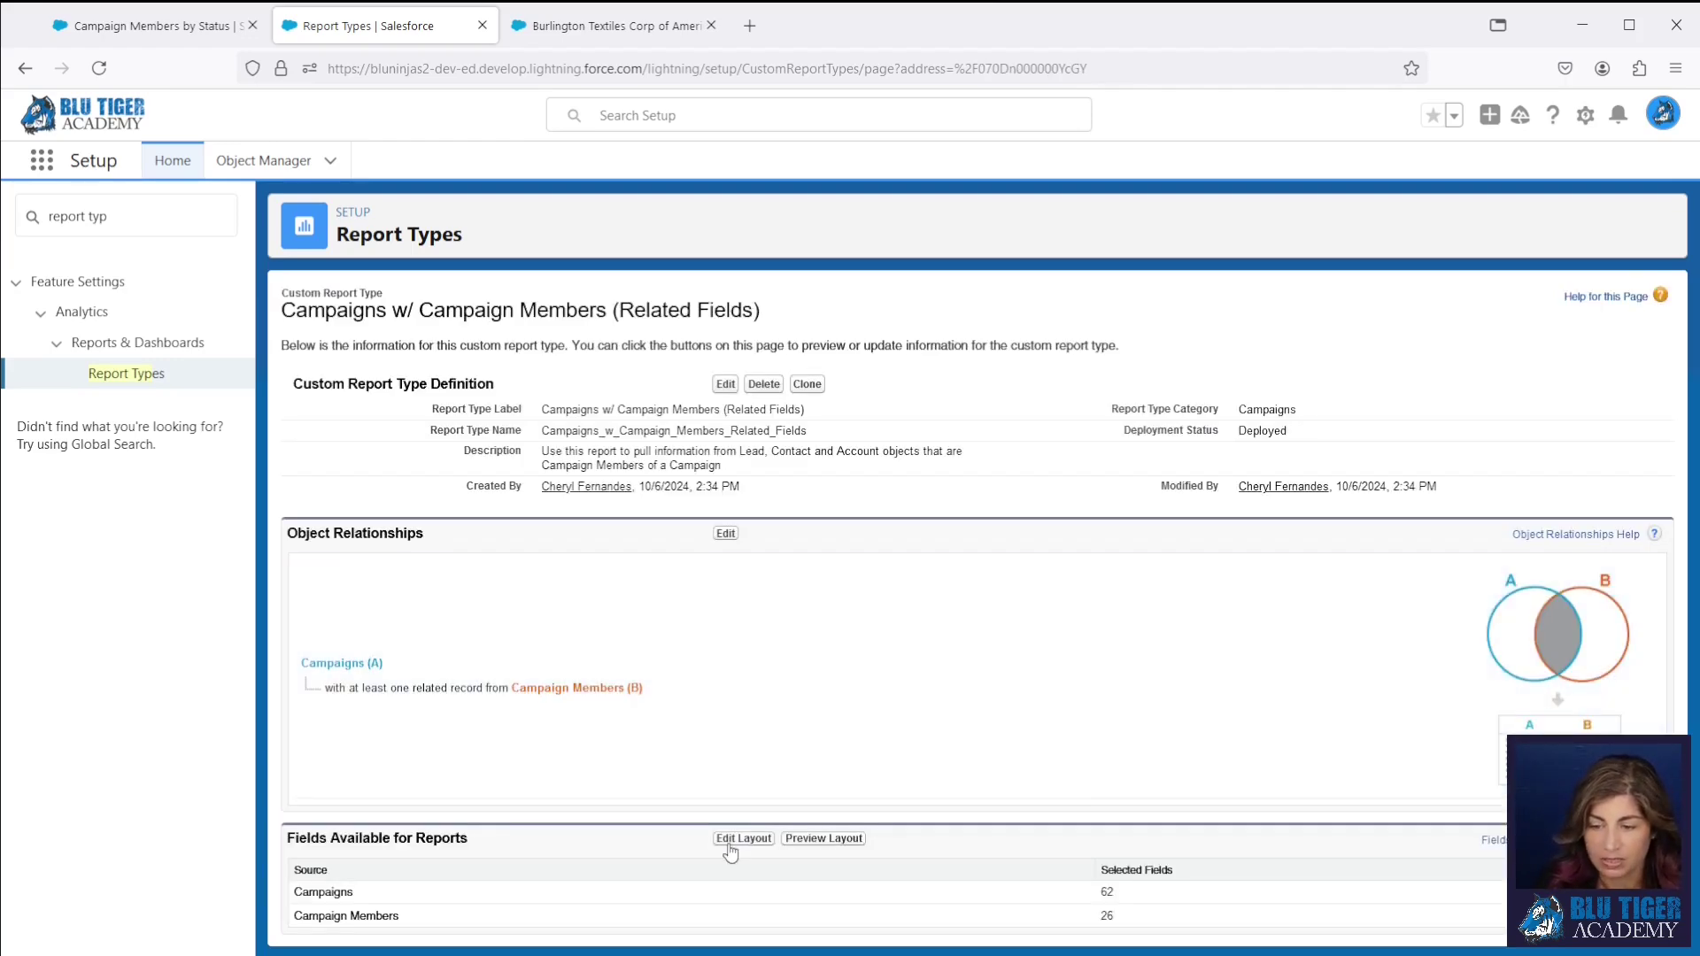
Step: Open the report type's field layout, which lists 88 fields
click(730, 841)
scroll(870, 686, down, 5)
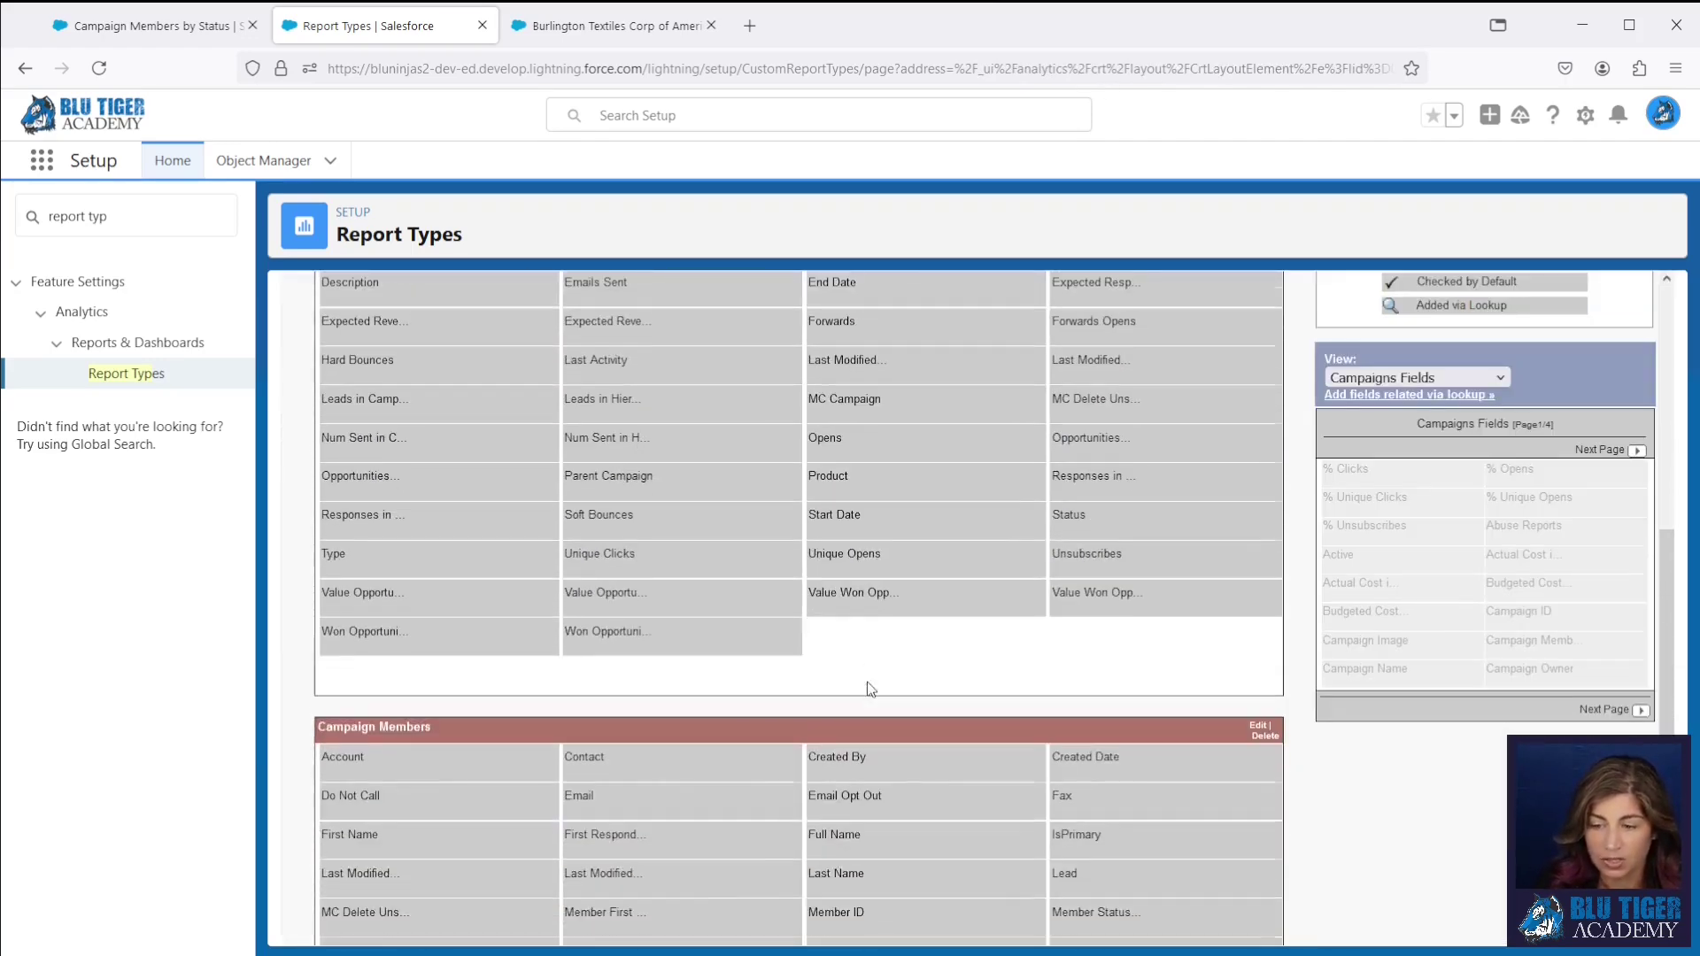
scroll(868, 682, down, 3)
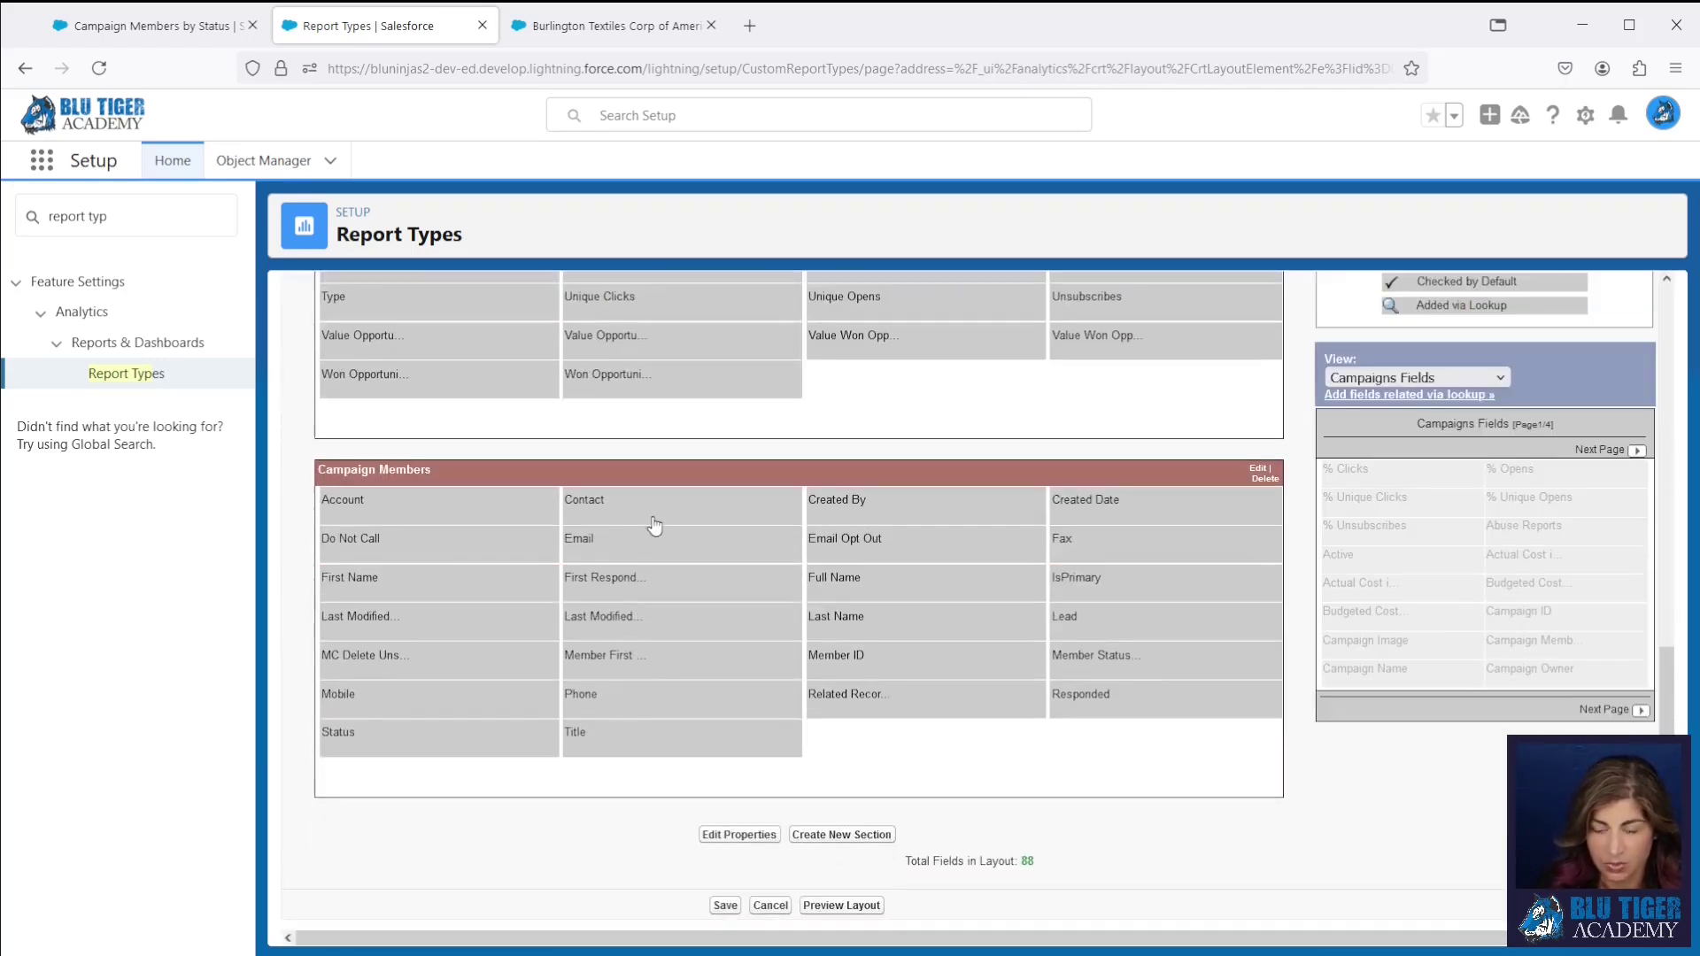
scroll(653, 526, up, 4)
scroll(654, 526, up, 3)
scroll(532, 687, down, 6)
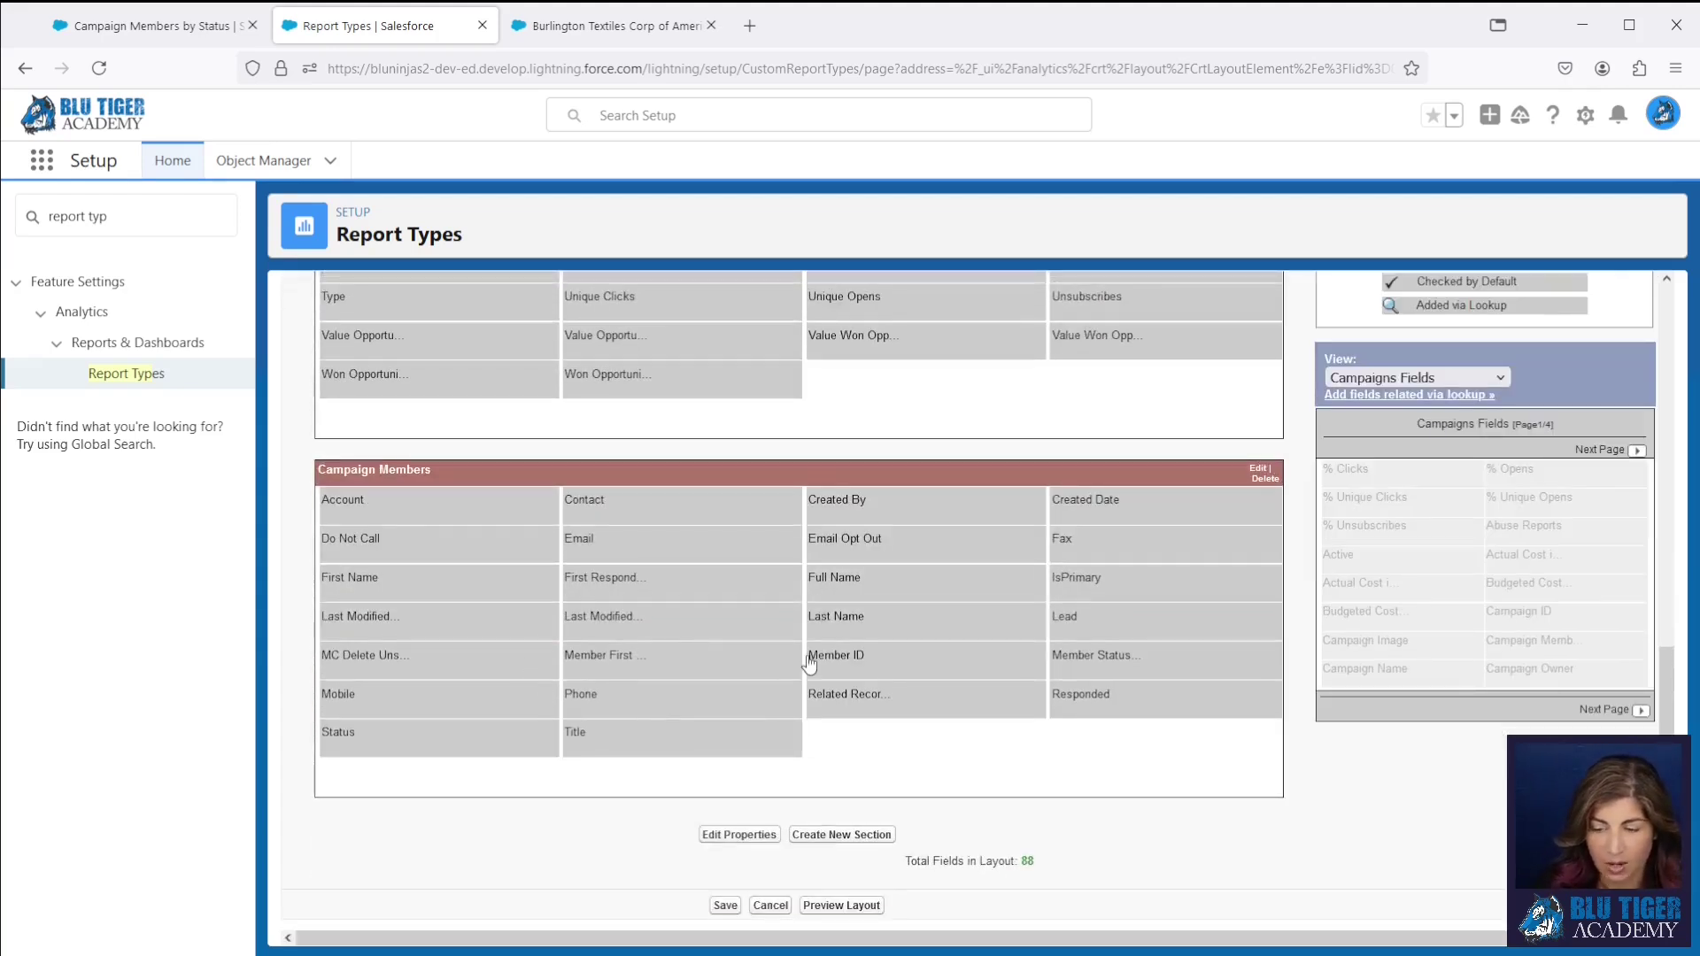
Step: Create layout sections 'Lead Information', 'Contact Information' and 'Contact's Account Information'
click(831, 836)
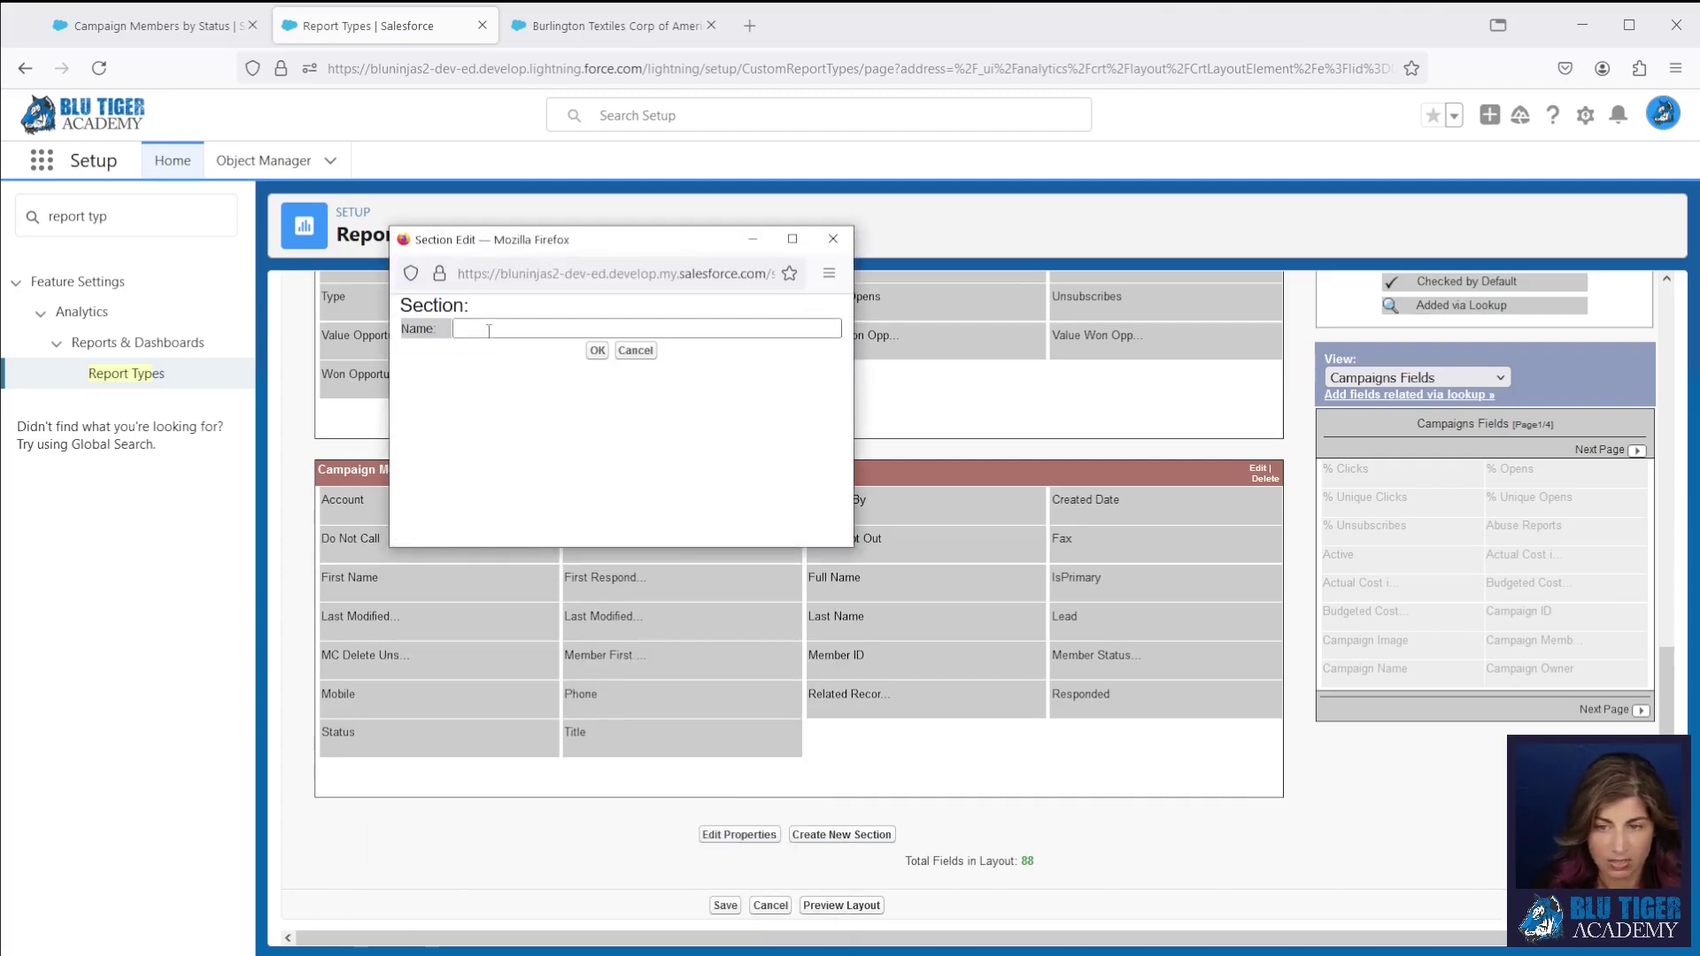
click(489, 331)
text(Lead Informati)
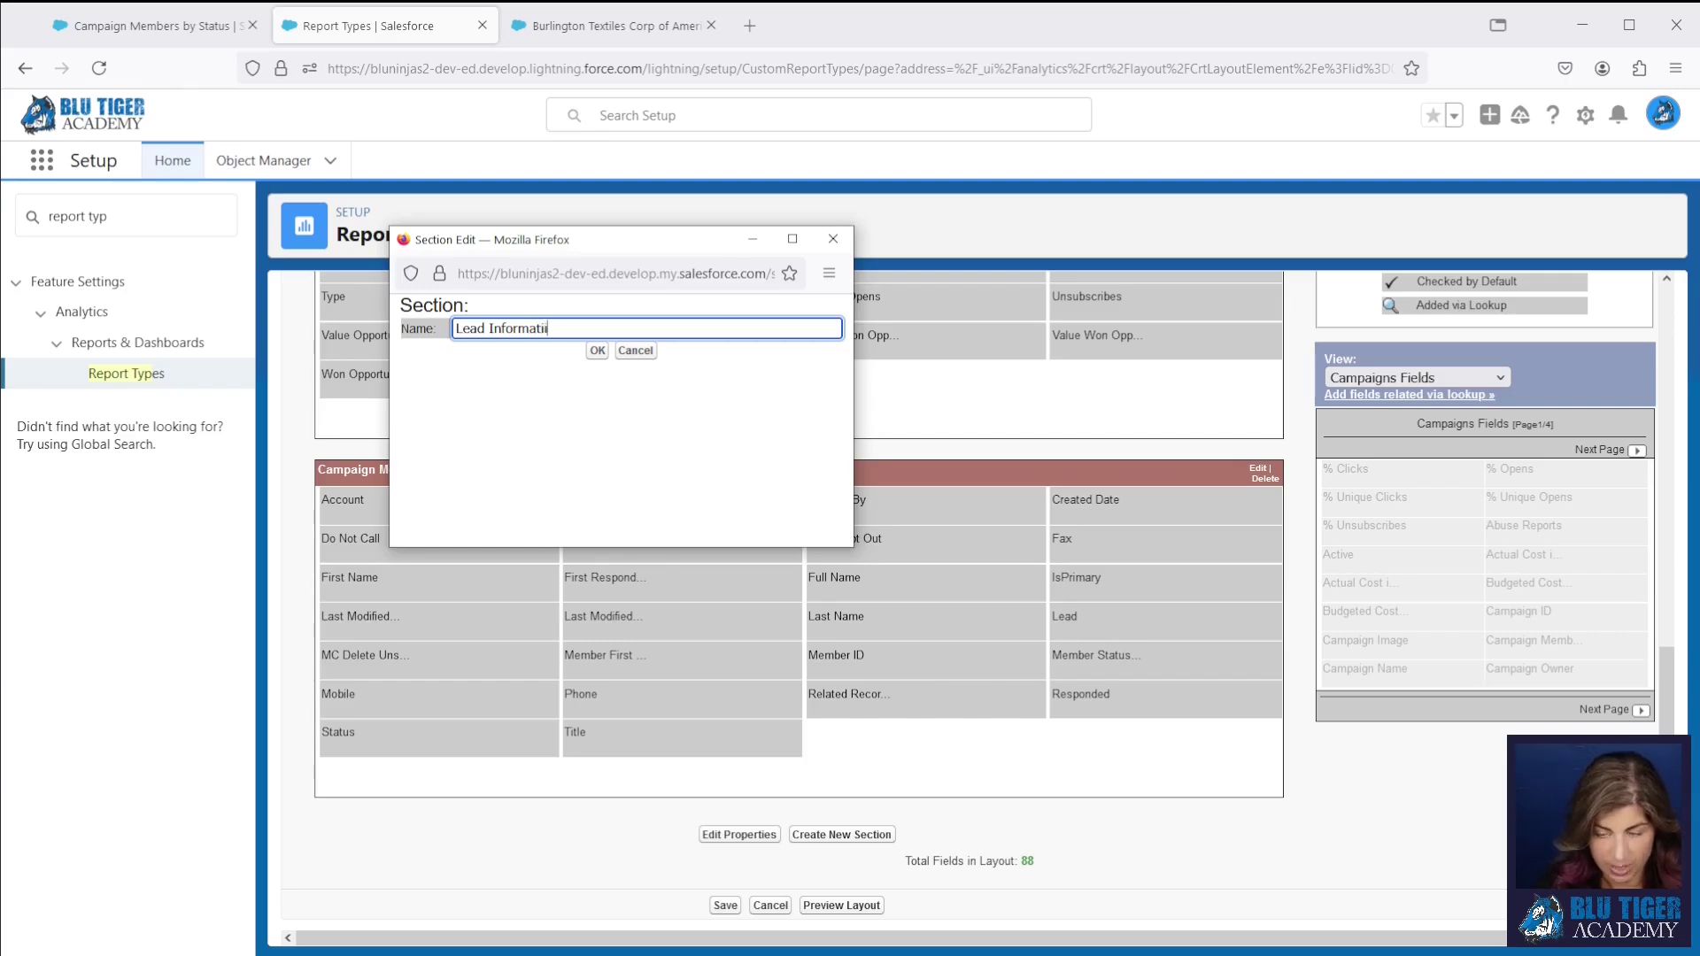
text(on)
key(Return)
click(841, 848)
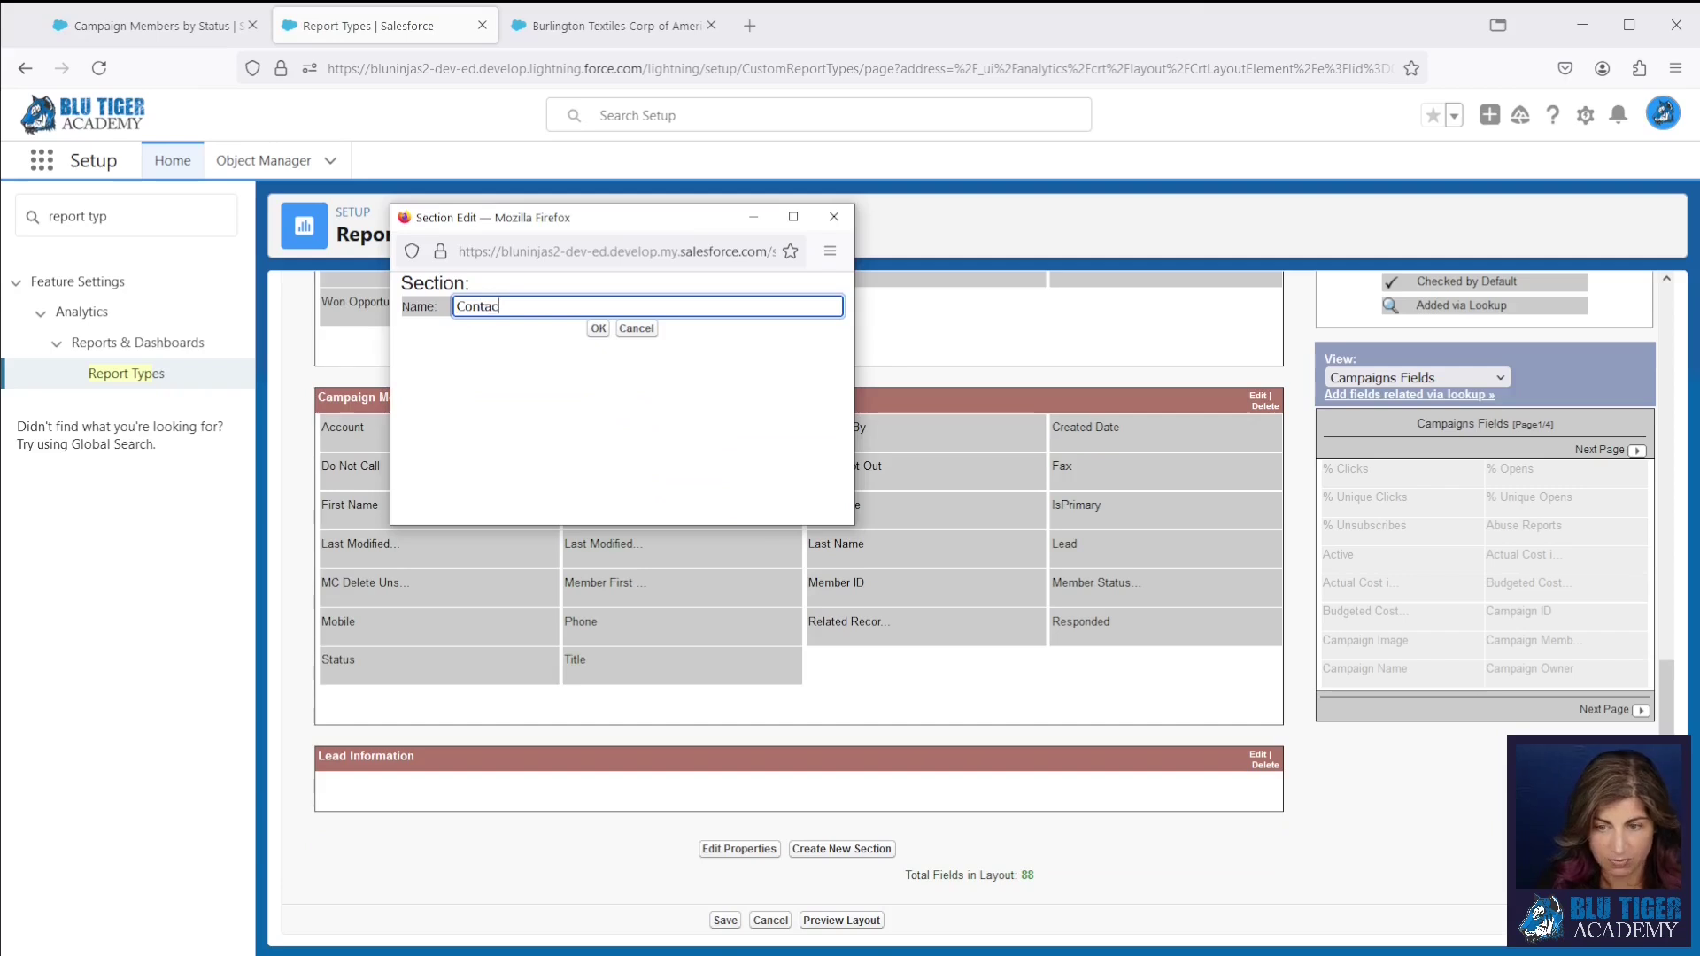
text(Contact Information)
key(Return)
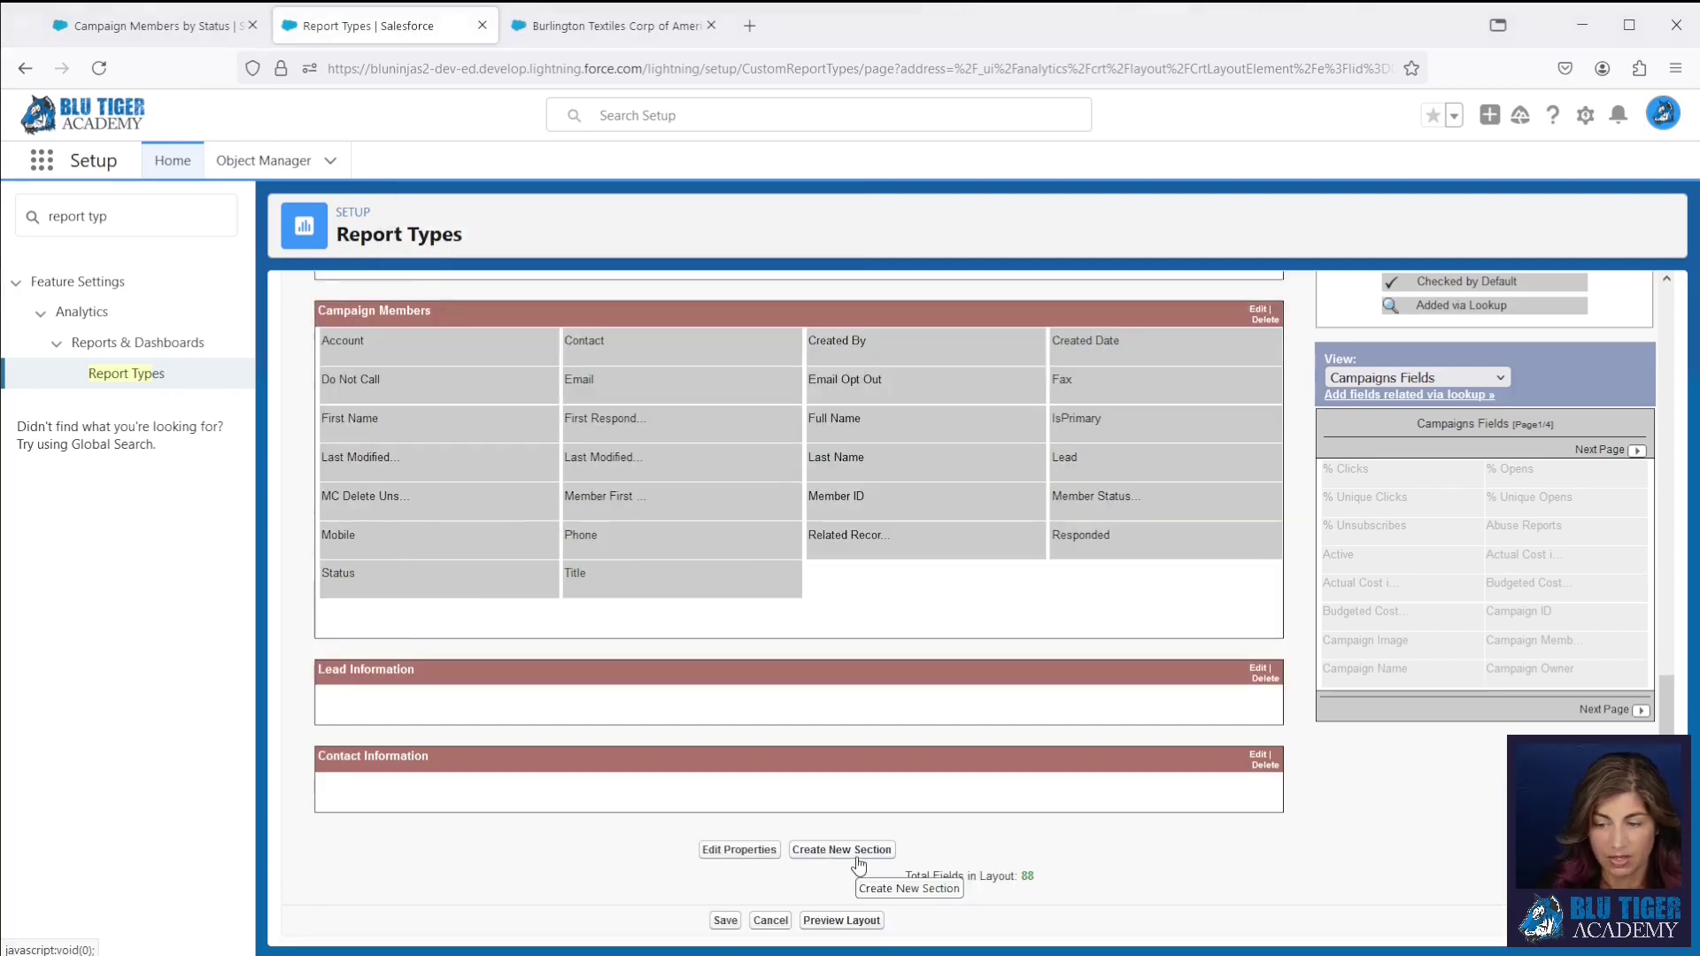
click(857, 857)
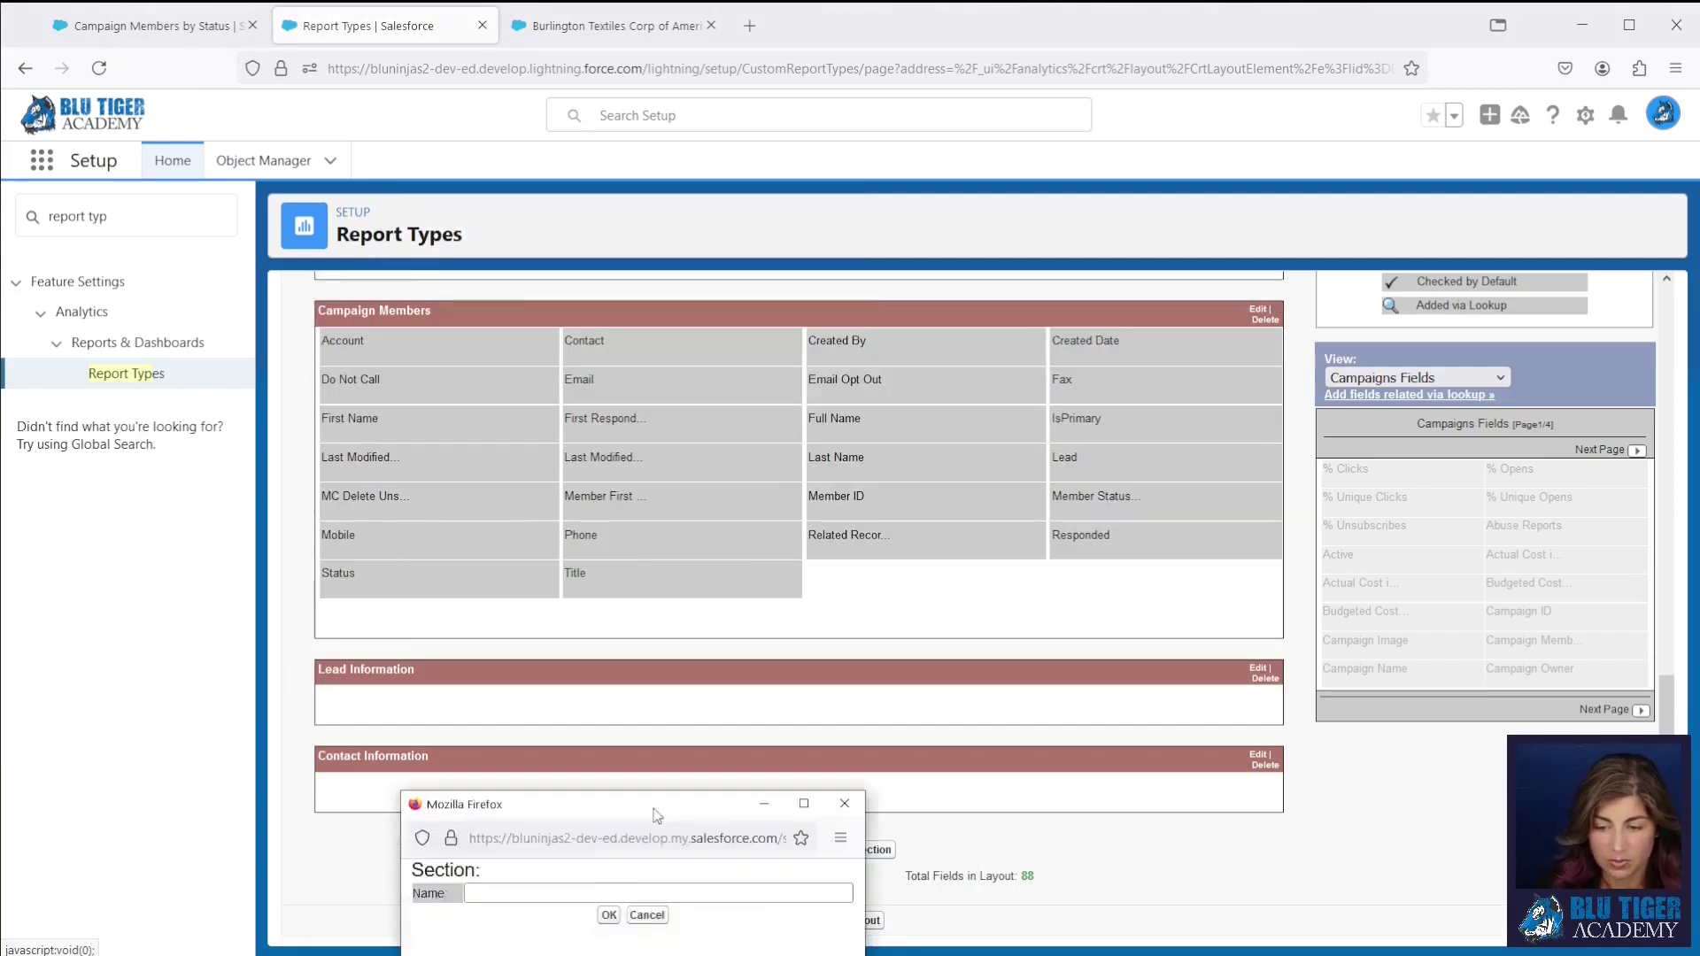
click(539, 348)
text(Cont)
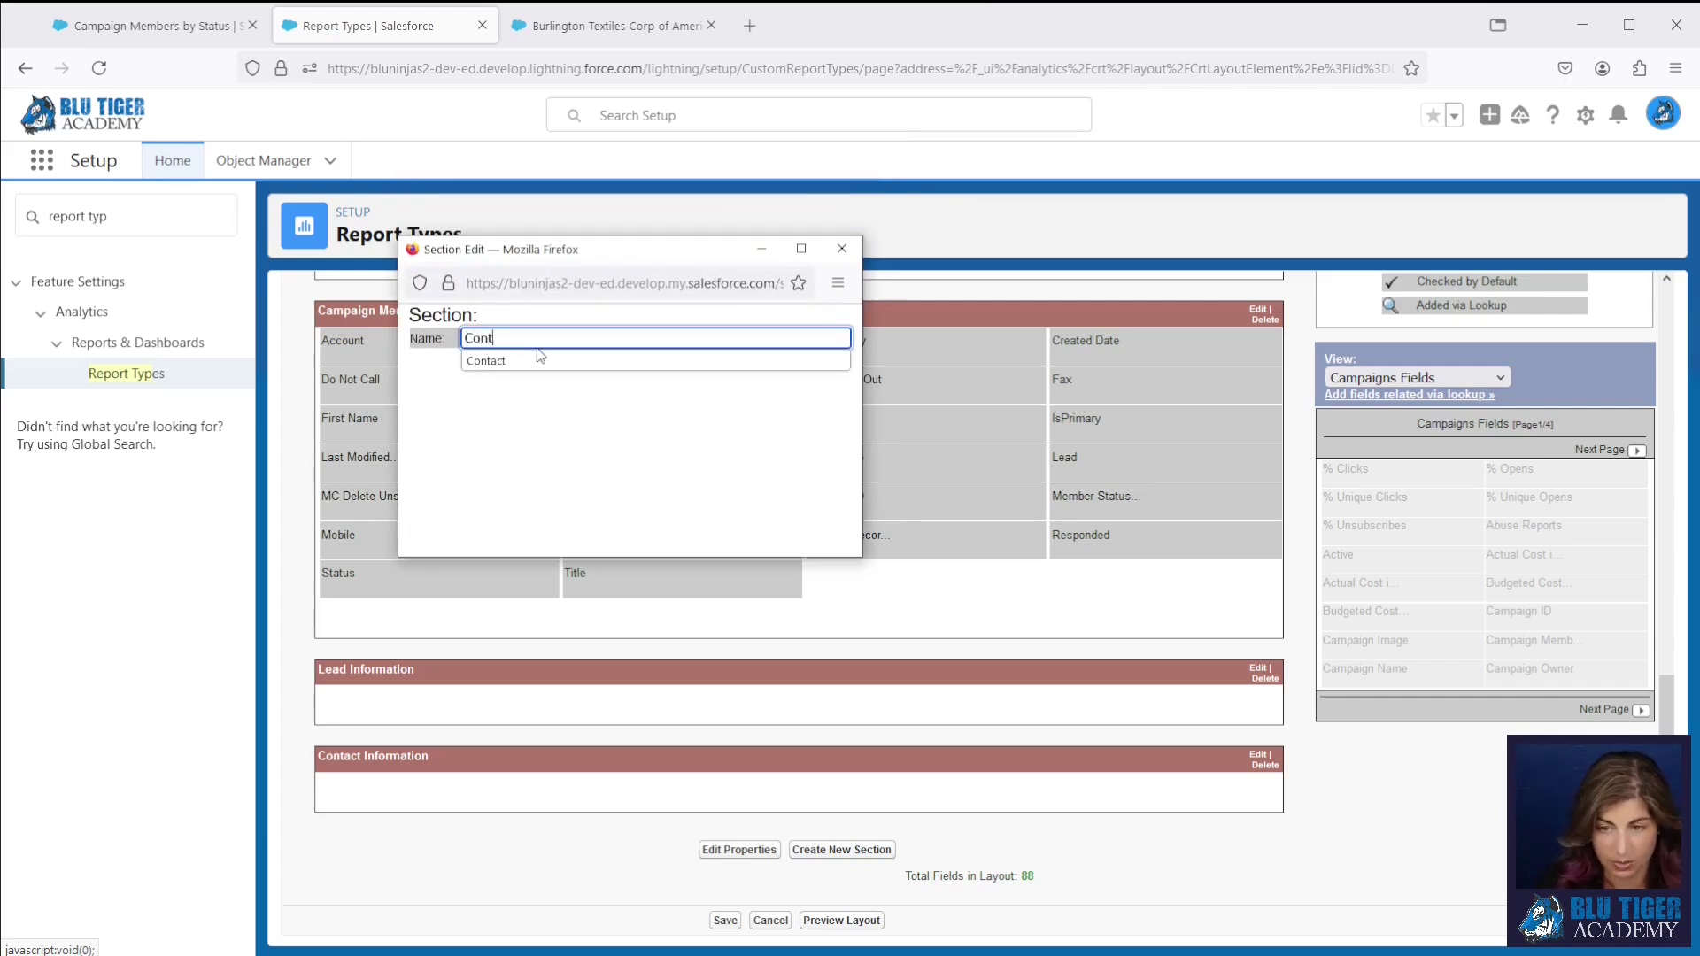
text(act's Account Information)
click(604, 361)
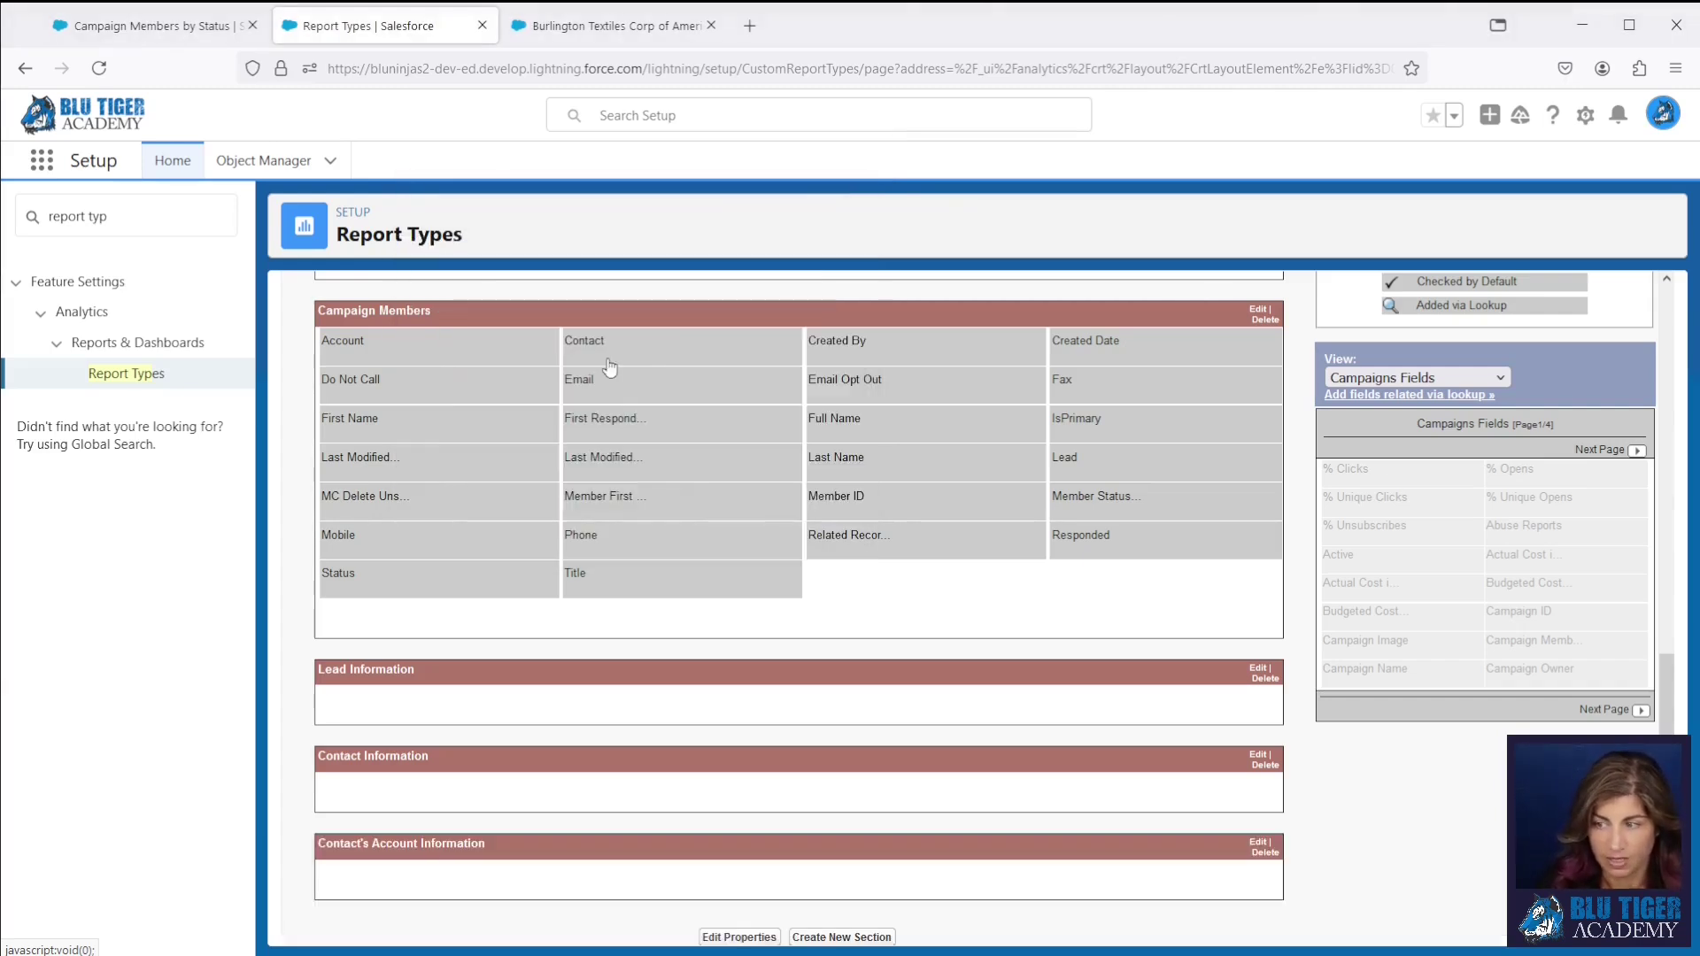
Step: Show Campaign Members Fields and tick all Lead fields in the related-via-lookup picker
click(1415, 378)
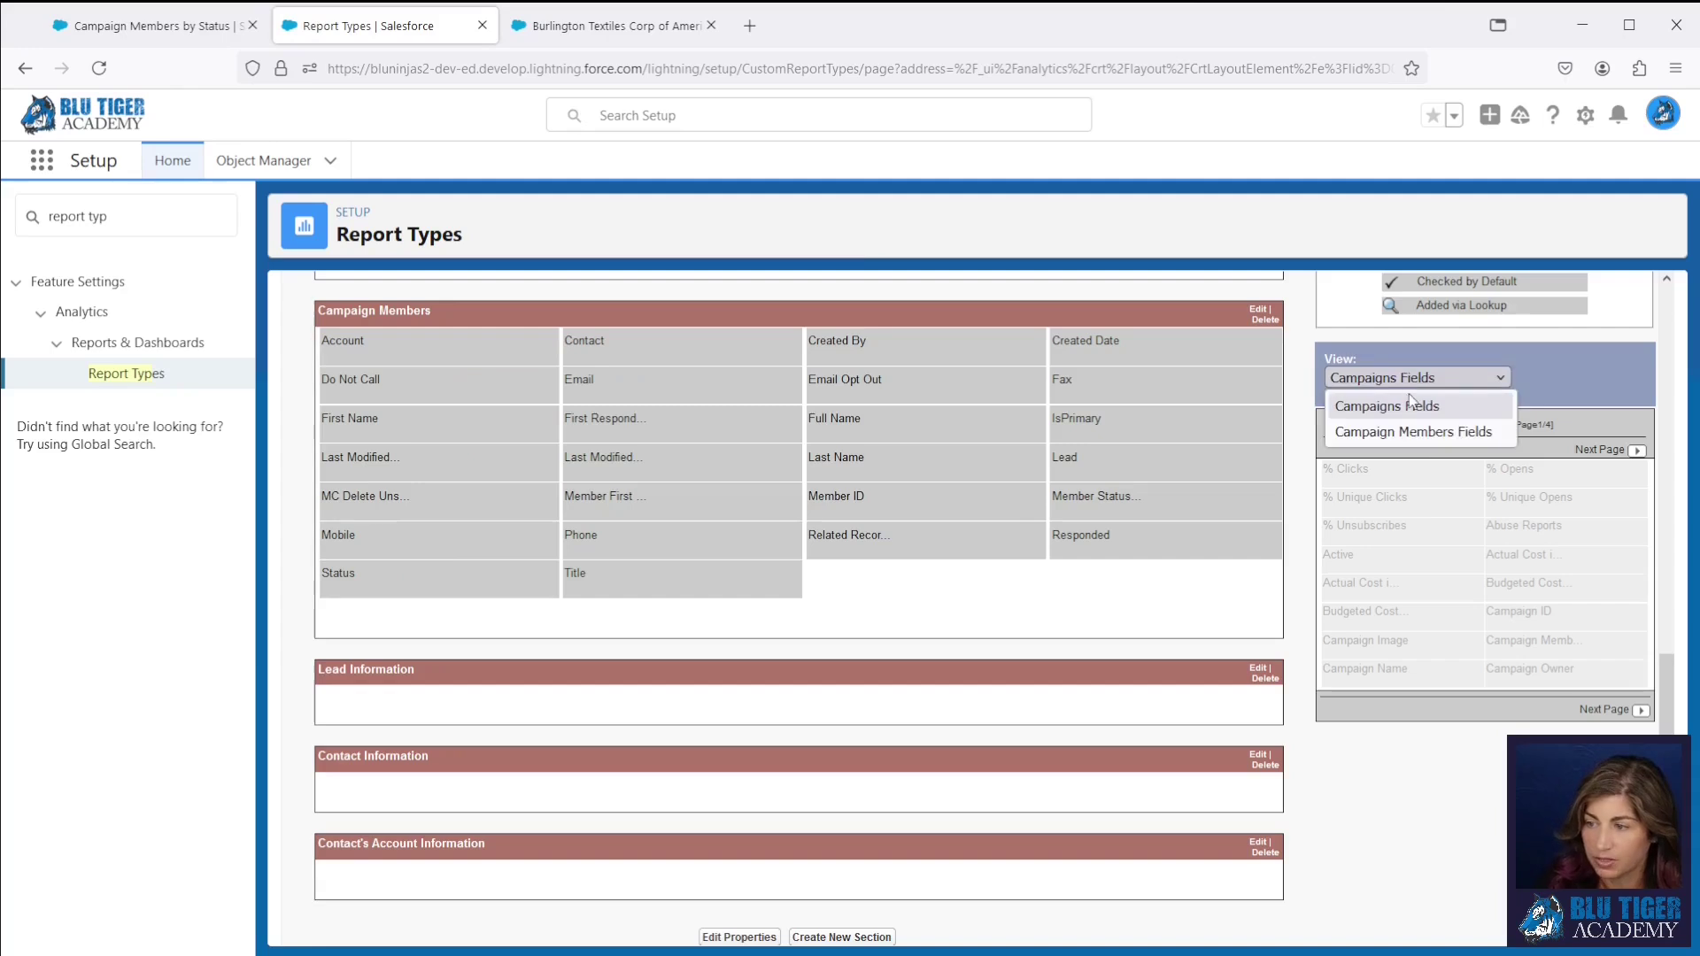
click(1373, 433)
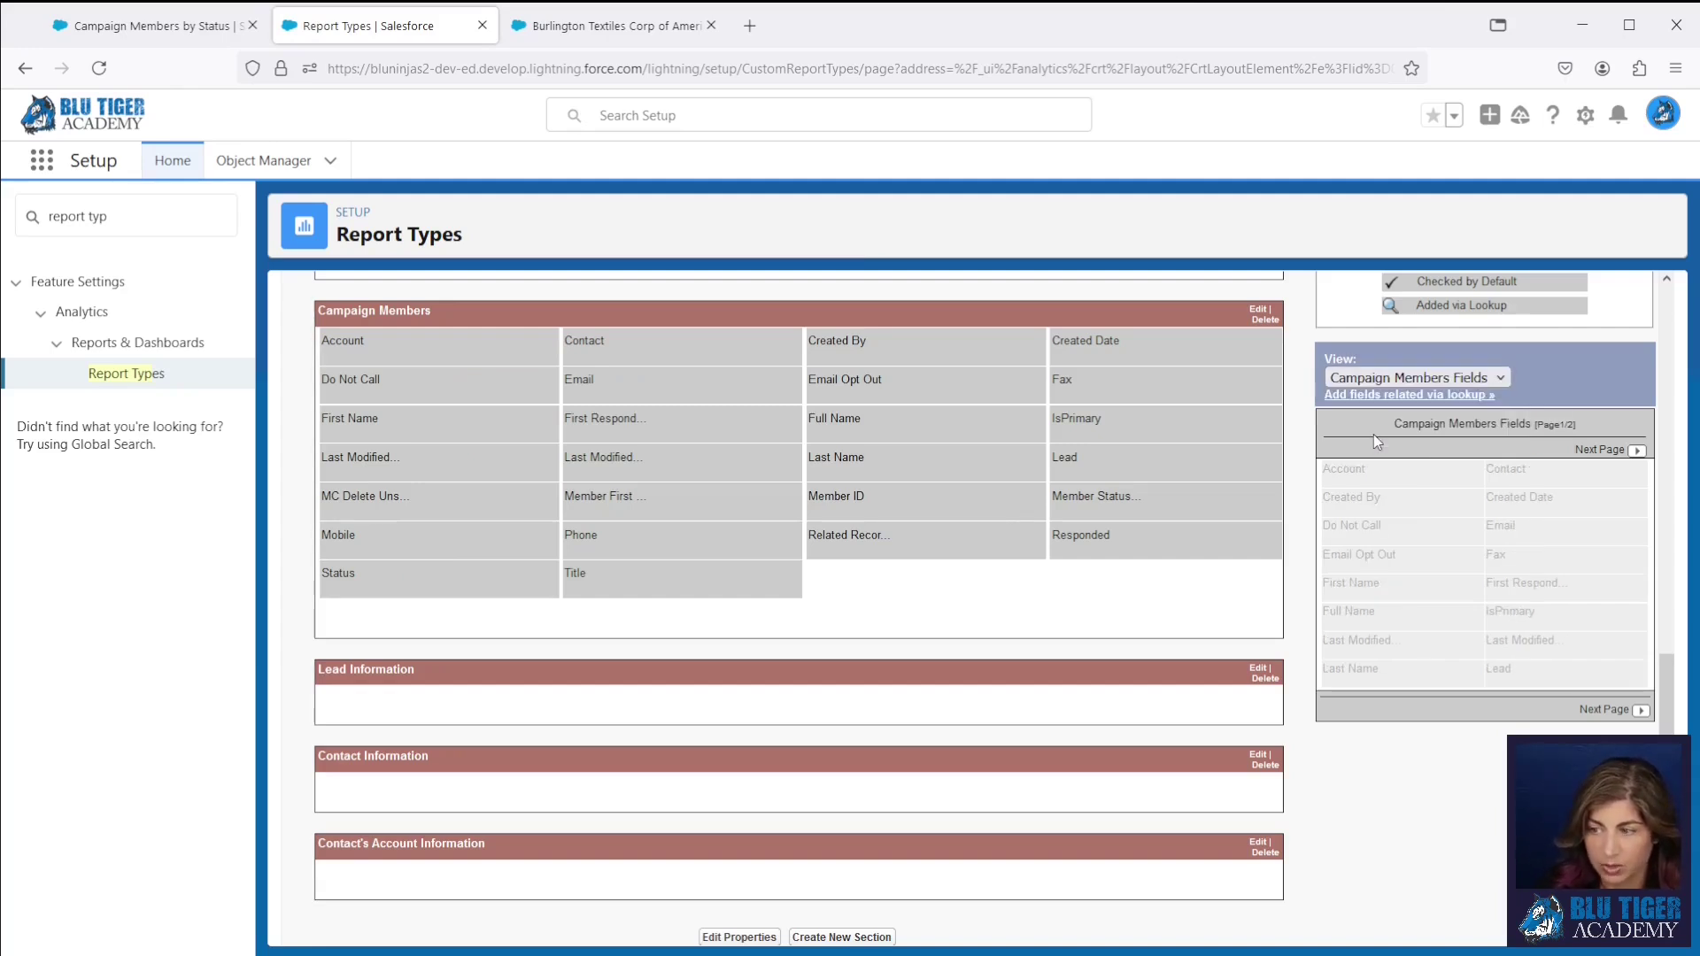
click(1375, 395)
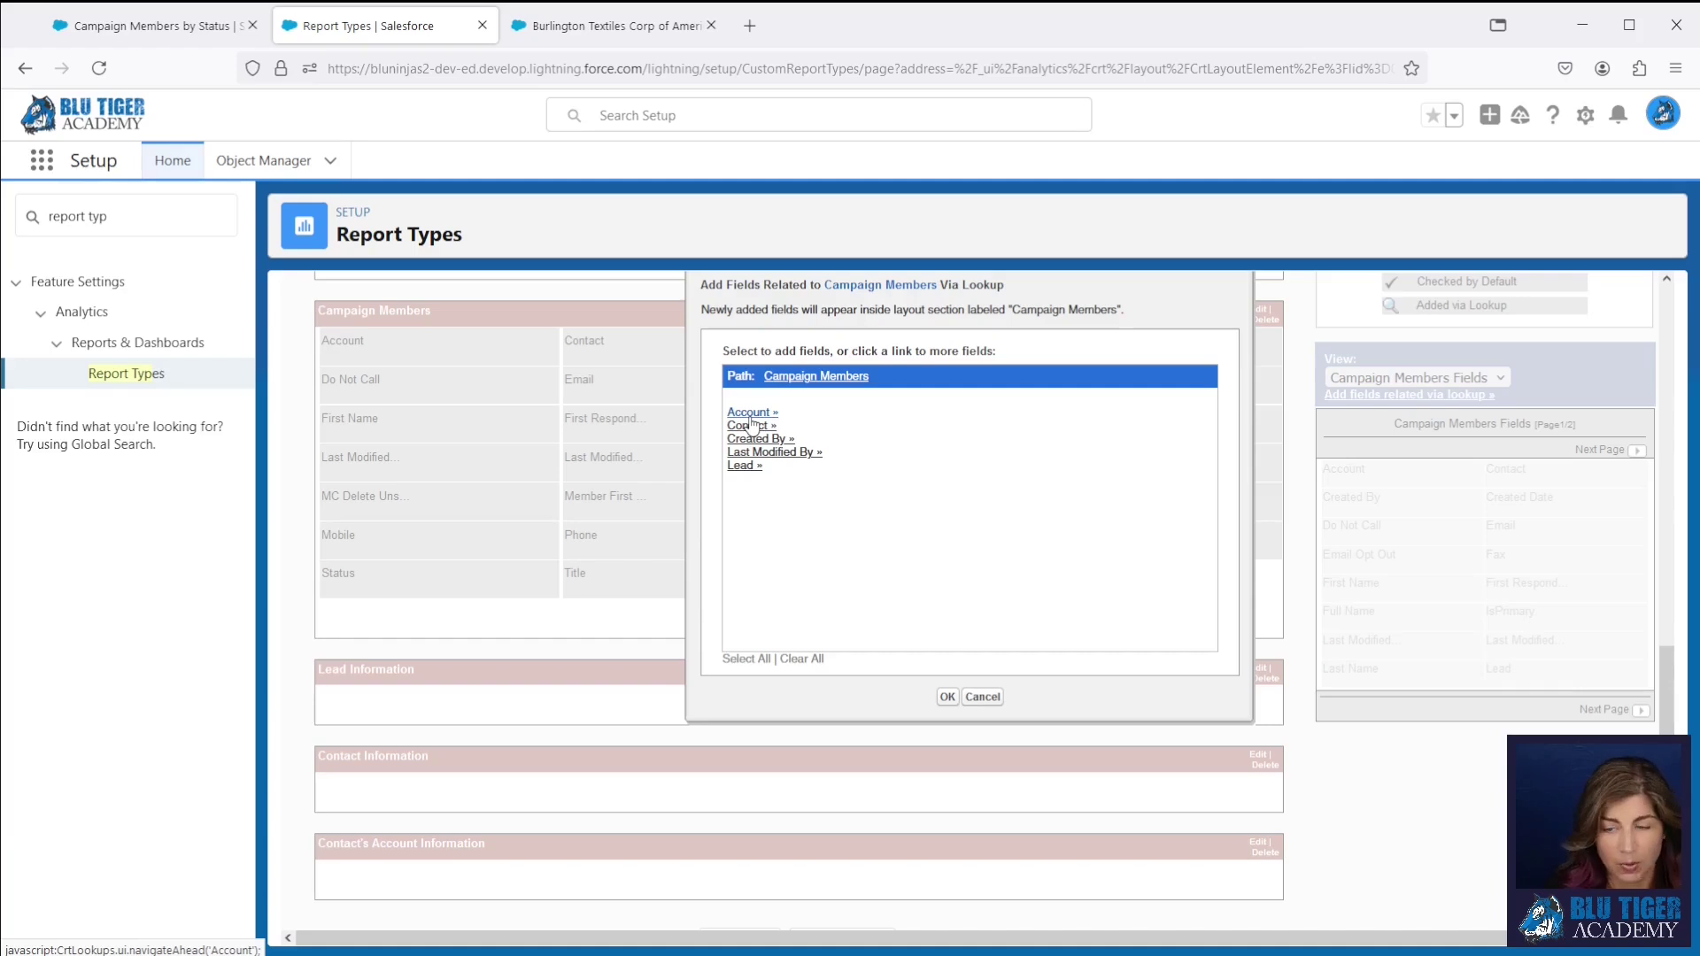
click(746, 466)
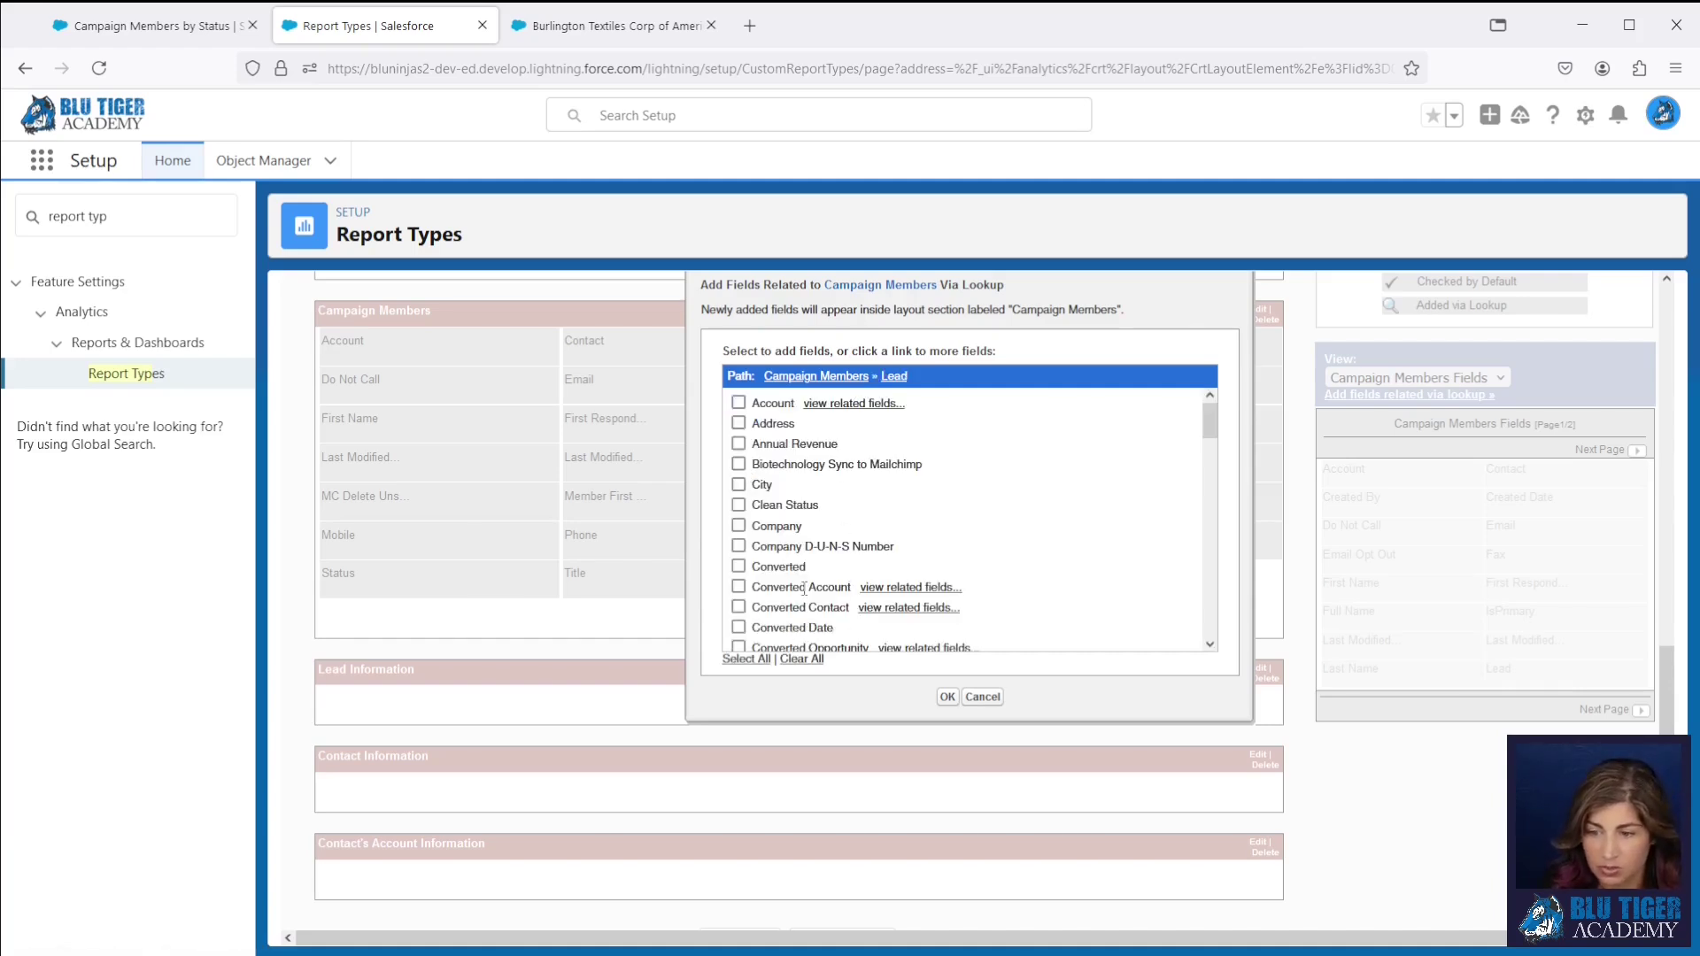
click(745, 661)
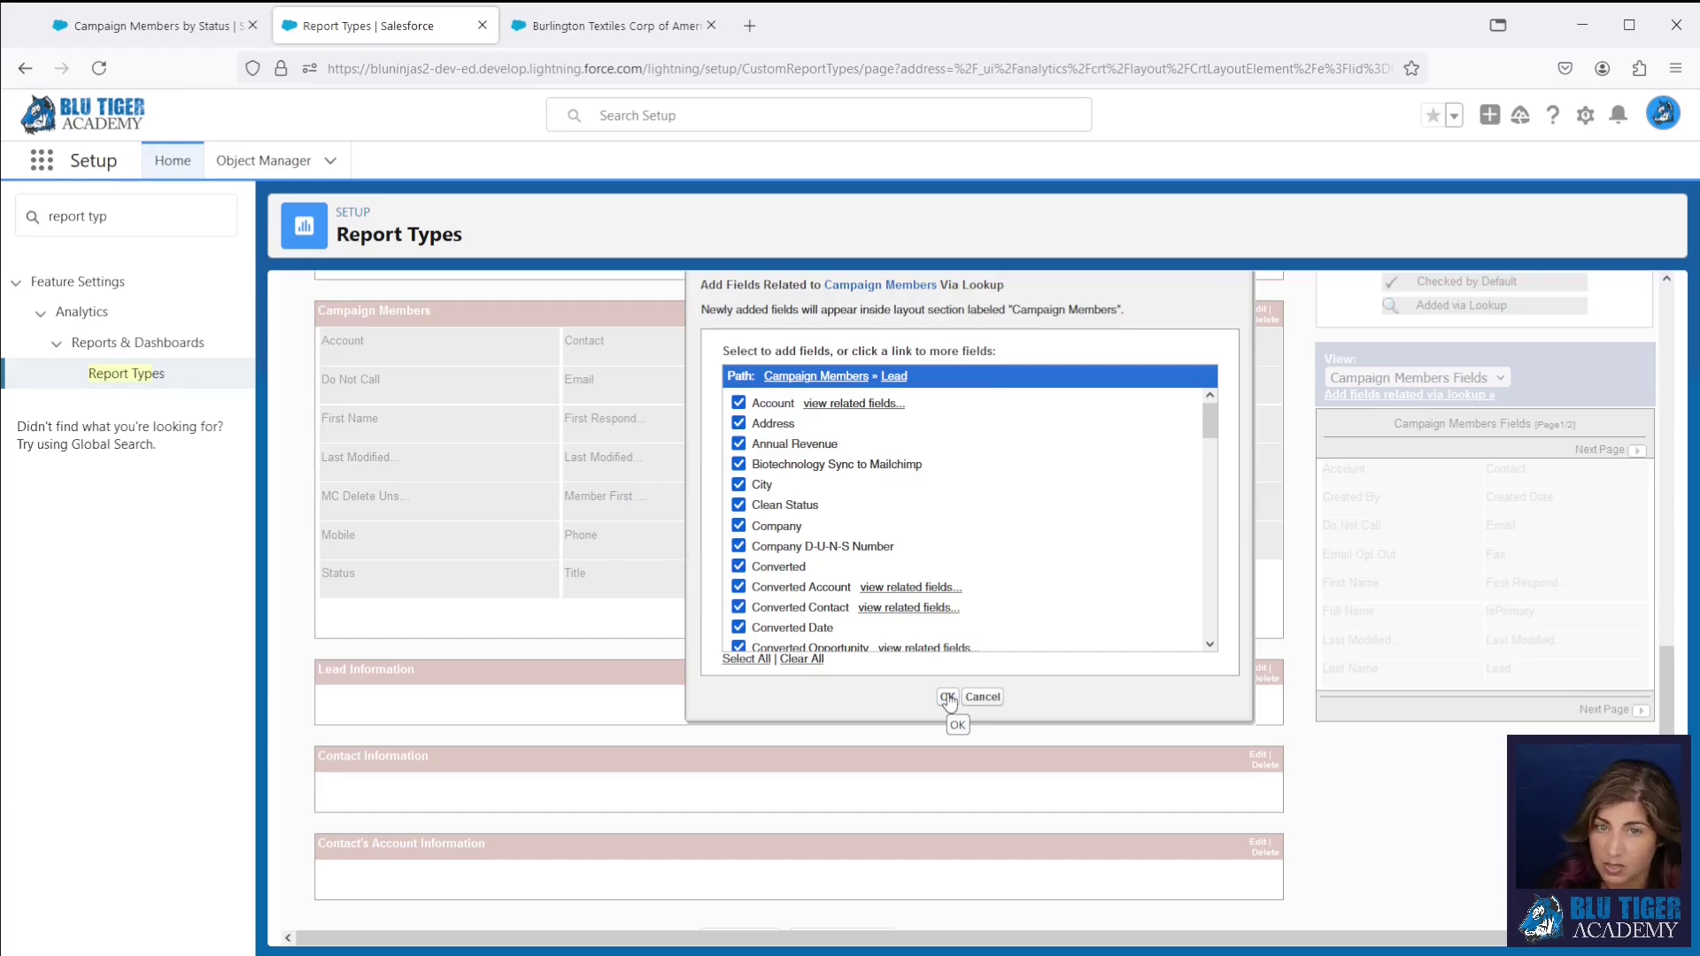
Step: Add the ticked Lead fields and move them, plus Account and Address, into Lead Information
click(947, 696)
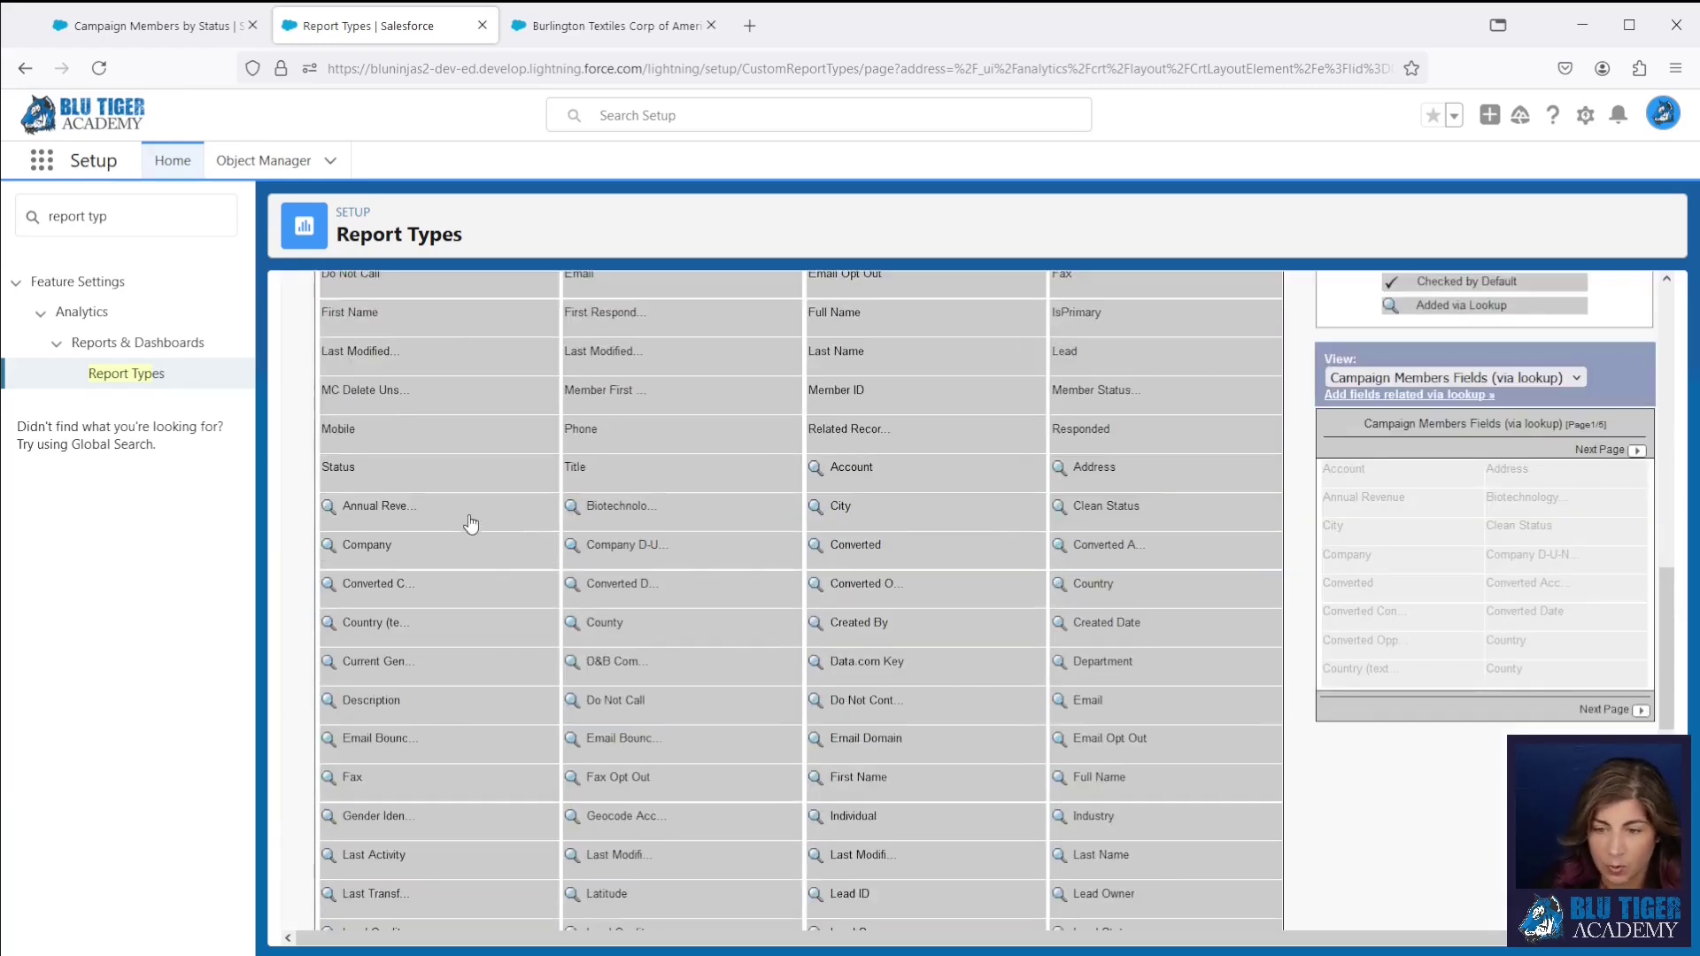
click(465, 512)
scroll(956, 607, down, 6)
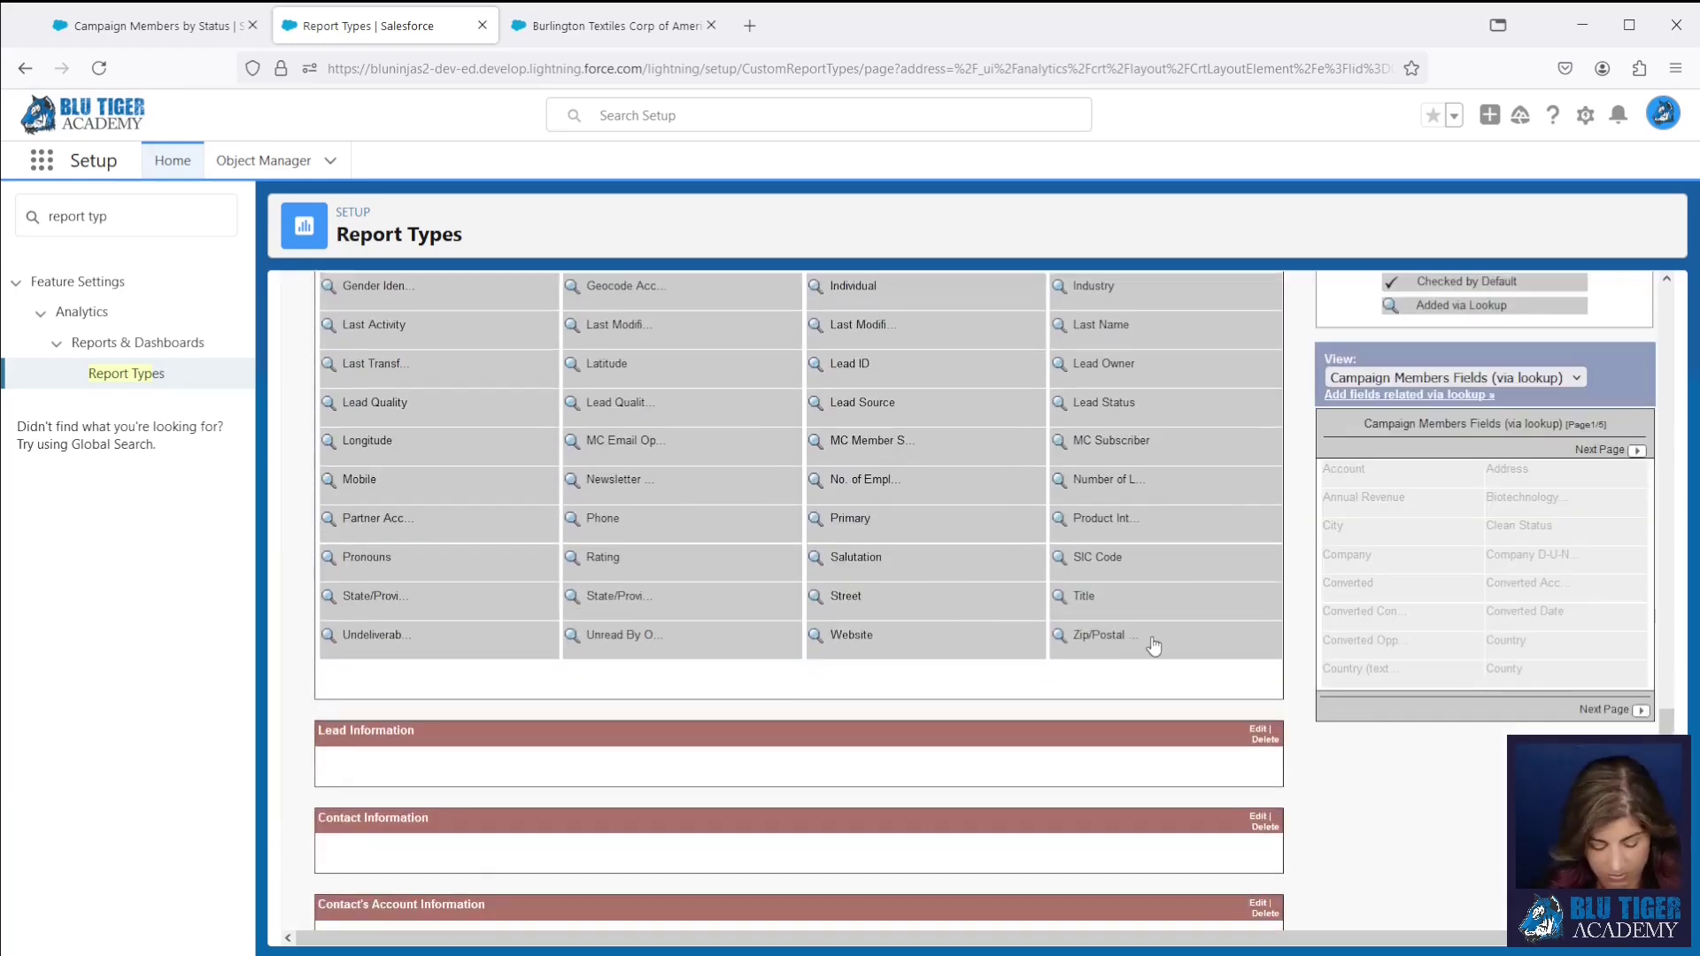
shift+click(1142, 637)
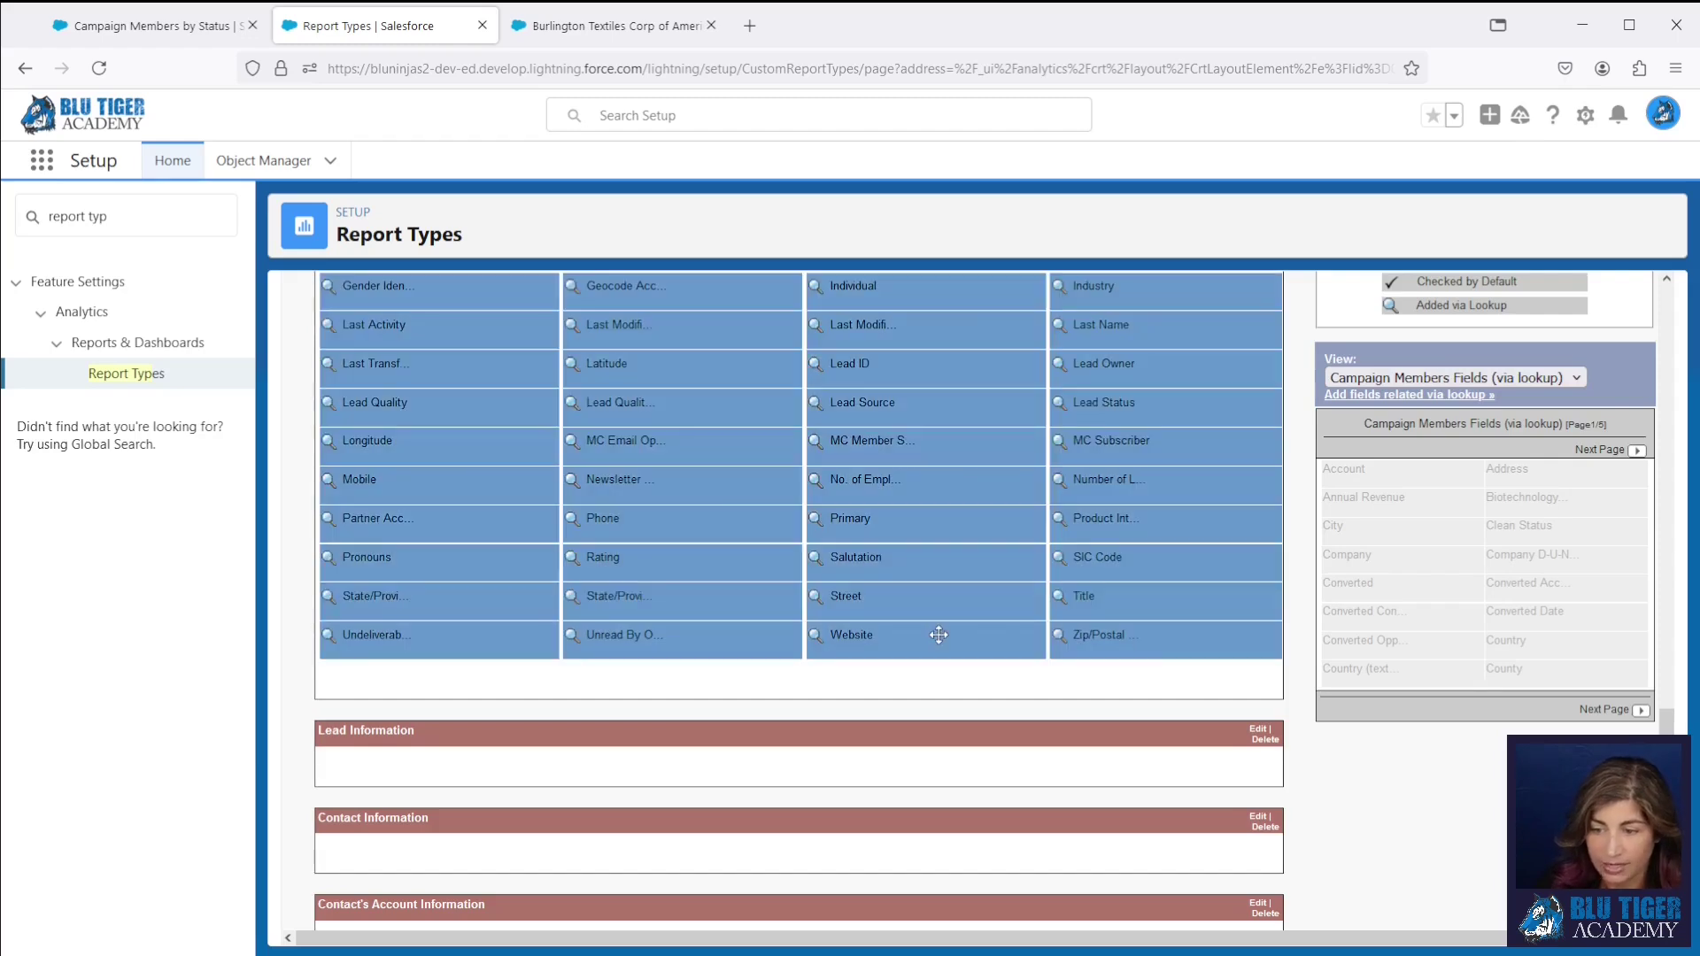
drag(938, 635, 942, 777)
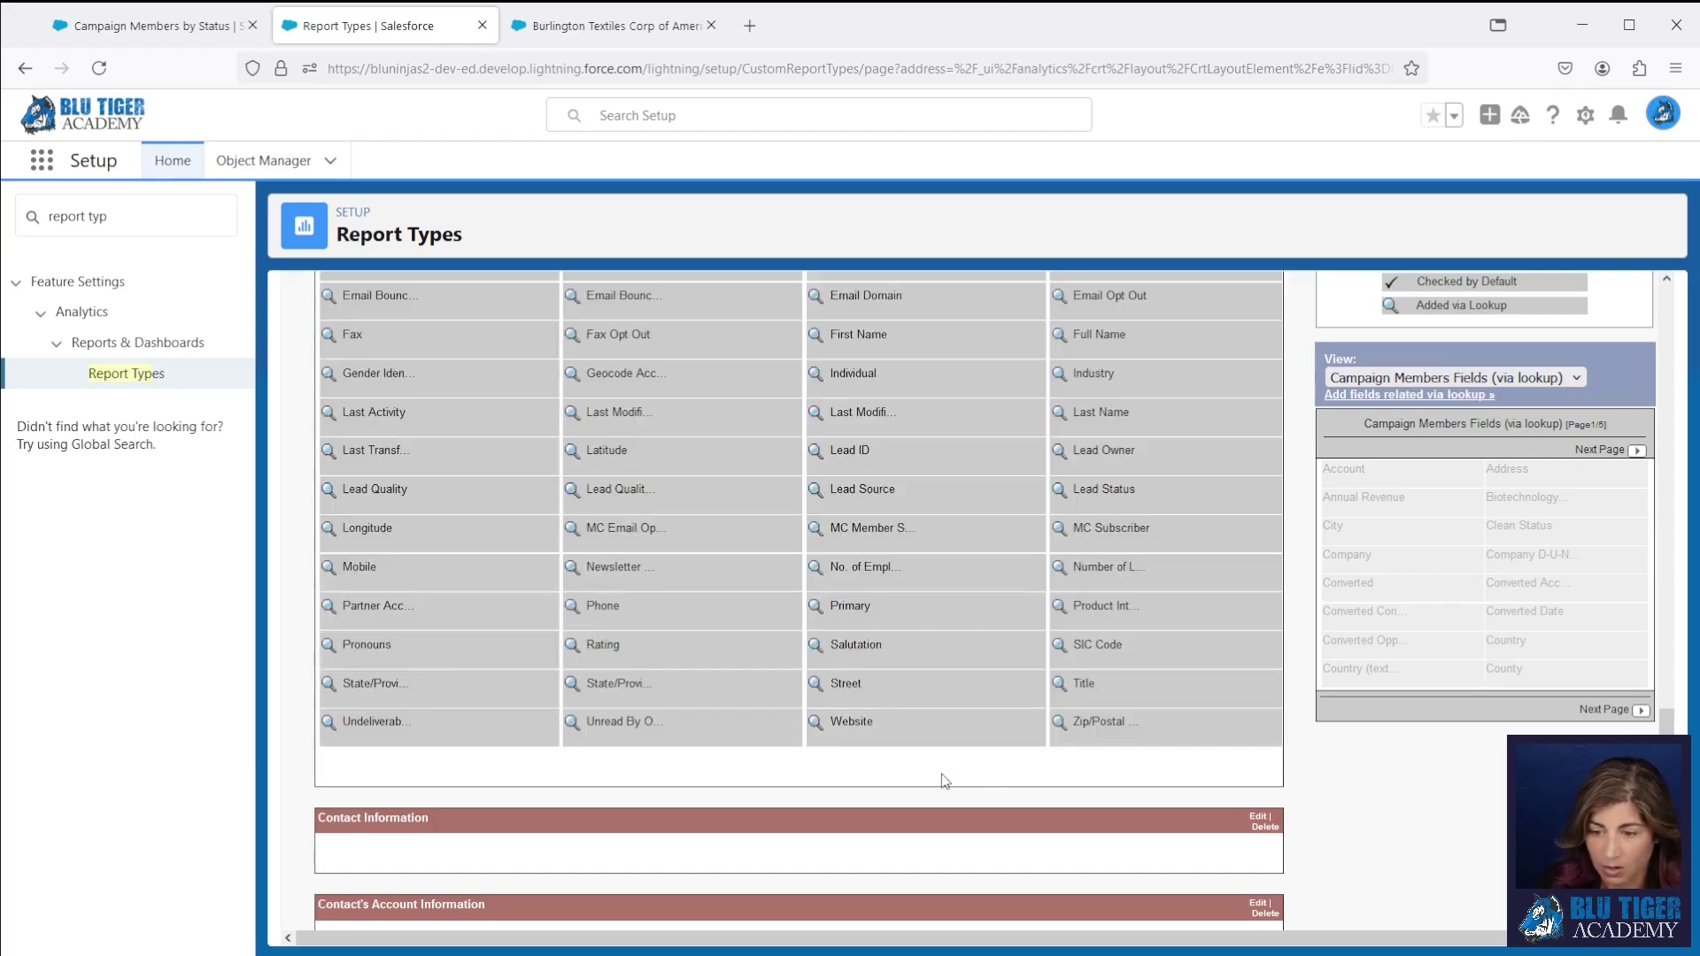
click(877, 469)
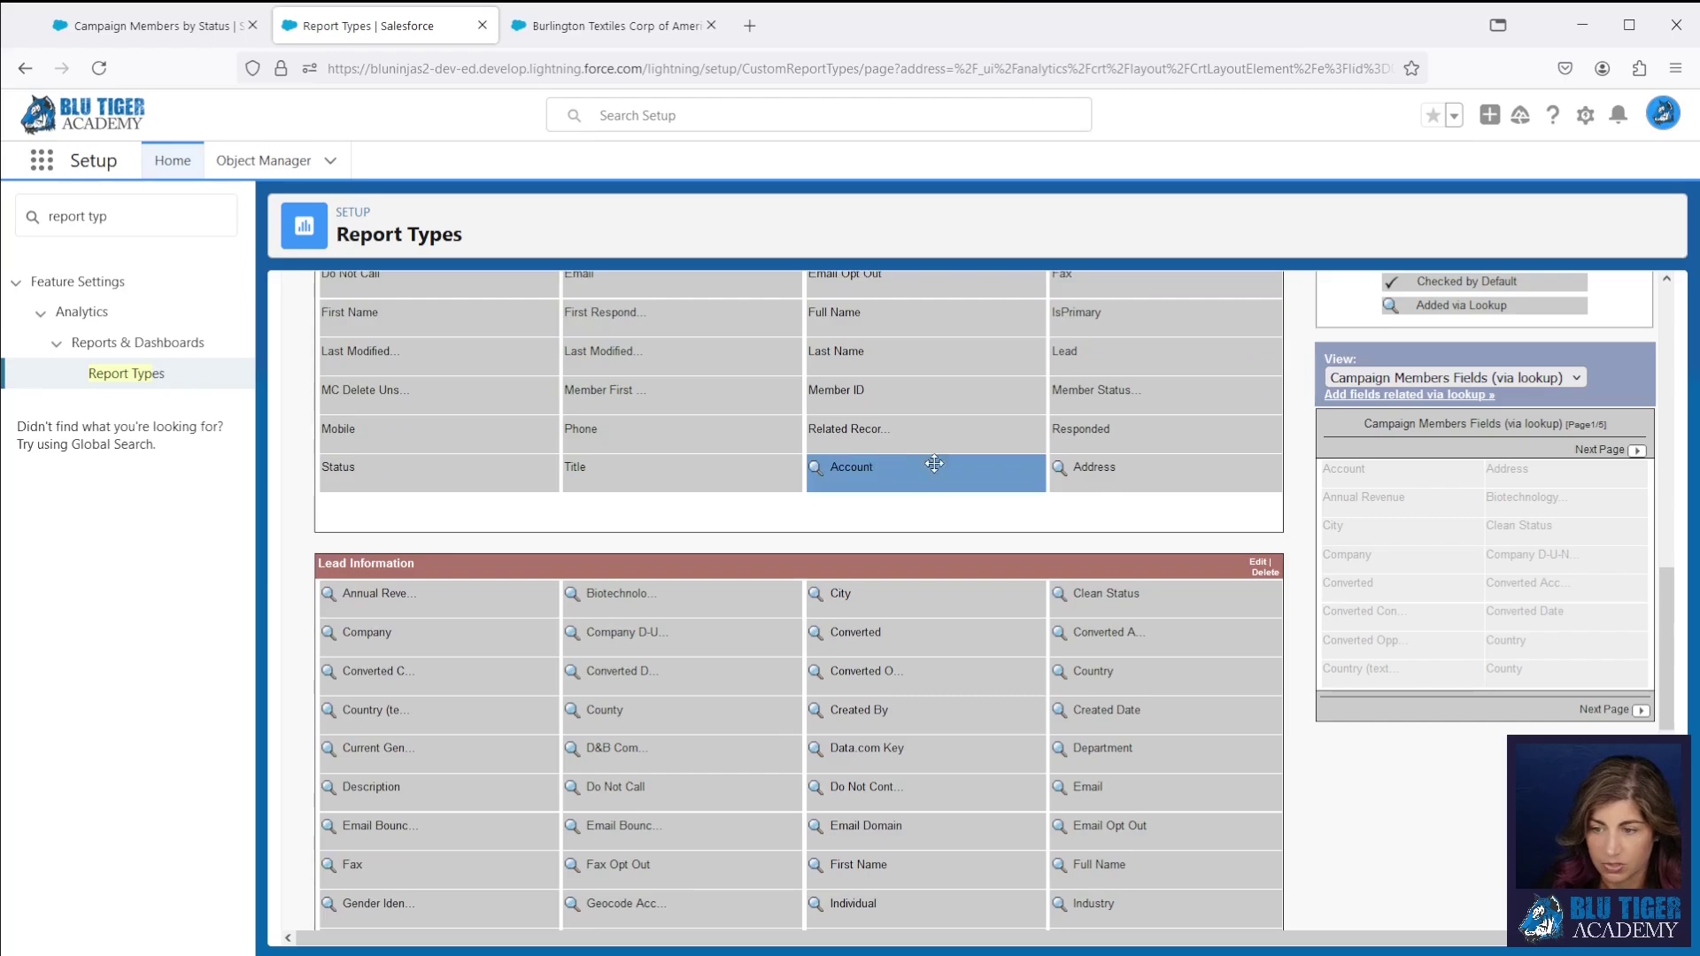
shift+click(1113, 479)
drag(1114, 479, 463, 596)
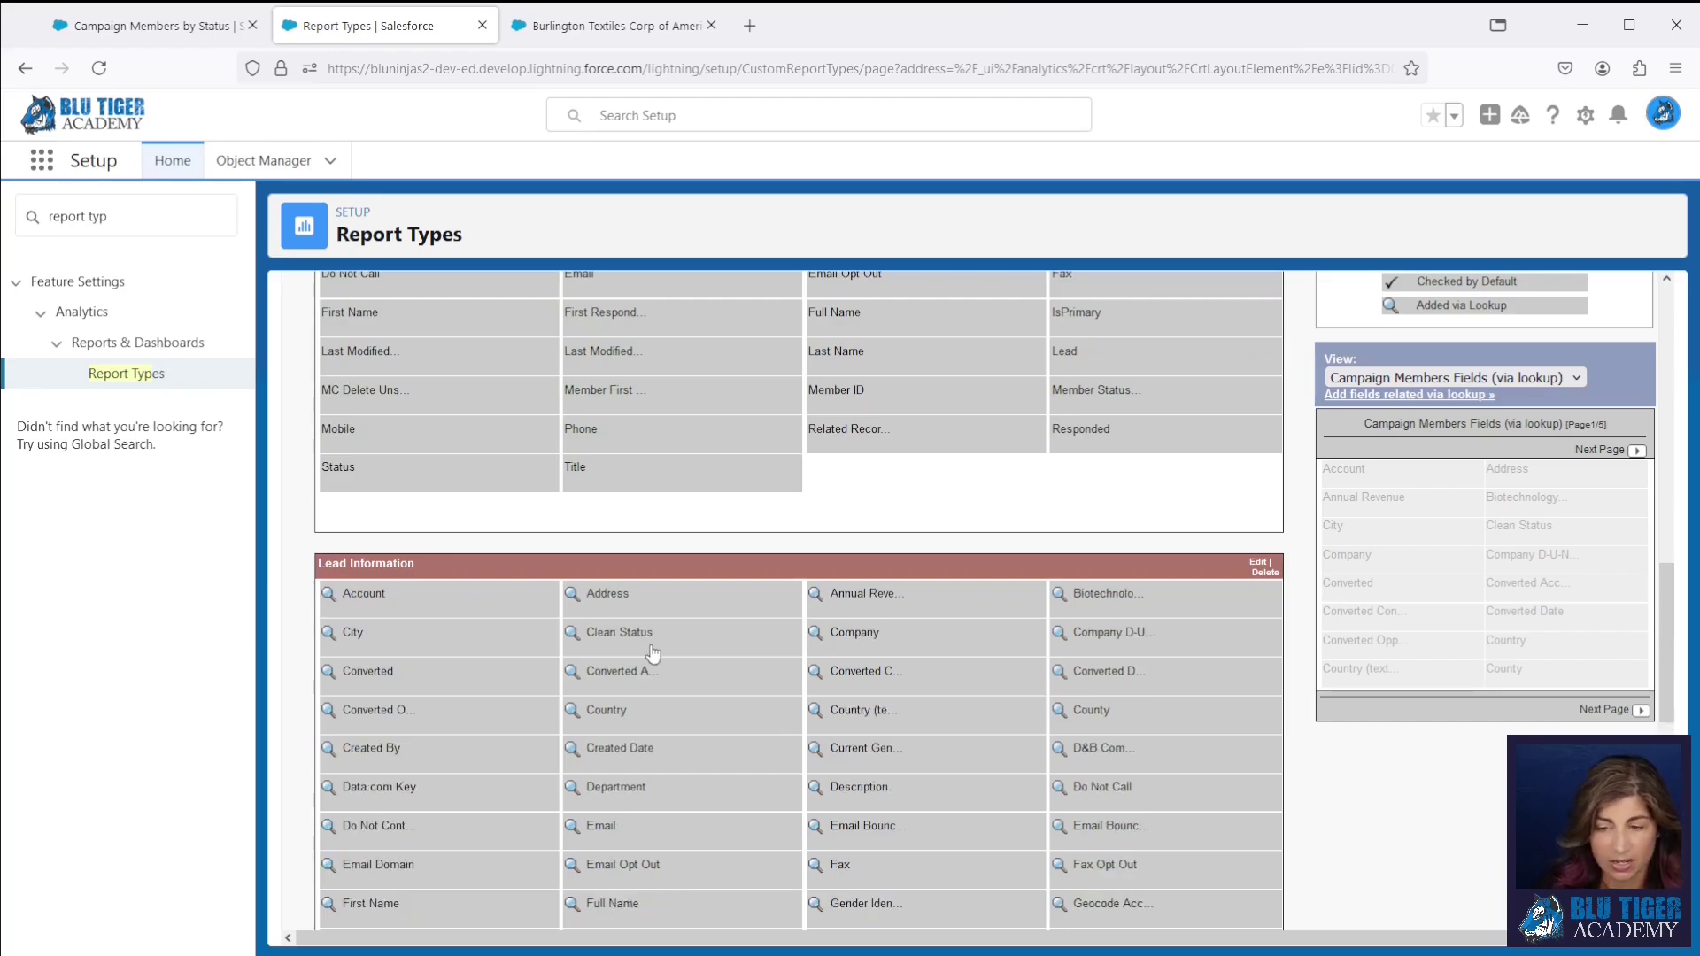
Step: Select all Contact fields related via lookup and add them to the layout
scroll(653, 654, down, 3)
scroll(653, 655, down, 3)
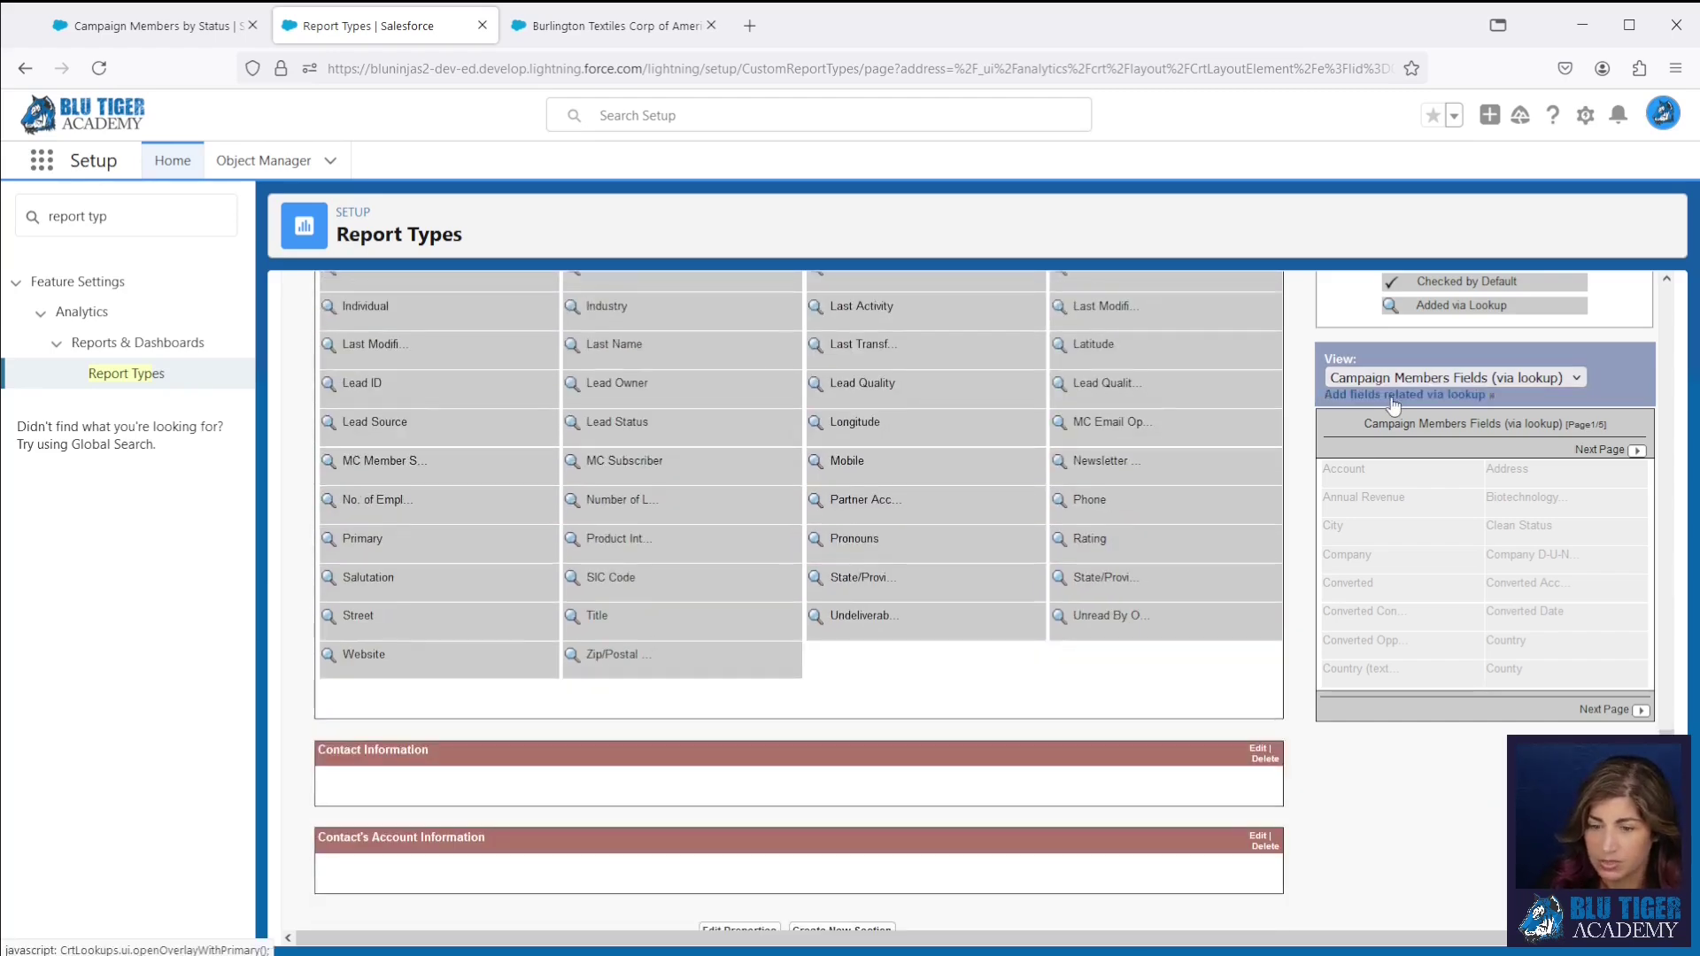
click(1409, 394)
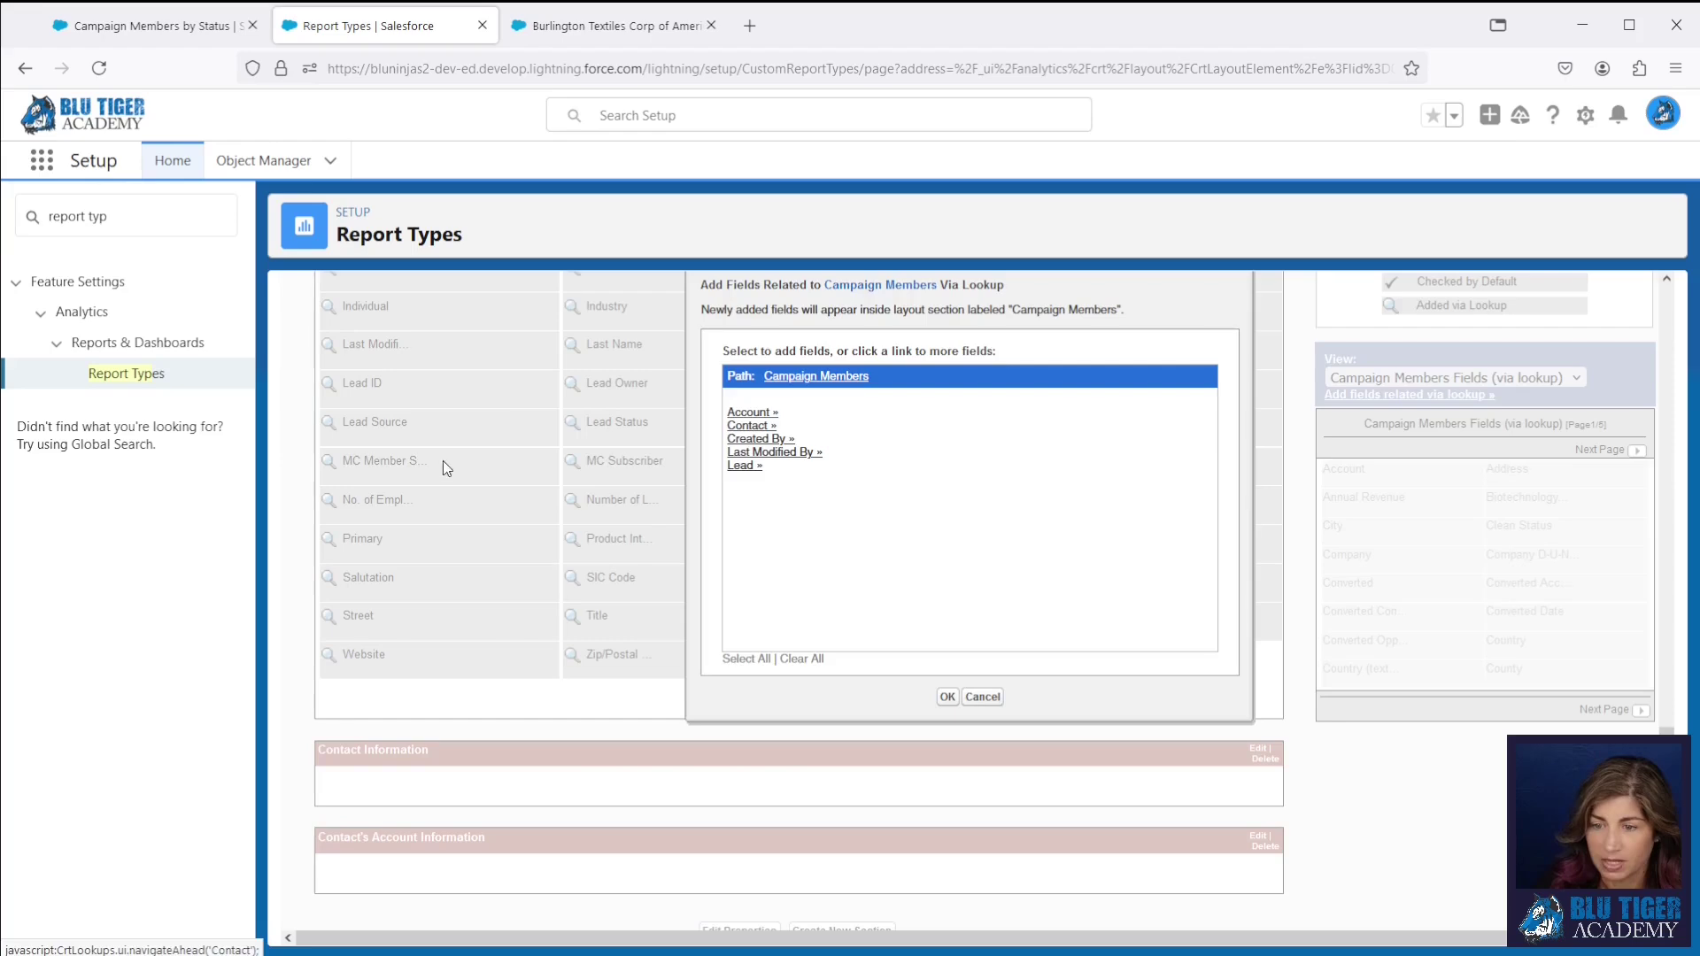
click(751, 429)
click(740, 659)
key(Return)
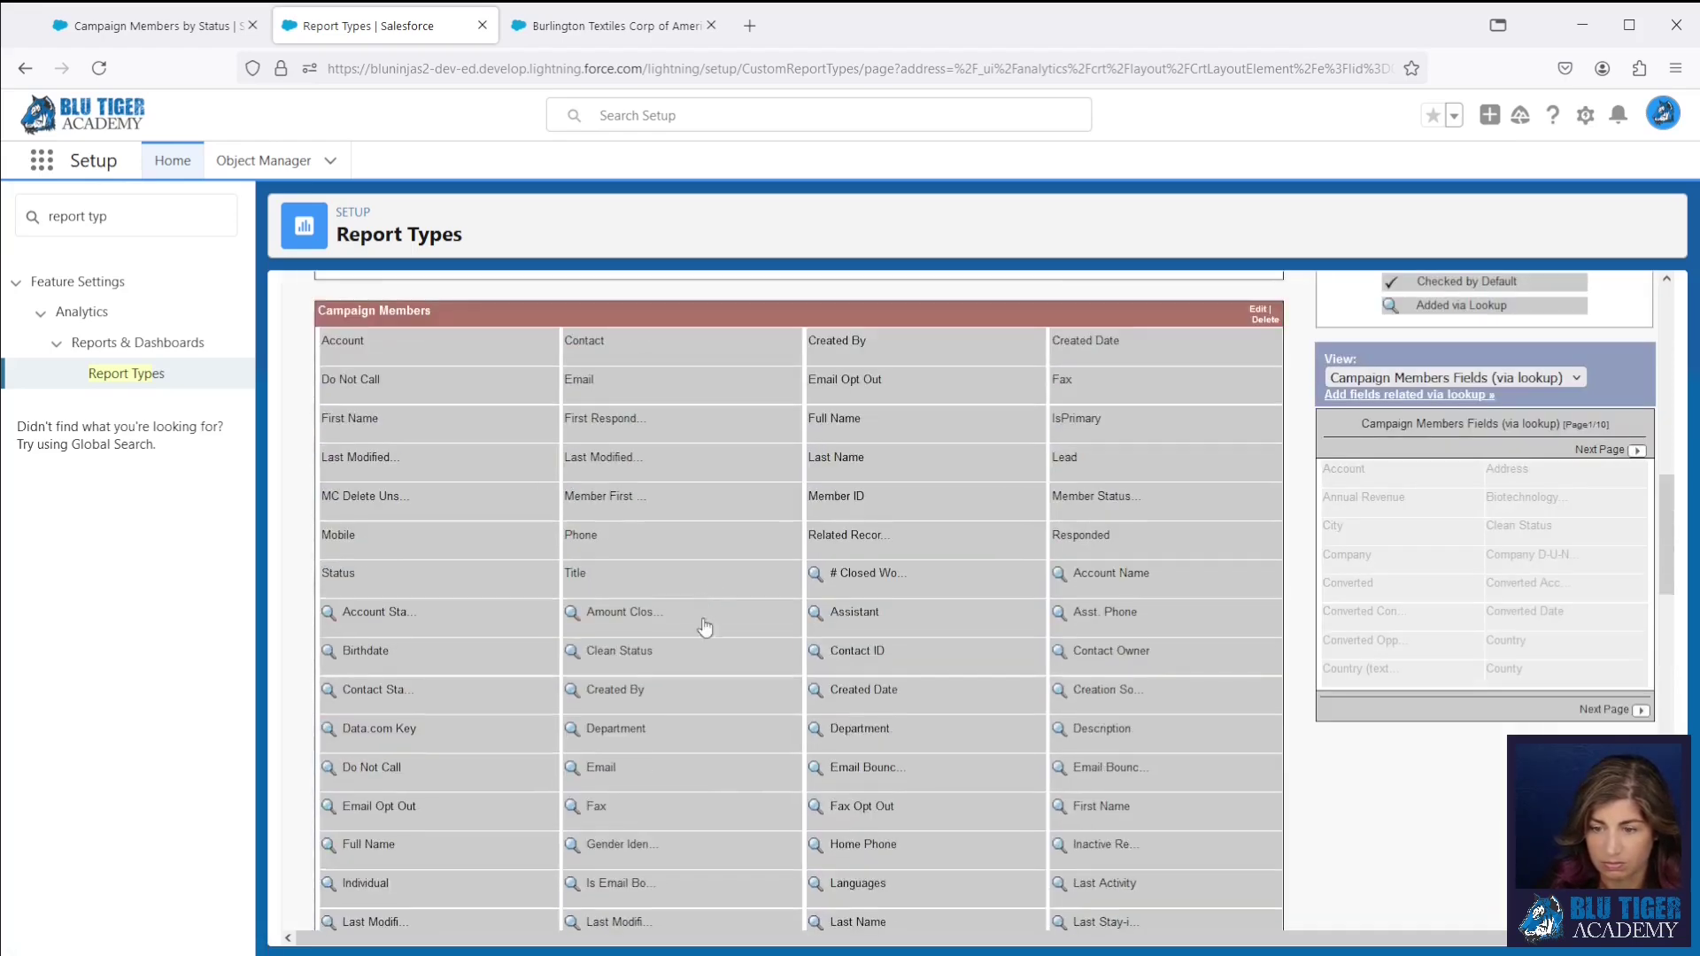
Step: Move the newly added Contact fields into the Contact Information section
scroll(705, 627, down, 5)
drag(705, 627, 702, 588)
scroll(702, 588, down, 5)
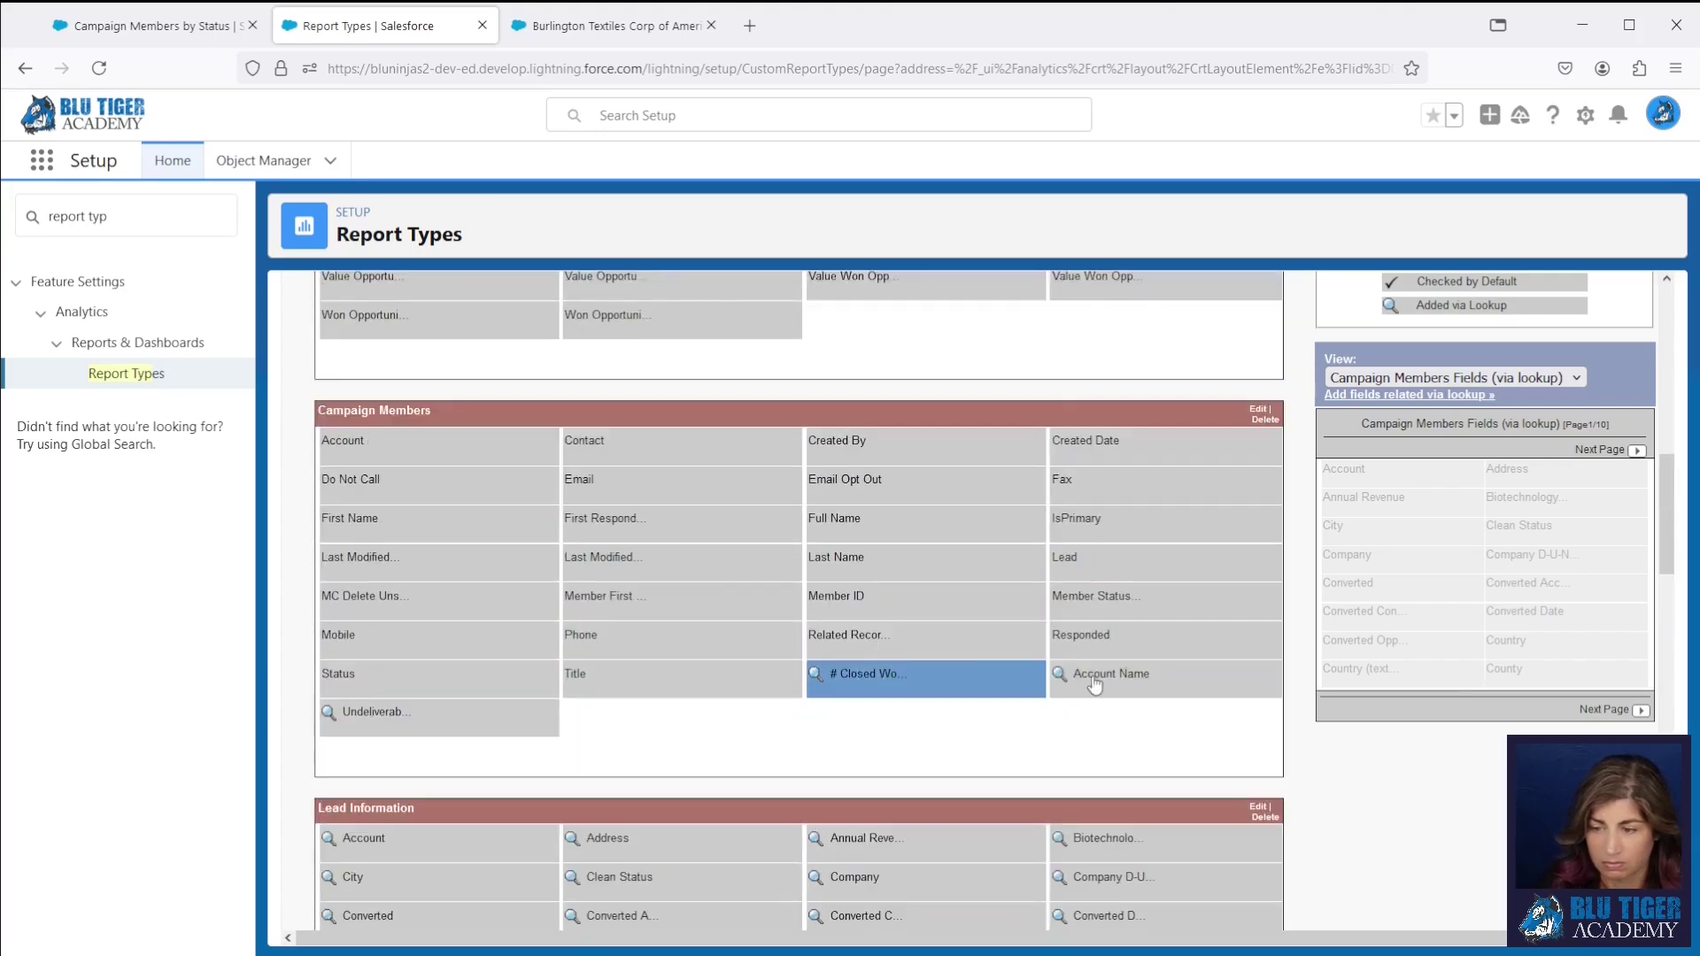
ctrl+click(1095, 686)
scroll(706, 797, down, 5)
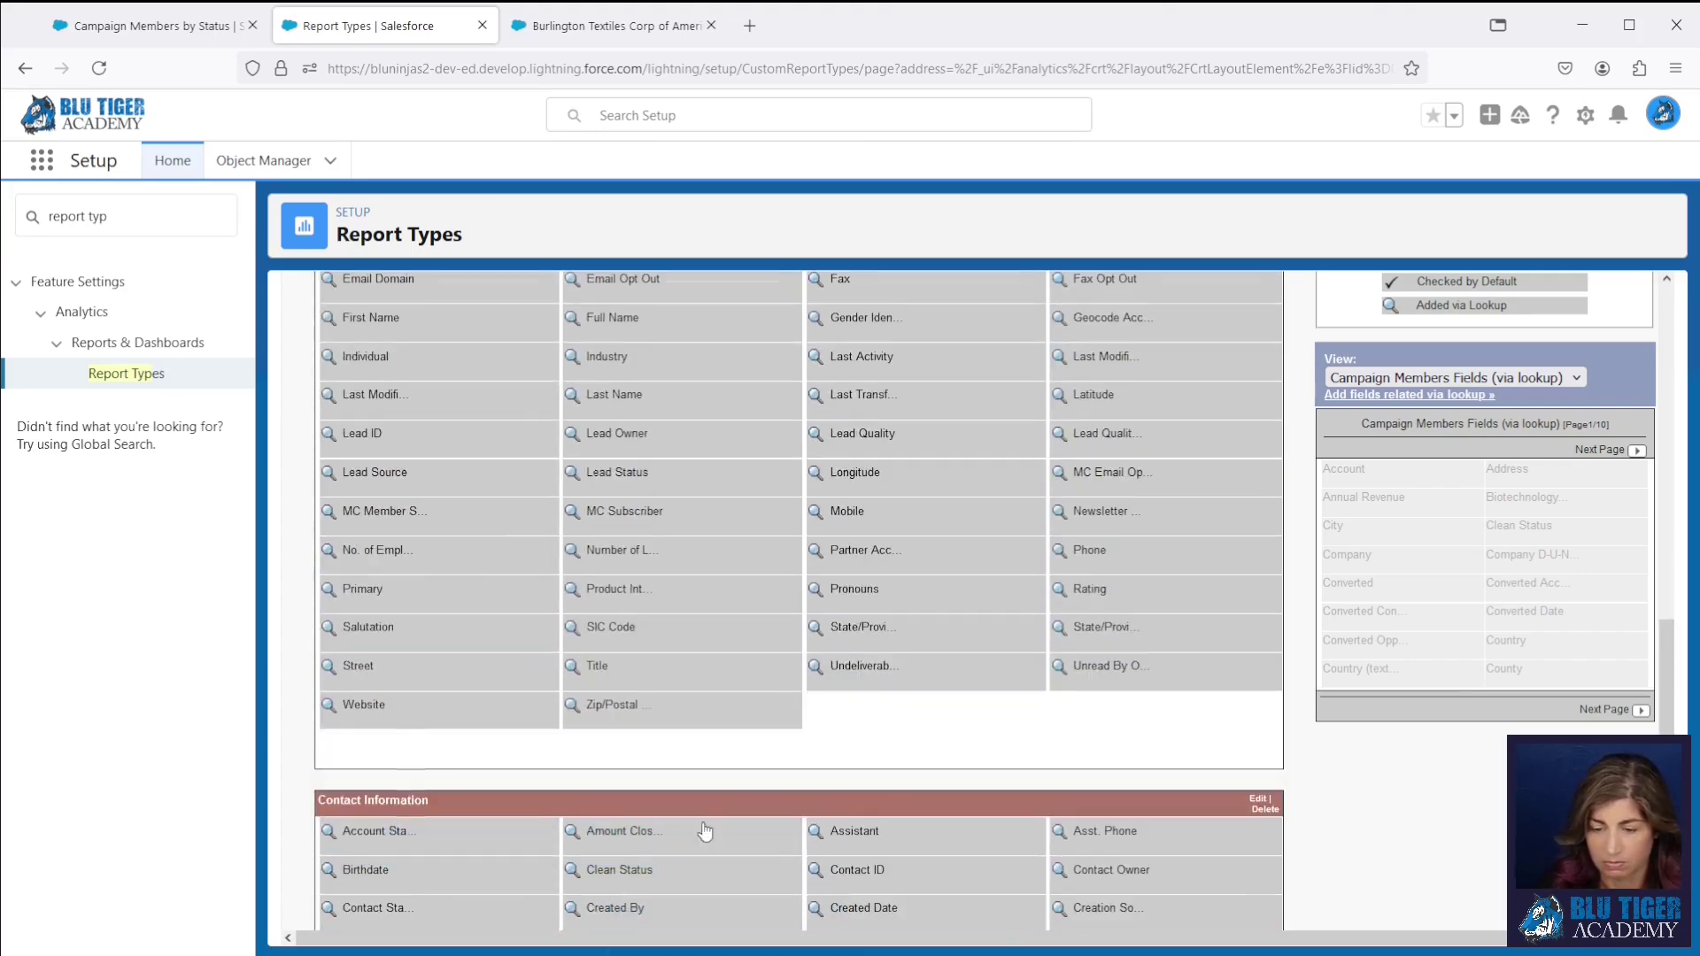
scroll(705, 830, down, 5)
scroll(937, 508, down, 5)
scroll(1073, 667, up, 5)
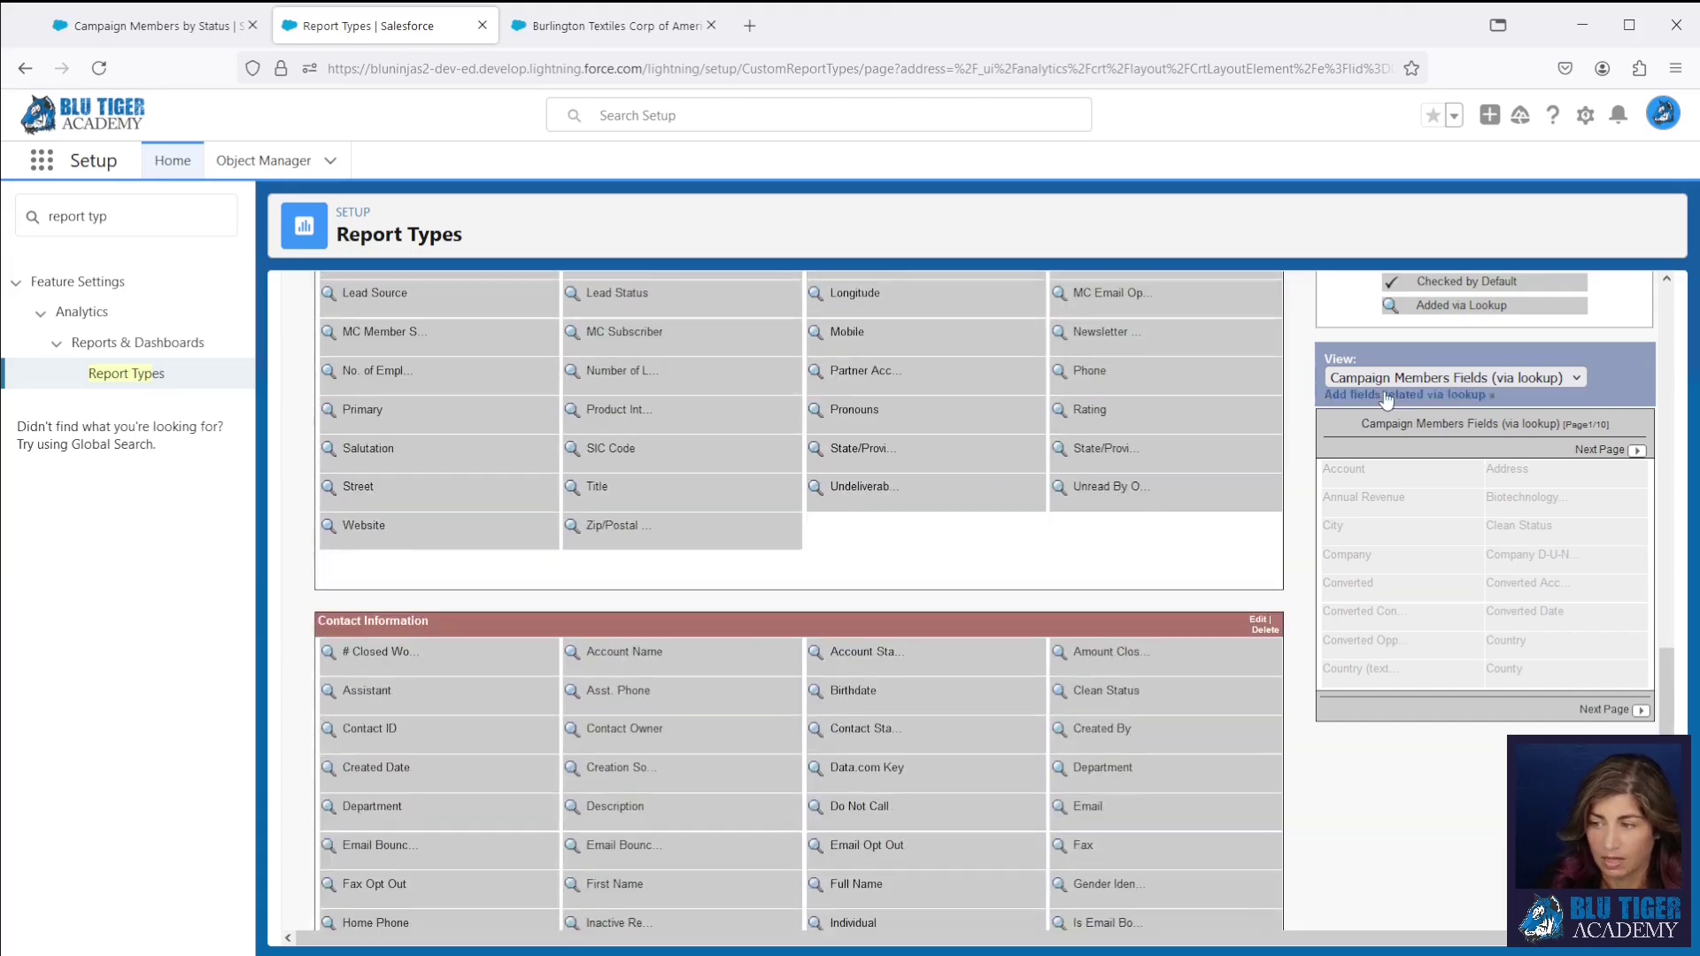
click(1387, 396)
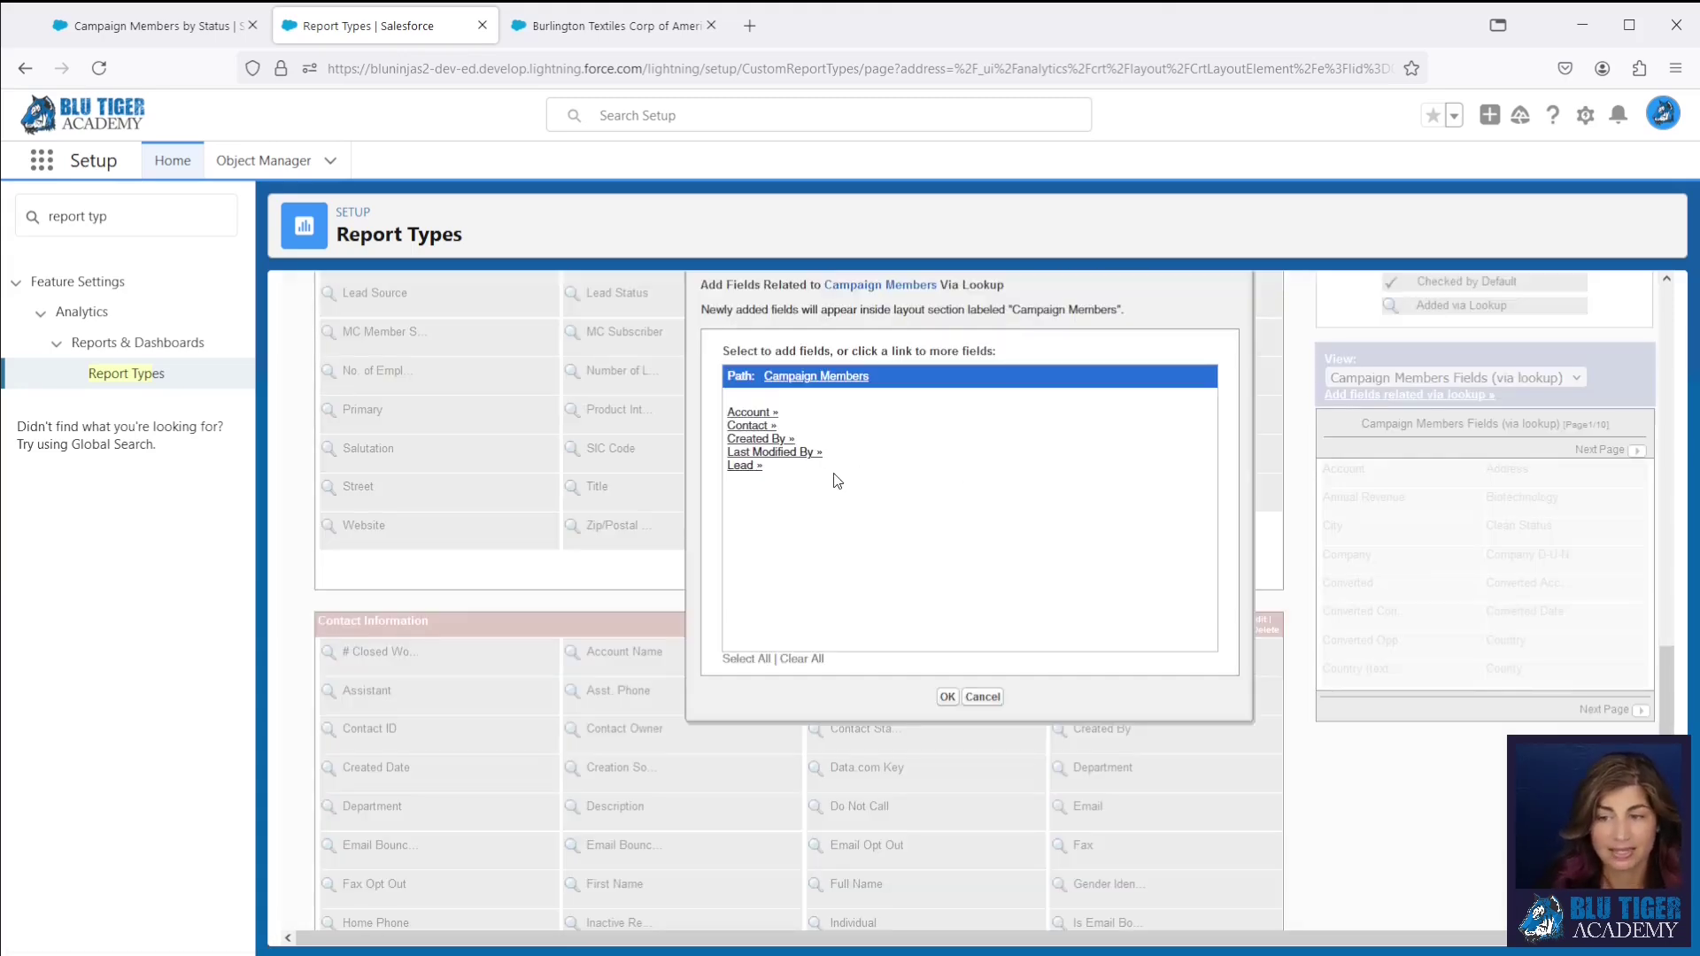
Step: Add every Account field reached via Contact's Account Name, bringing the layout to 314 fields
click(748, 426)
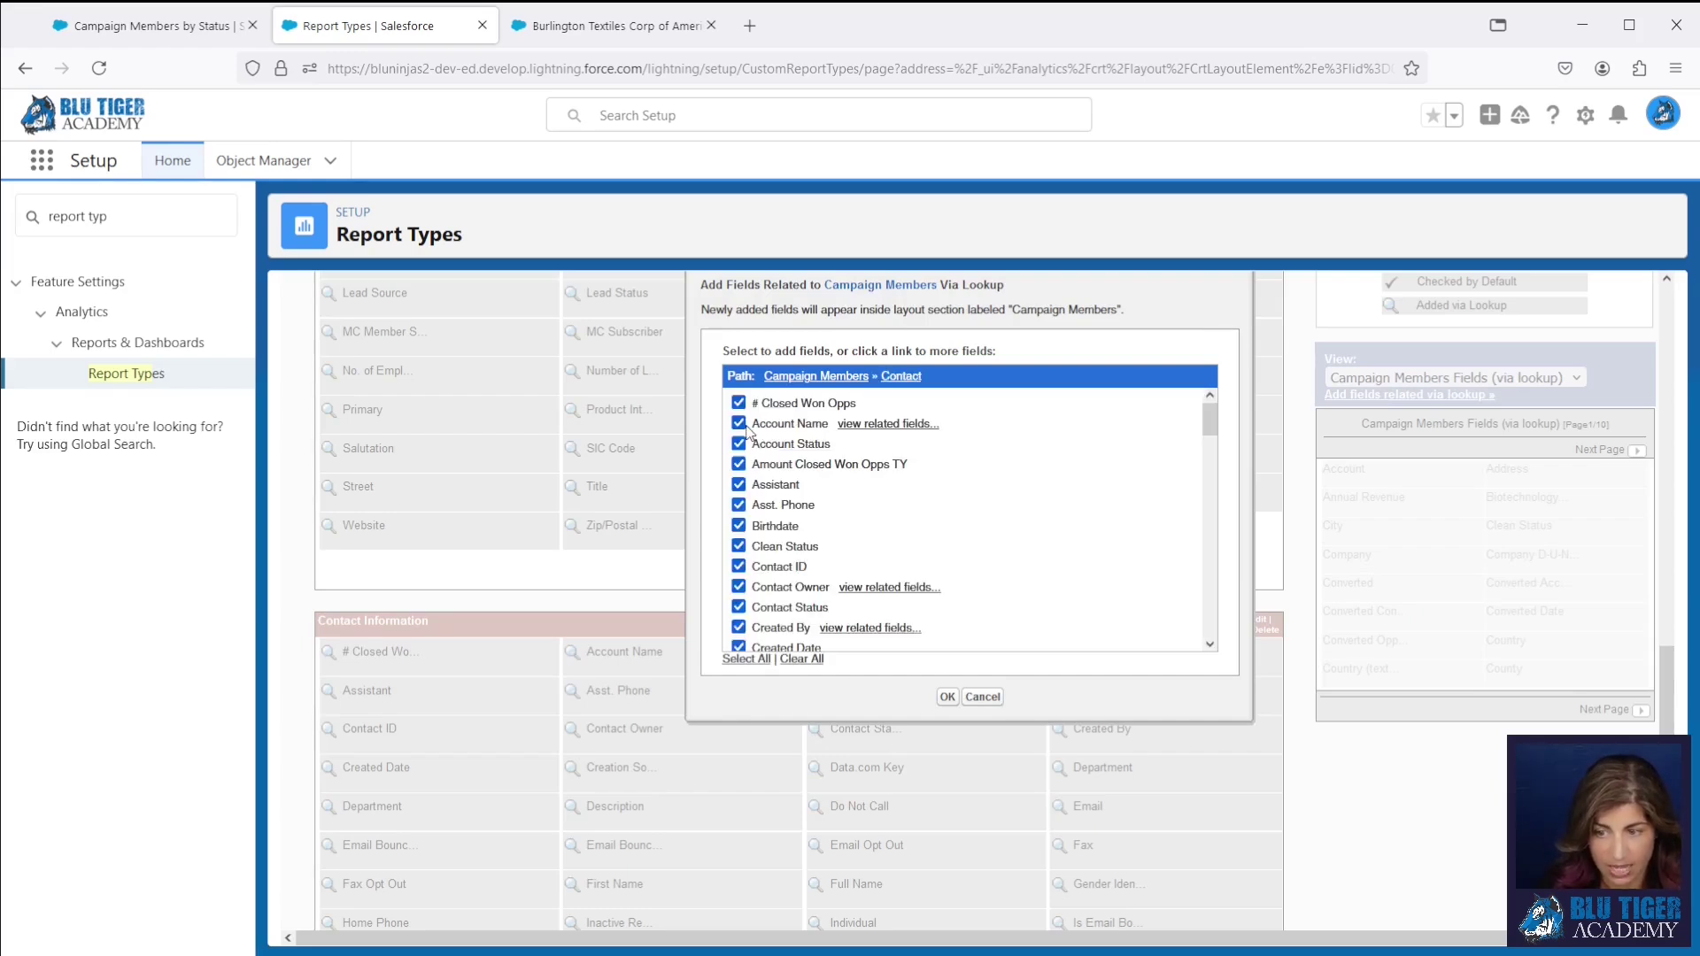
click(879, 428)
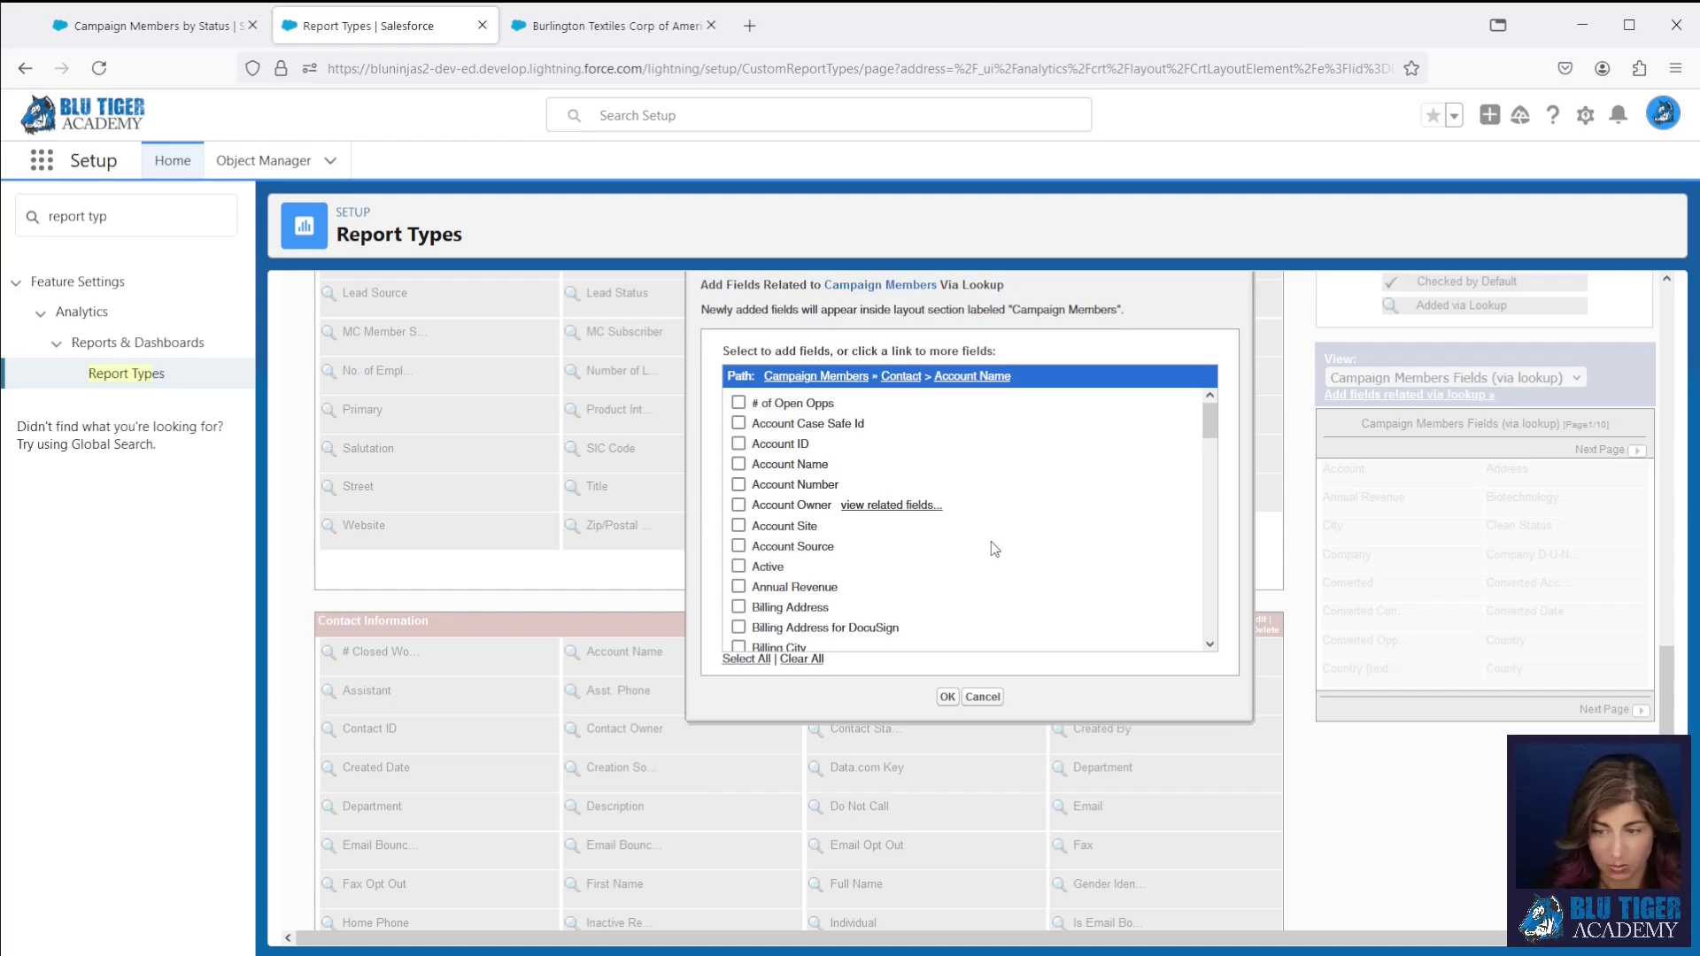
click(747, 659)
click(947, 697)
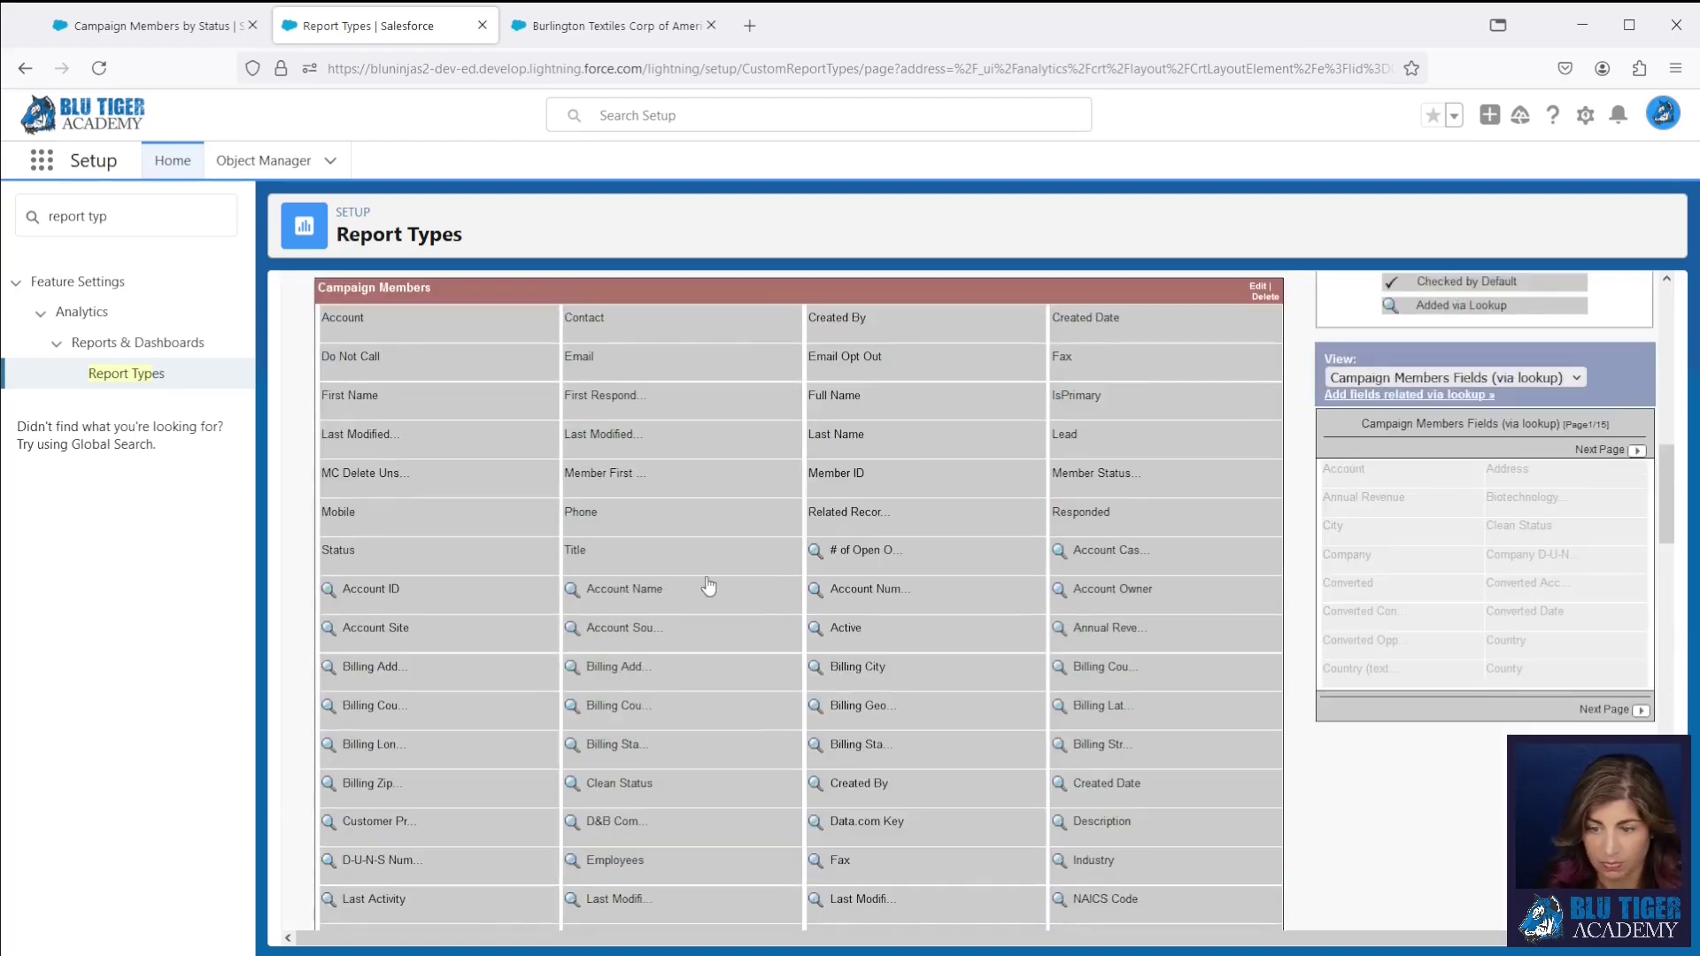
scroll(649, 673, down, 10)
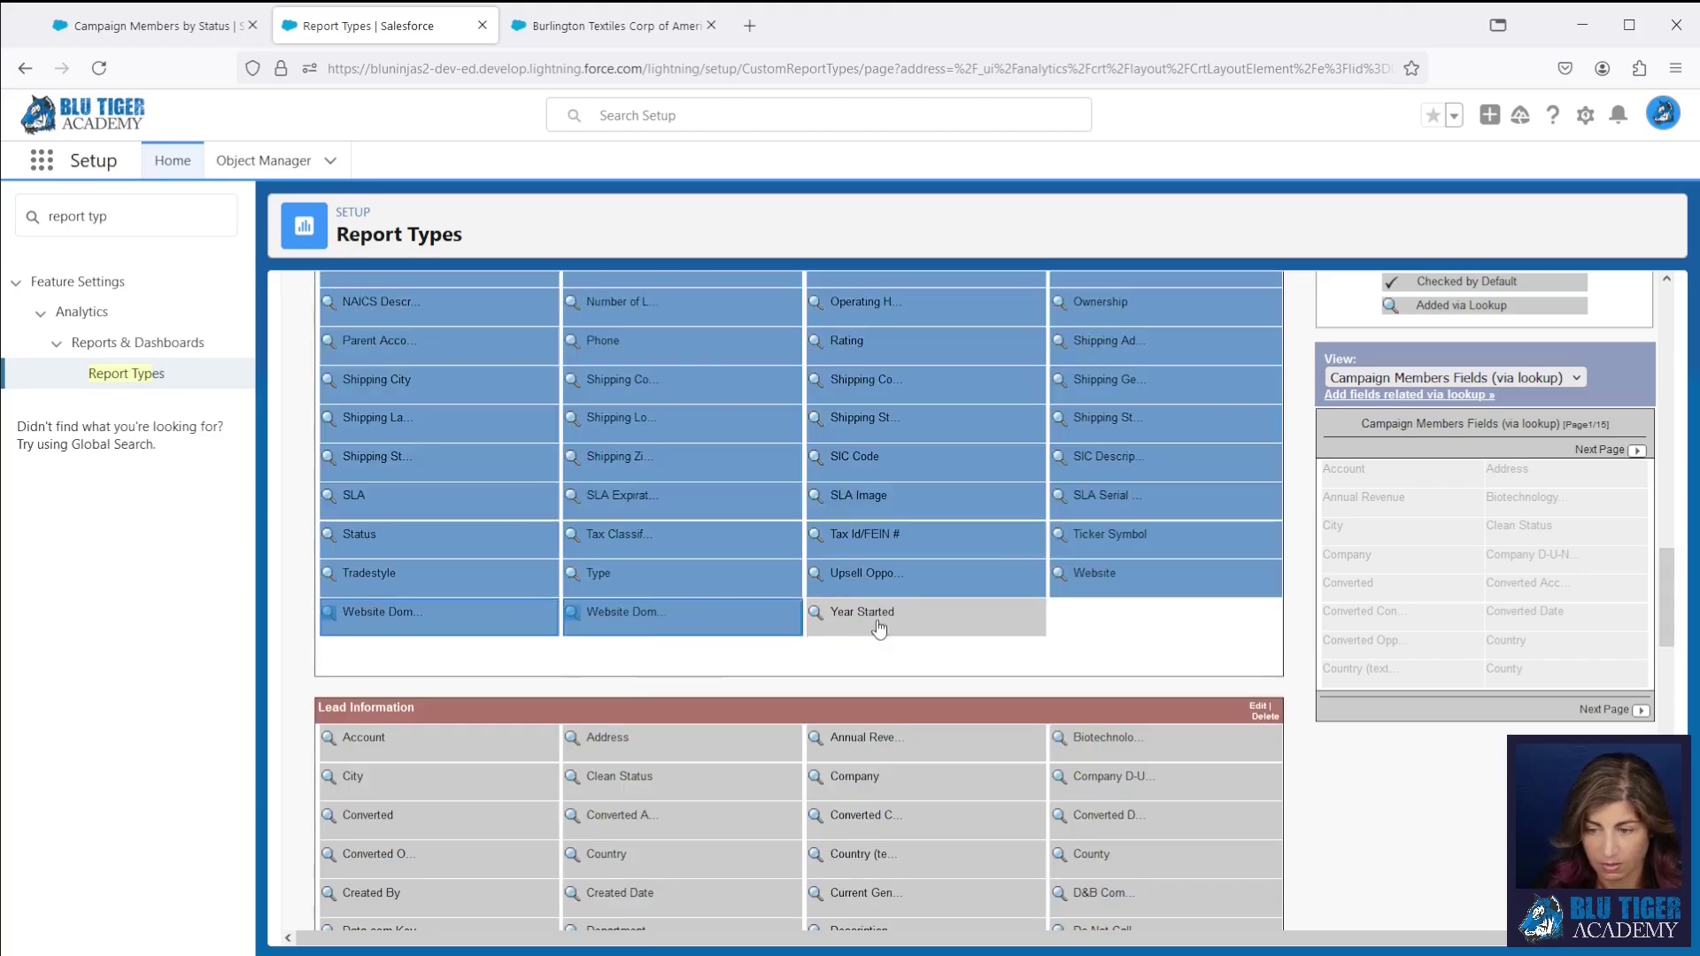
scroll(989, 613, up, 7)
scroll(910, 654, down, 15)
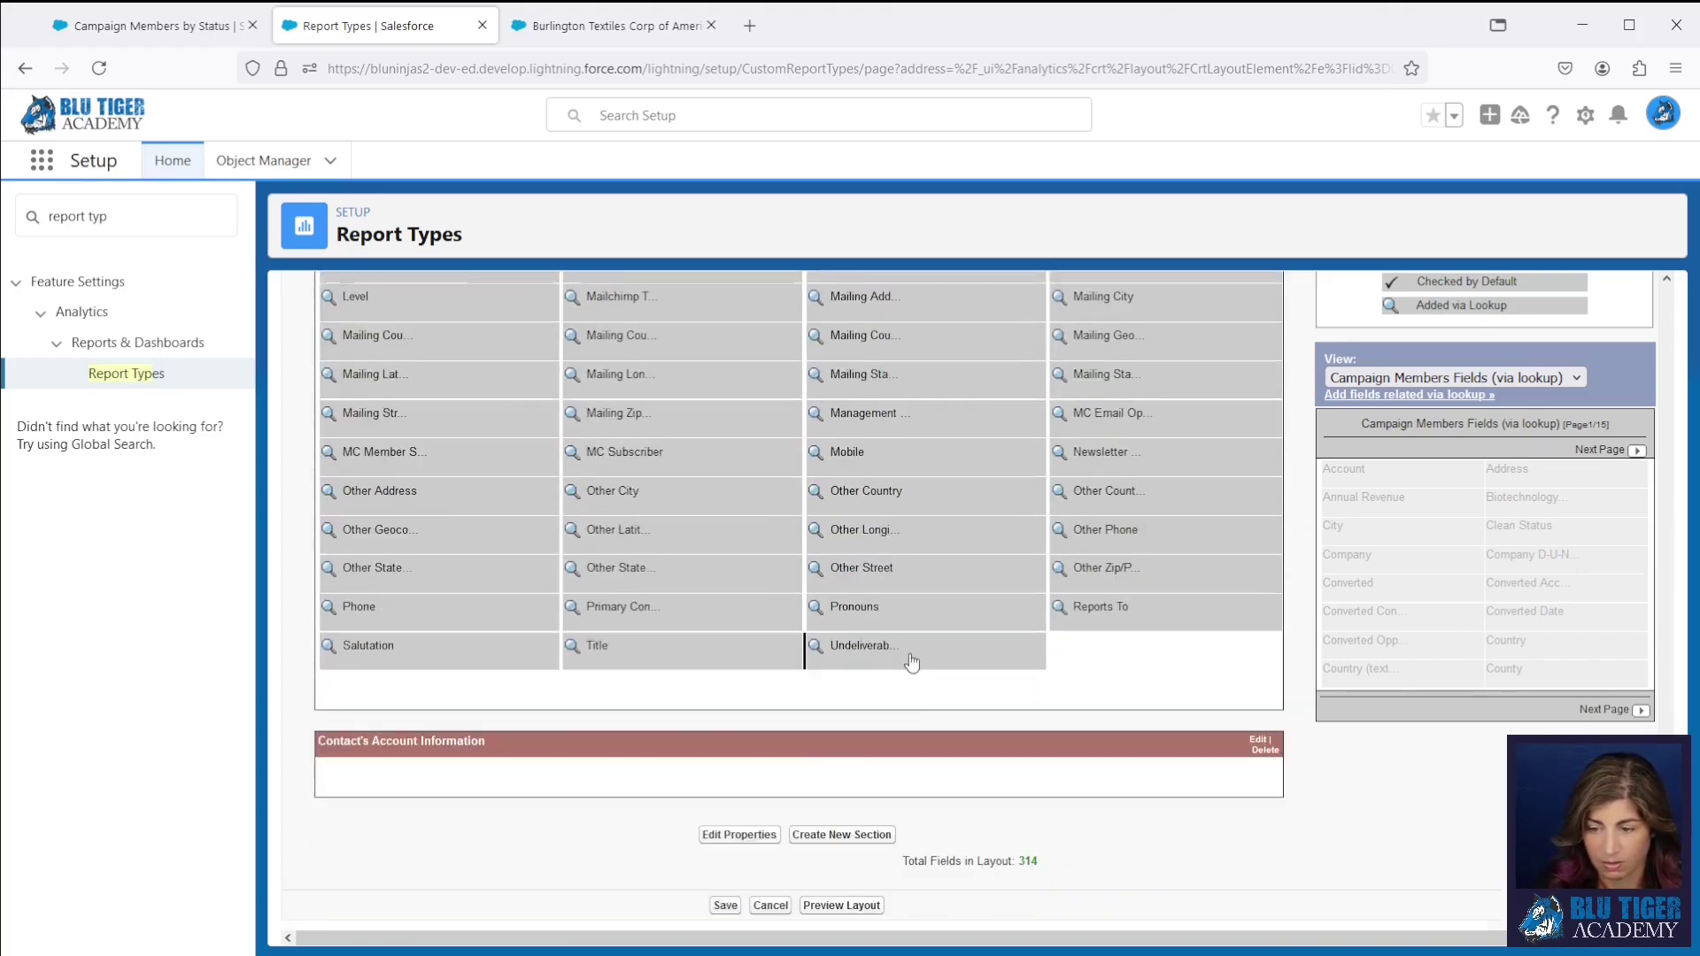
scroll(855, 775, down, 10)
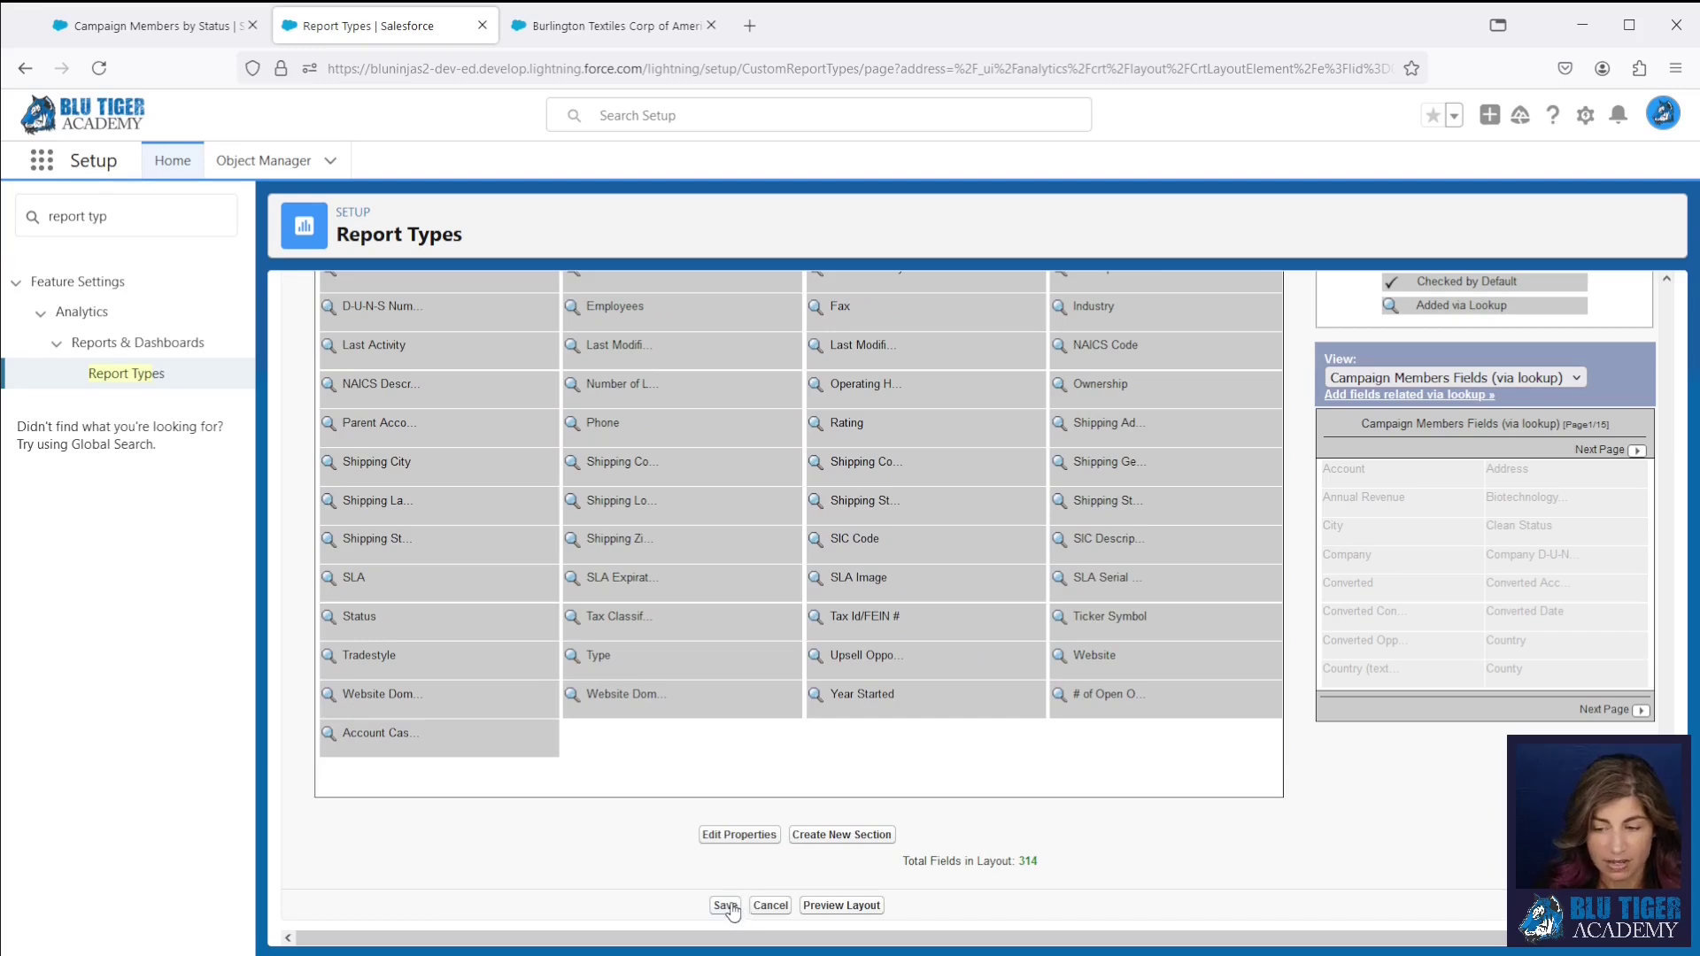
Step: Start a new report on the 'Campaigns w/ Campaign Members (Related Fields)' report type
drag(1054, 864, 891, 870)
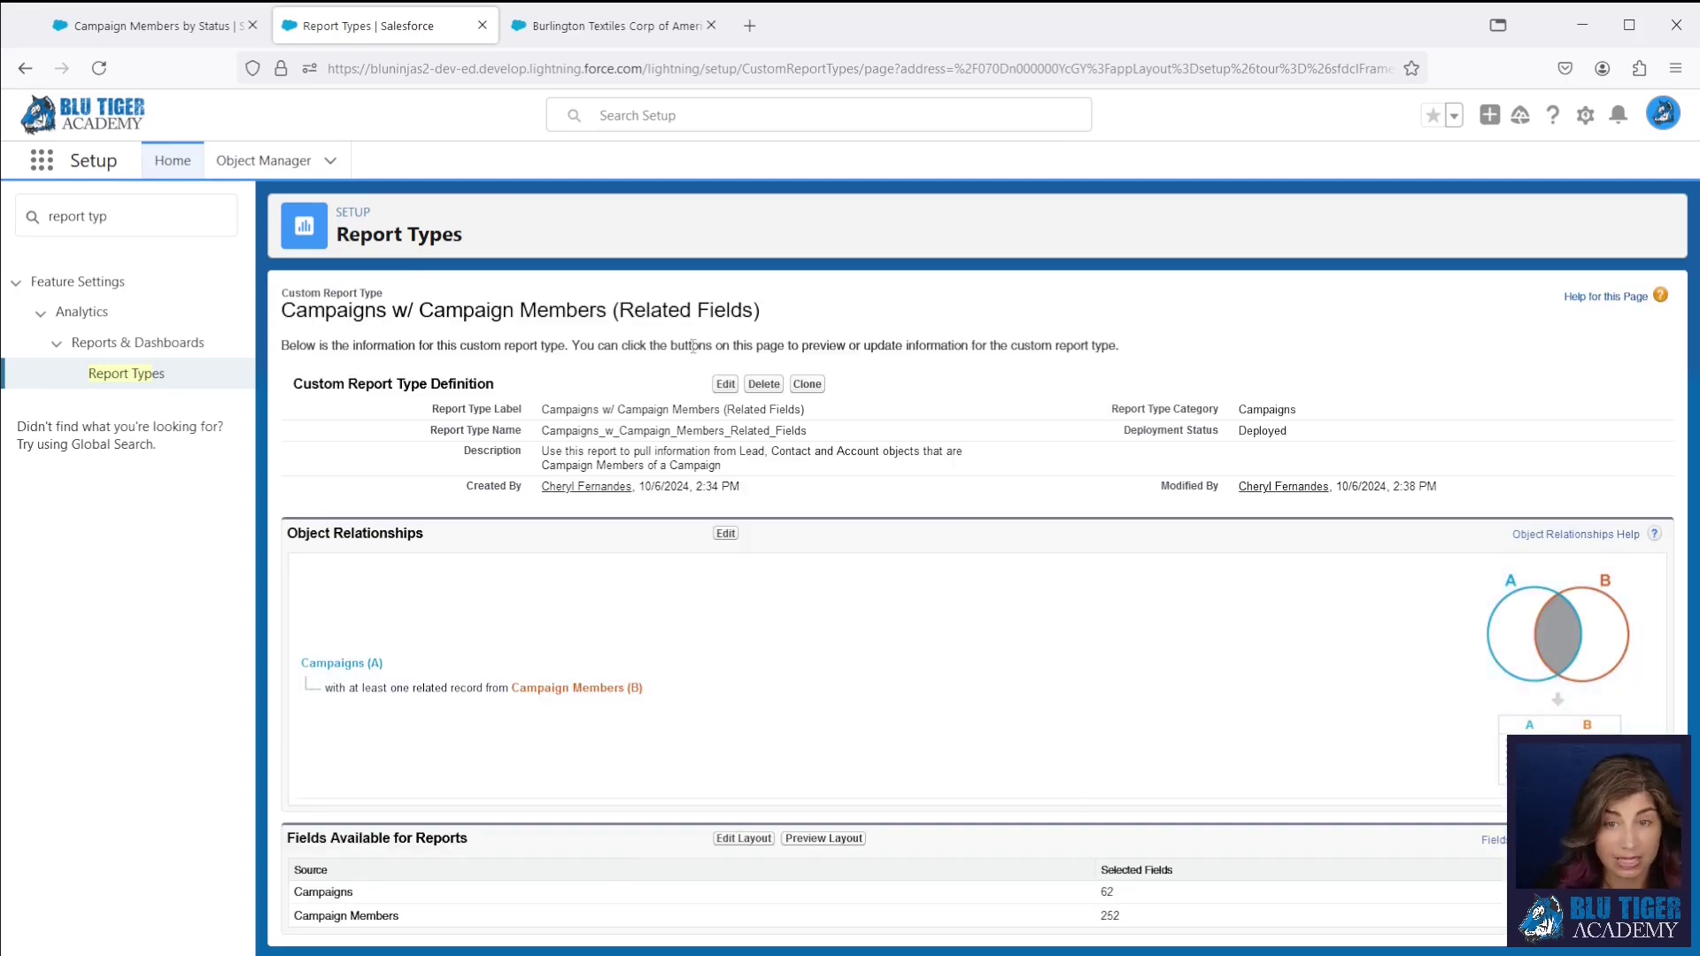
click(177, 26)
click(1047, 159)
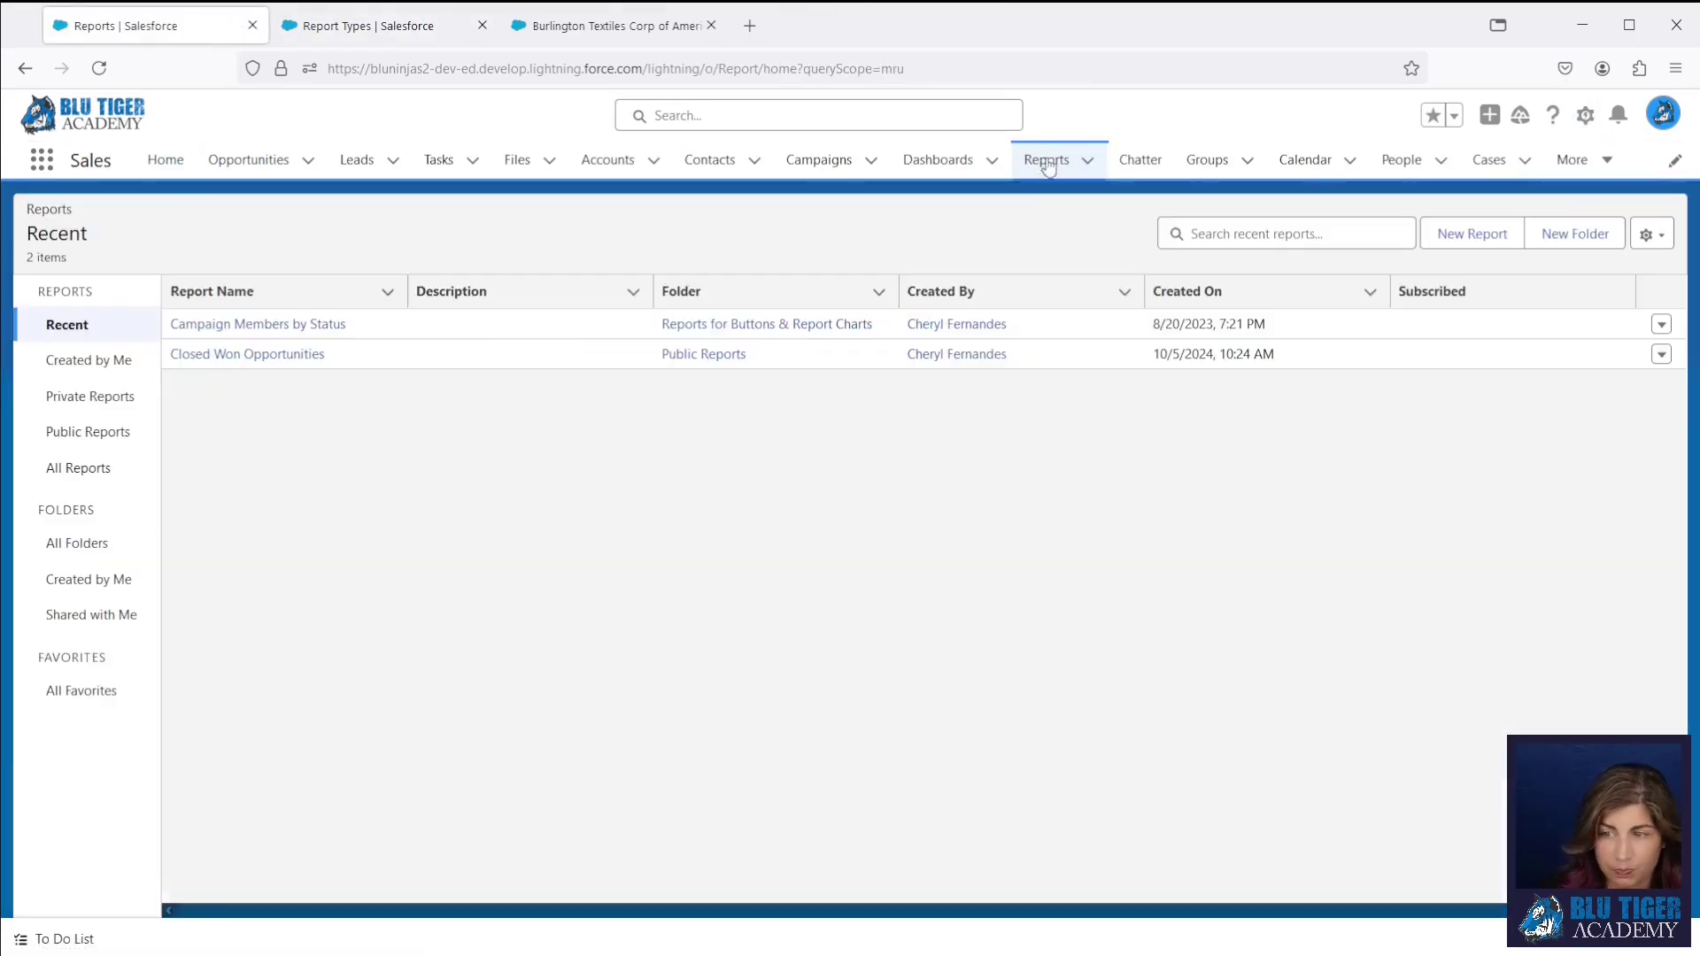
click(1473, 233)
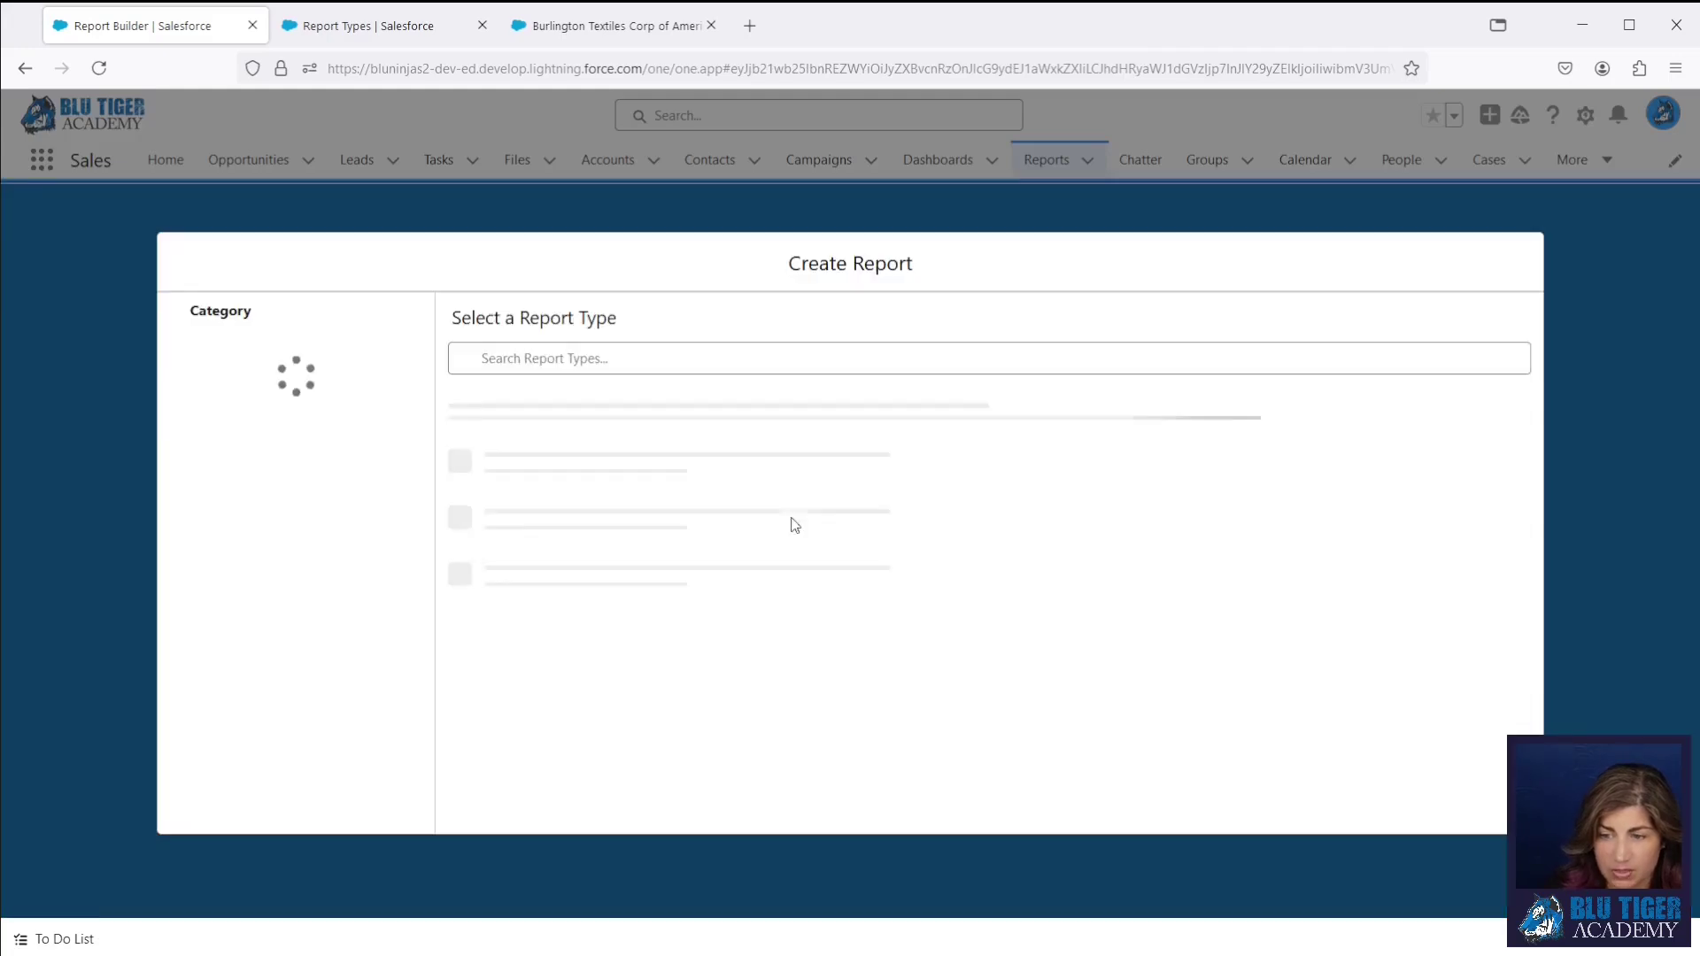
click(245, 394)
click(514, 364)
text(c)
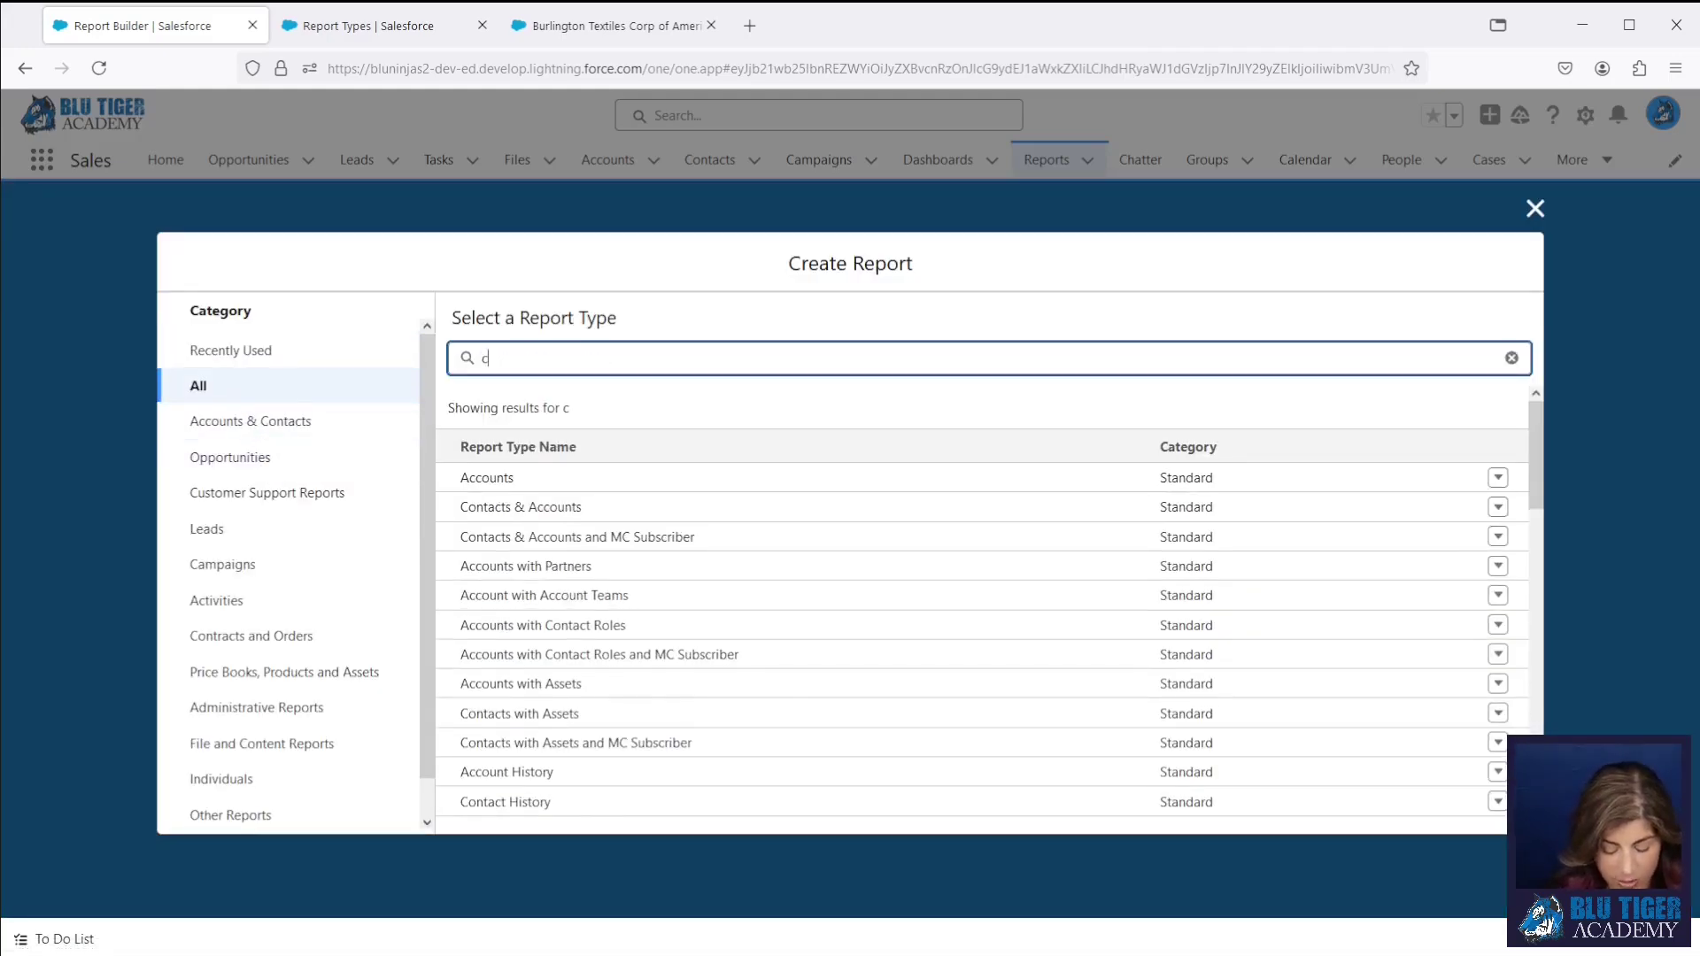
text(ampaigns w/)
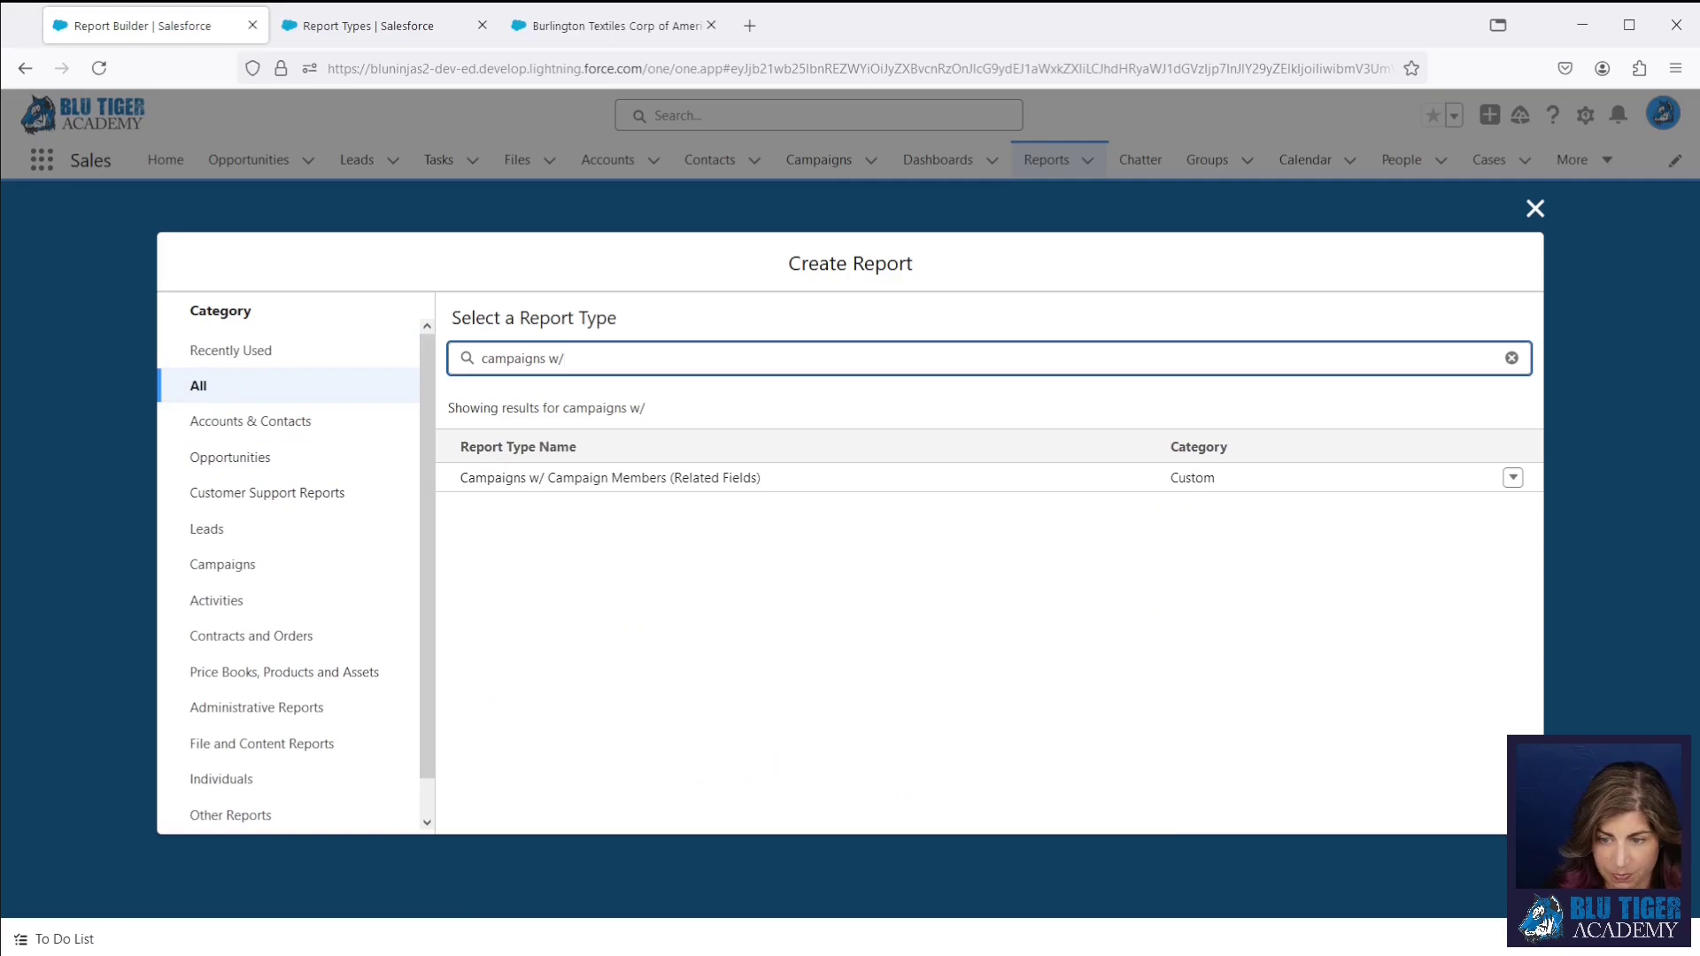
double_click(720, 479)
Step: Show all campaigns and set Created Date to a custom range 1/1/2023–12/31/2024
click(159, 394)
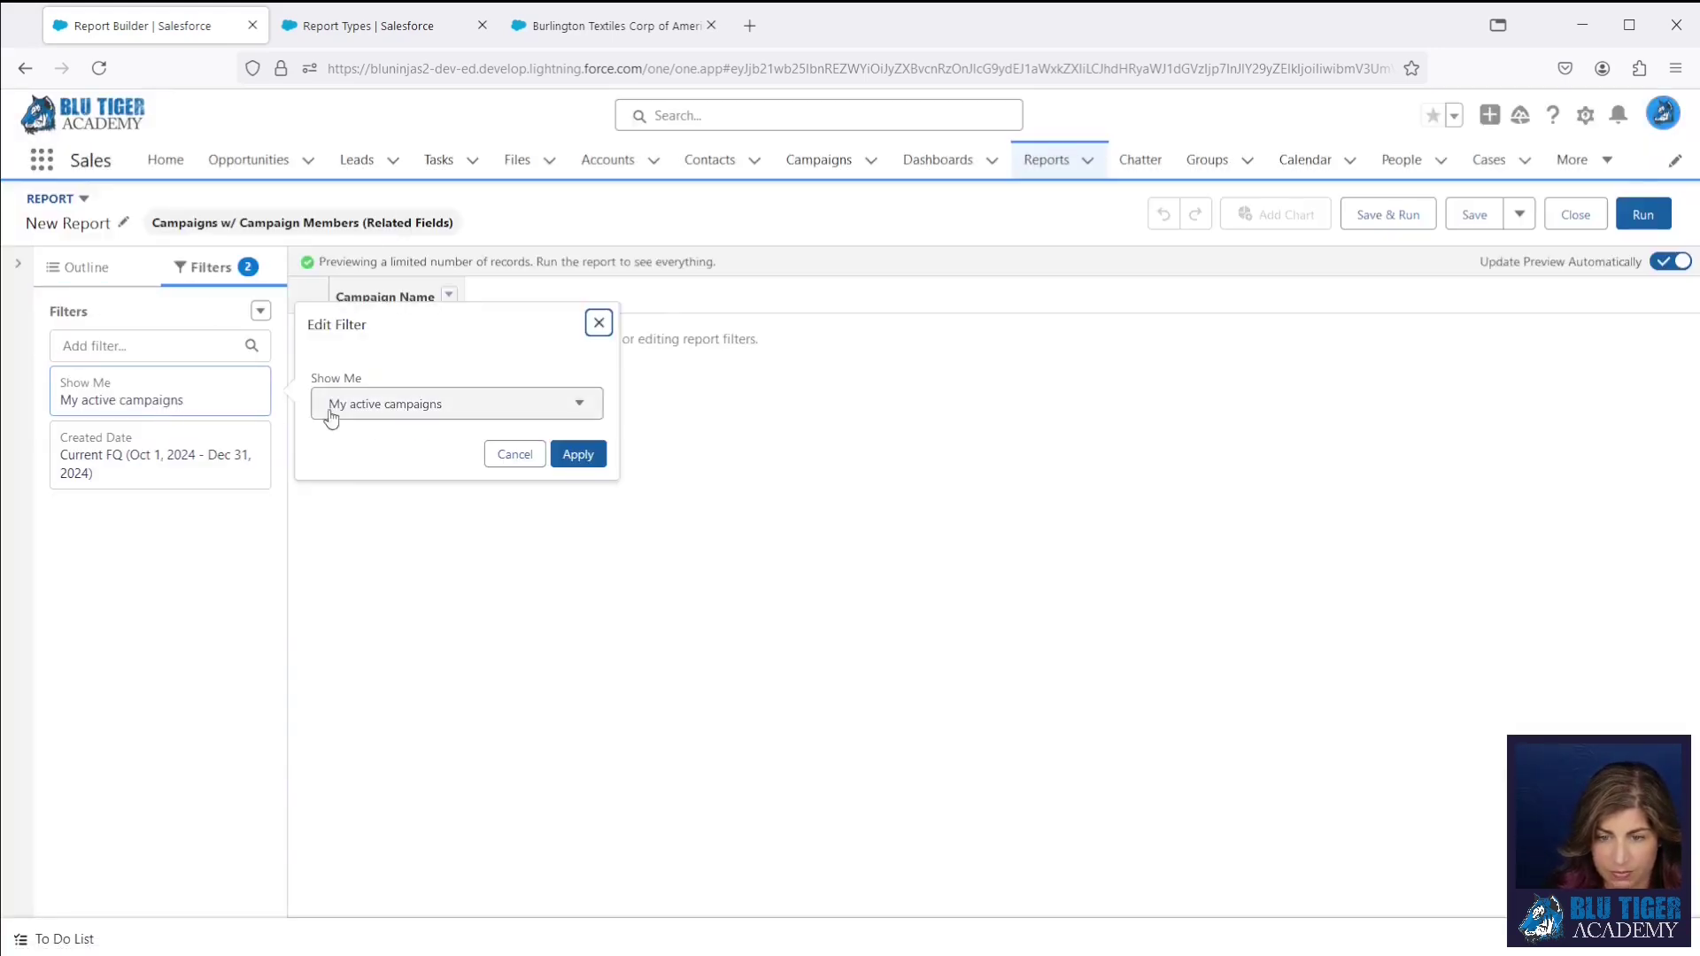
click(455, 417)
click(456, 451)
click(577, 452)
click(222, 456)
click(499, 526)
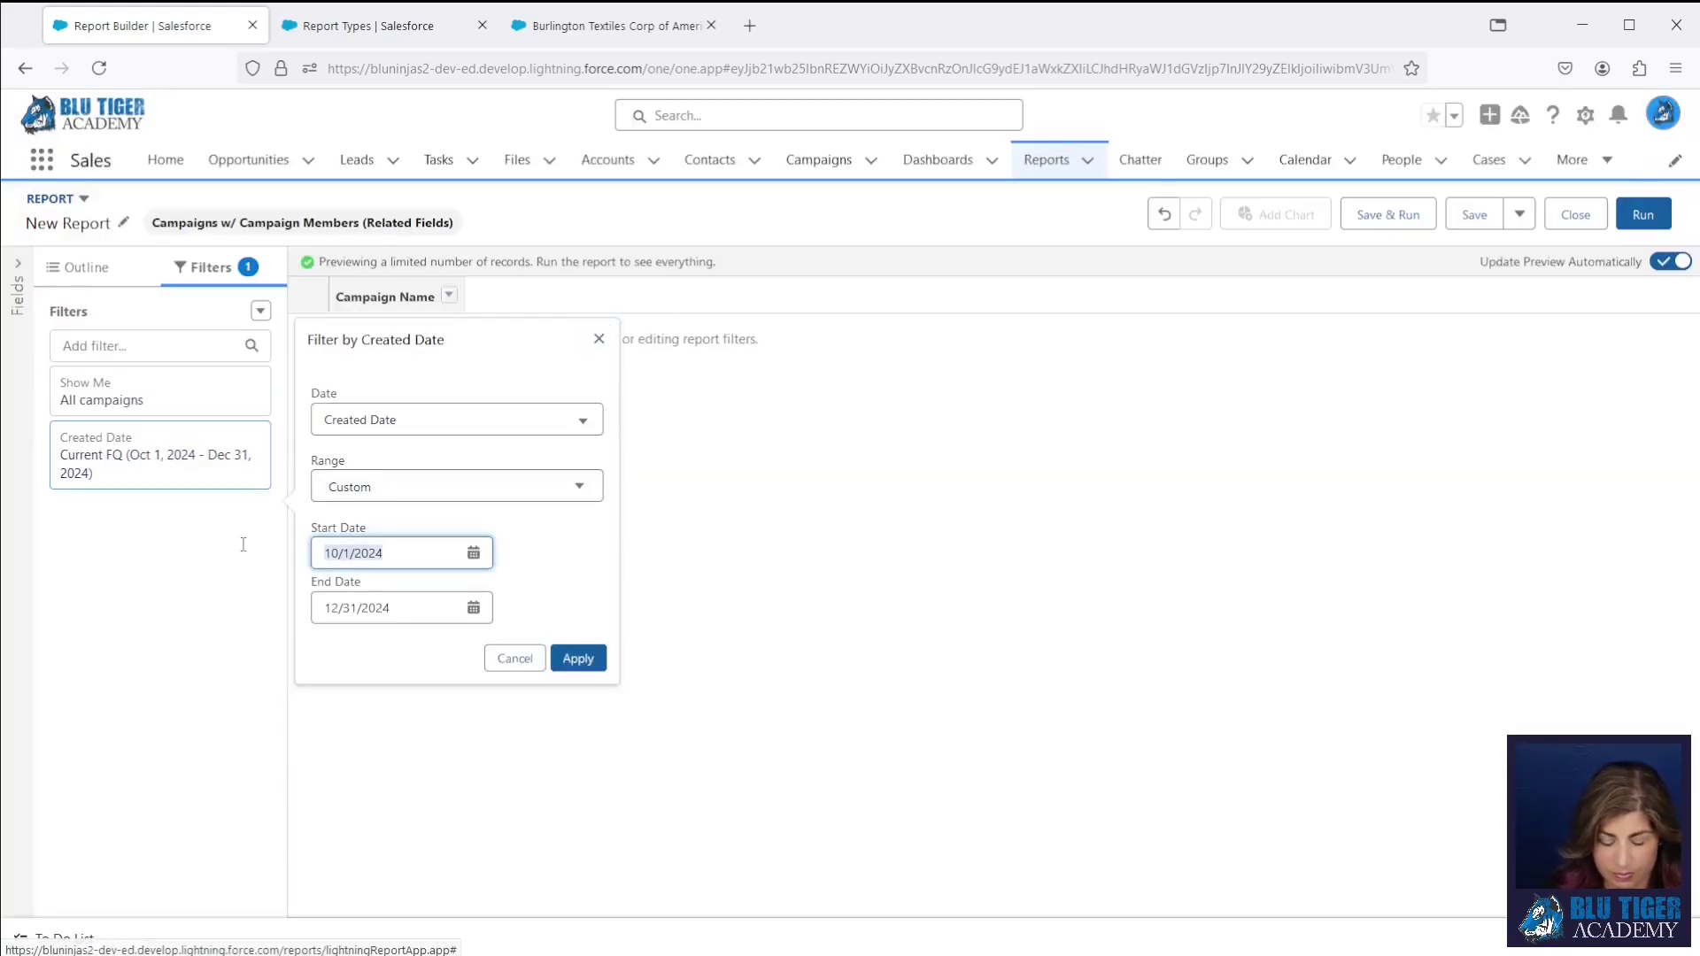
text(1/1/2023)
click(577, 657)
click(456, 364)
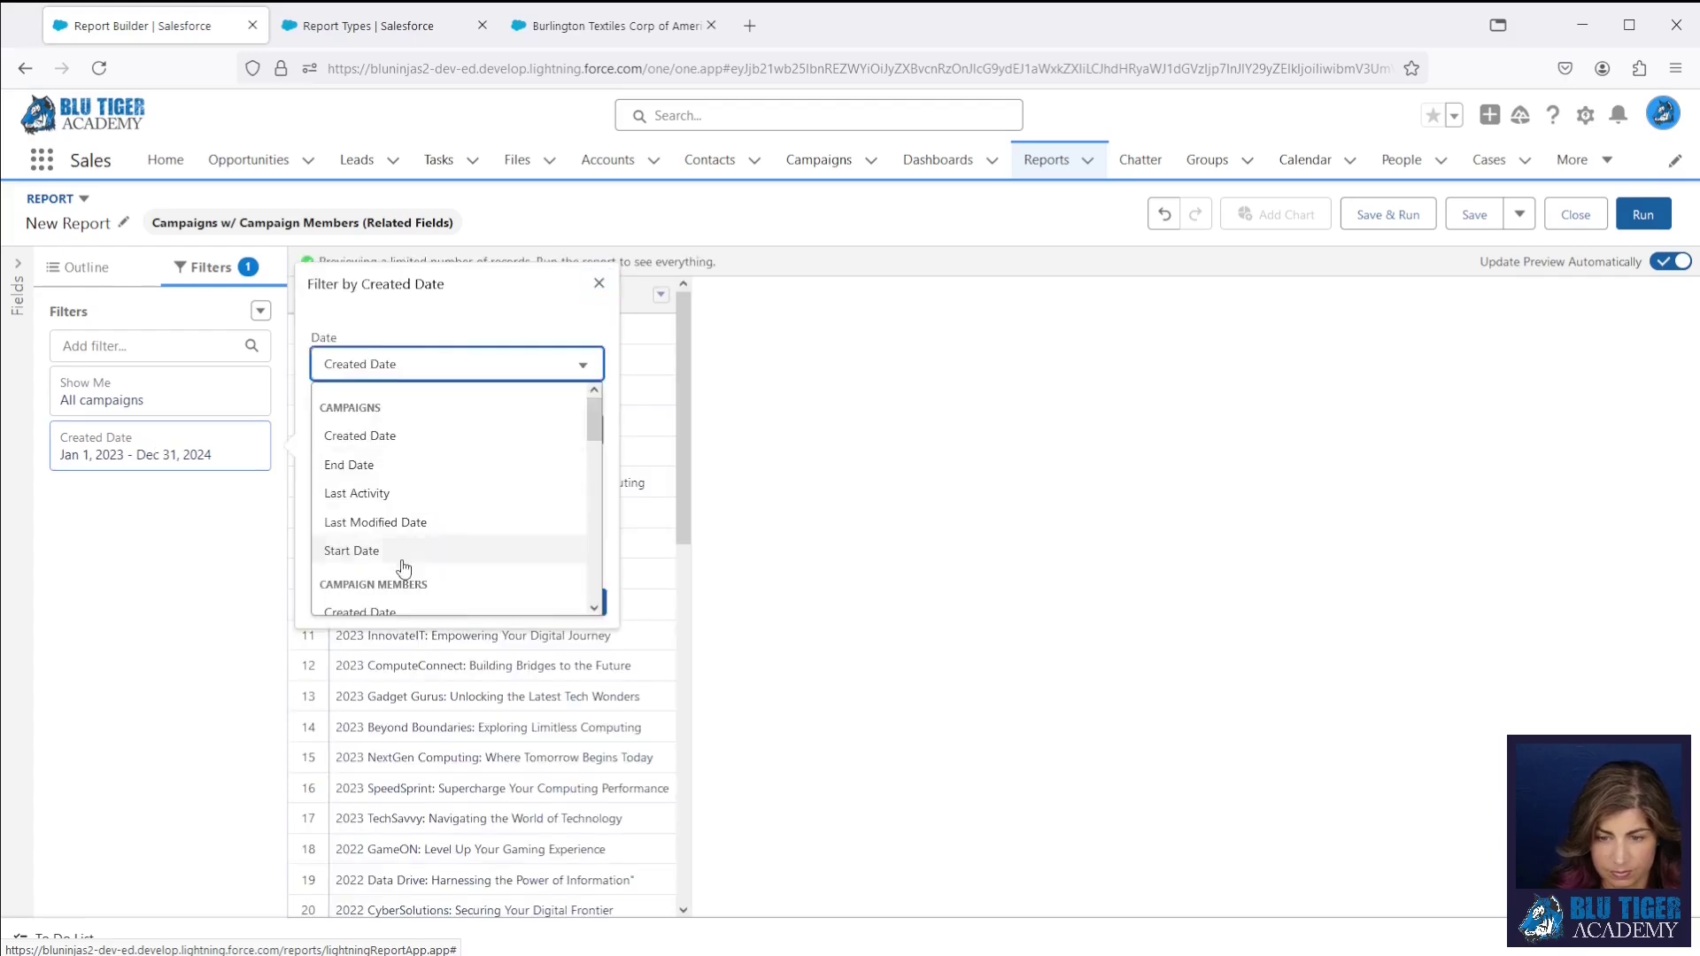
click(80, 266)
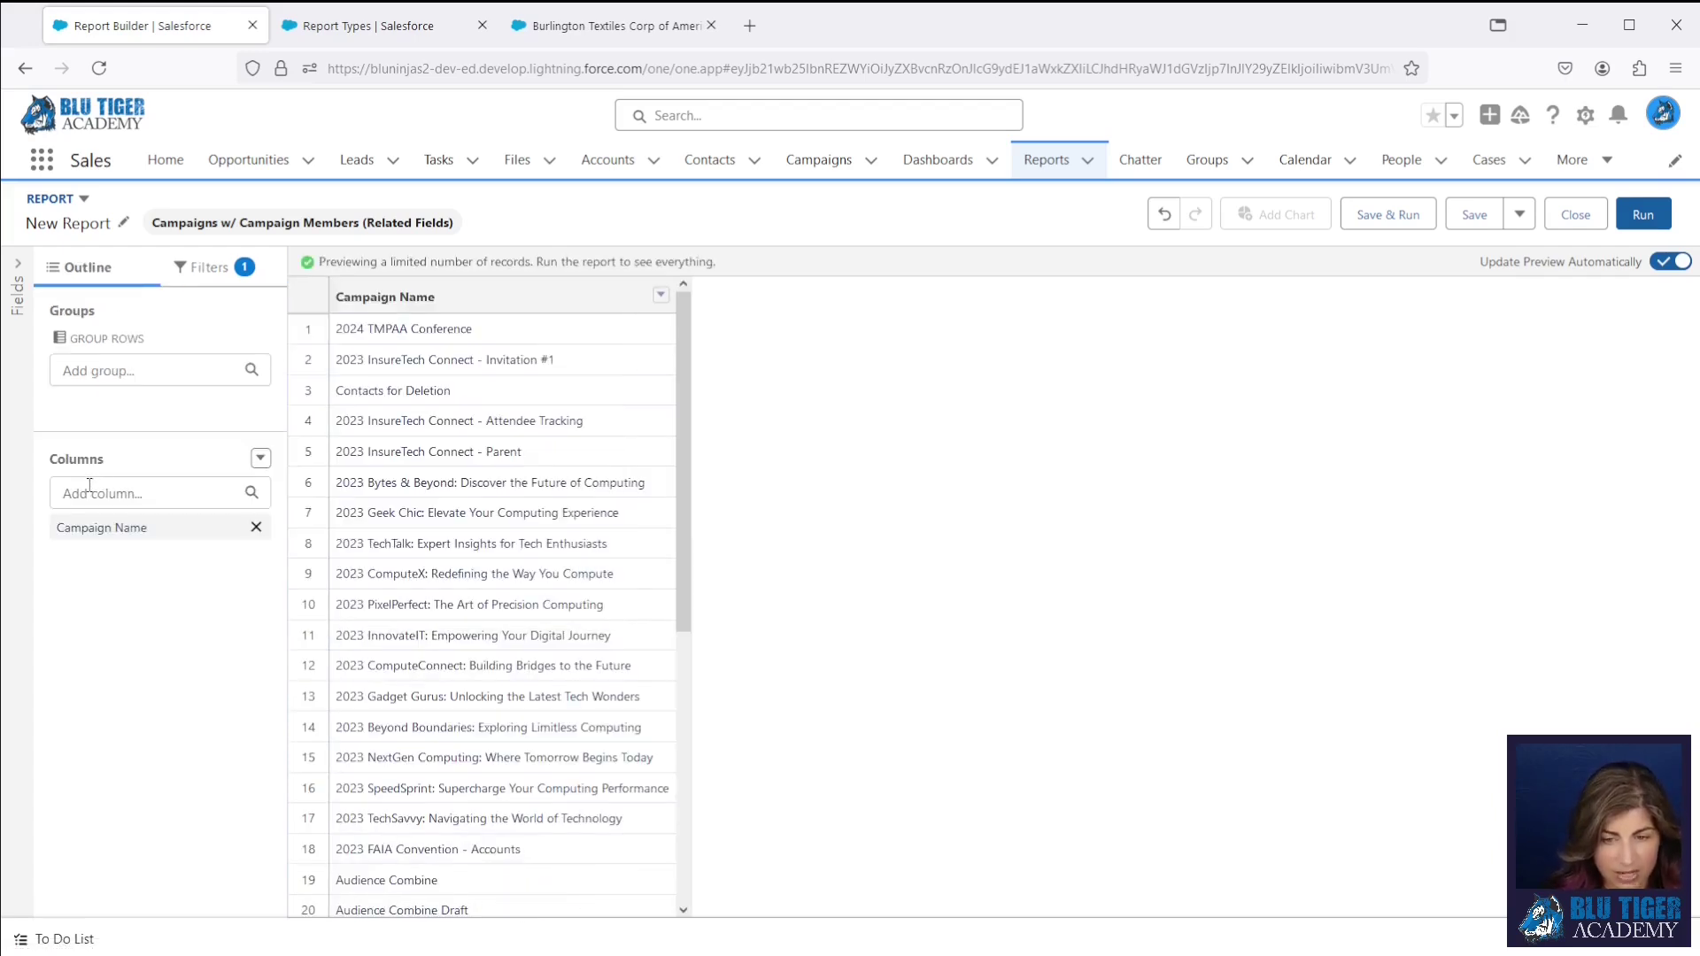
Step: Drag the Campaign Members Full Name field into Columns right after Campaign Name
click(13, 265)
click(18, 365)
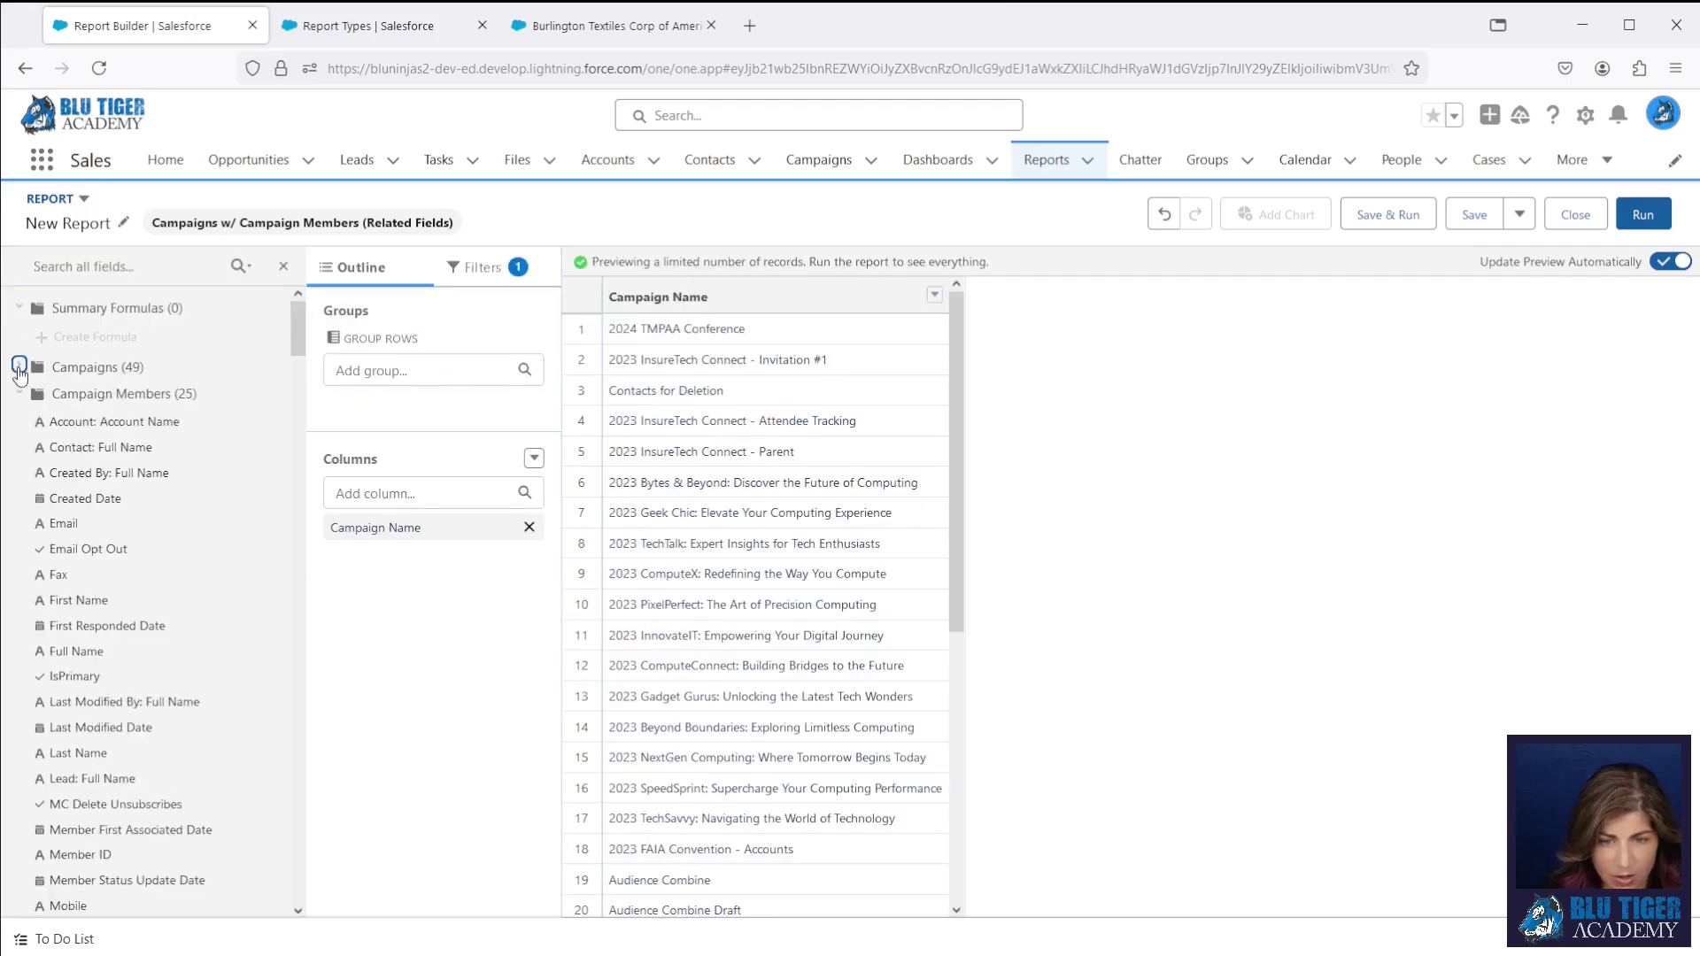
click(18, 394)
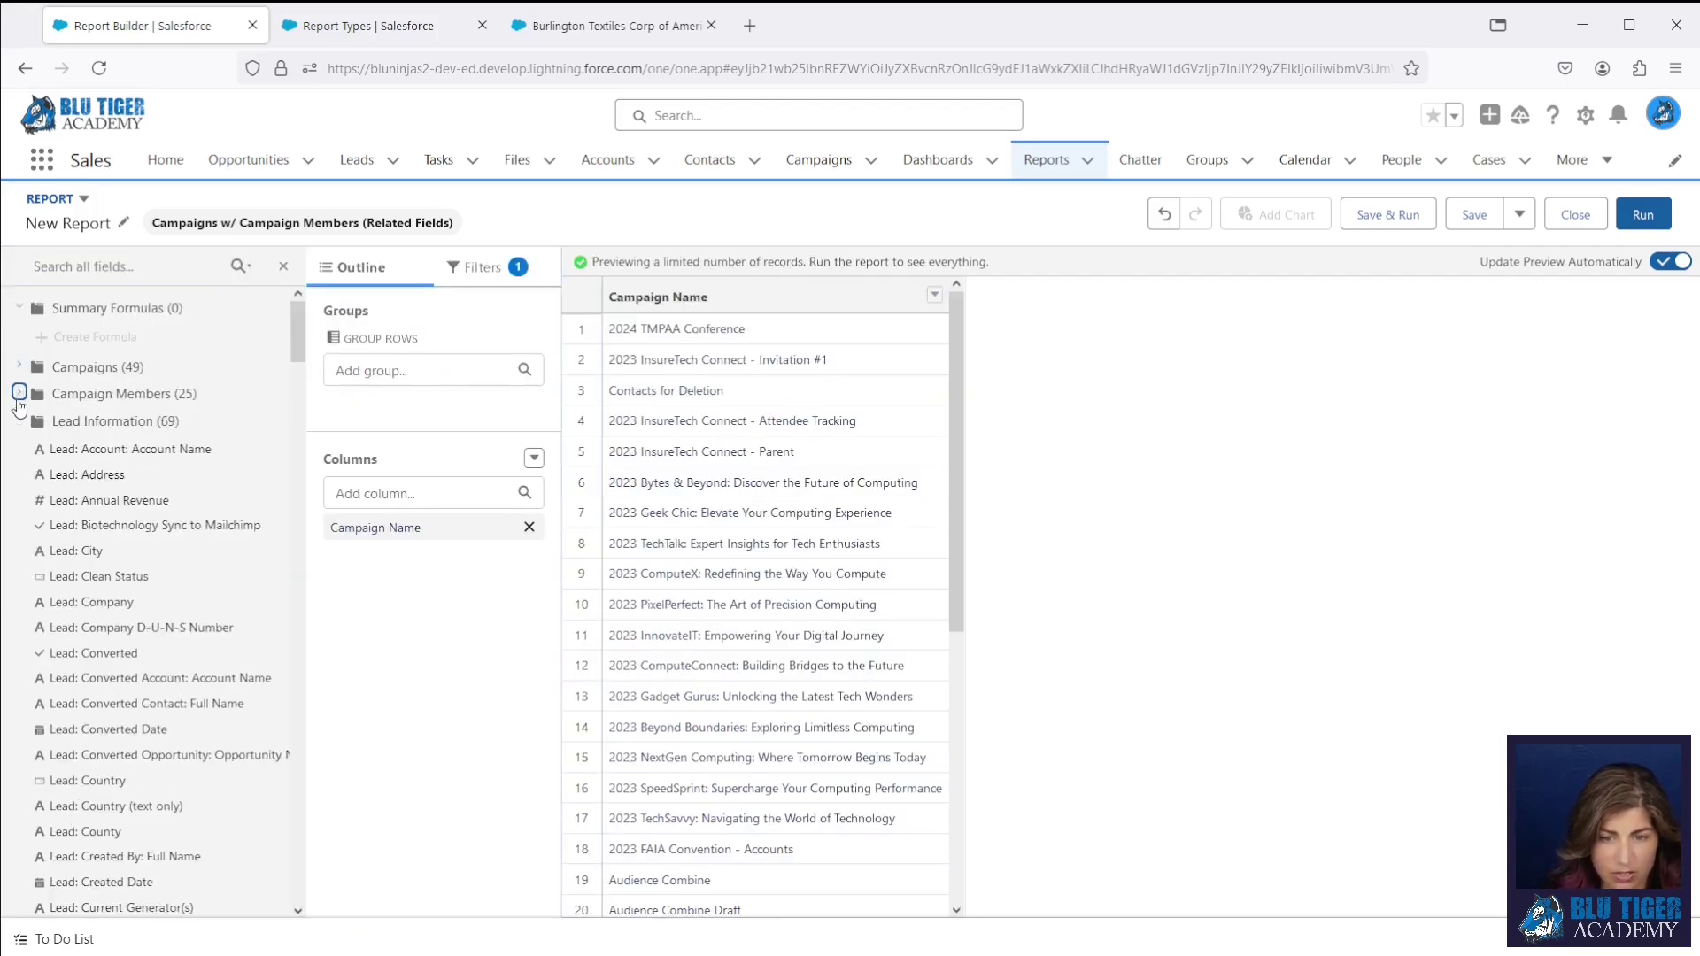
click(19, 393)
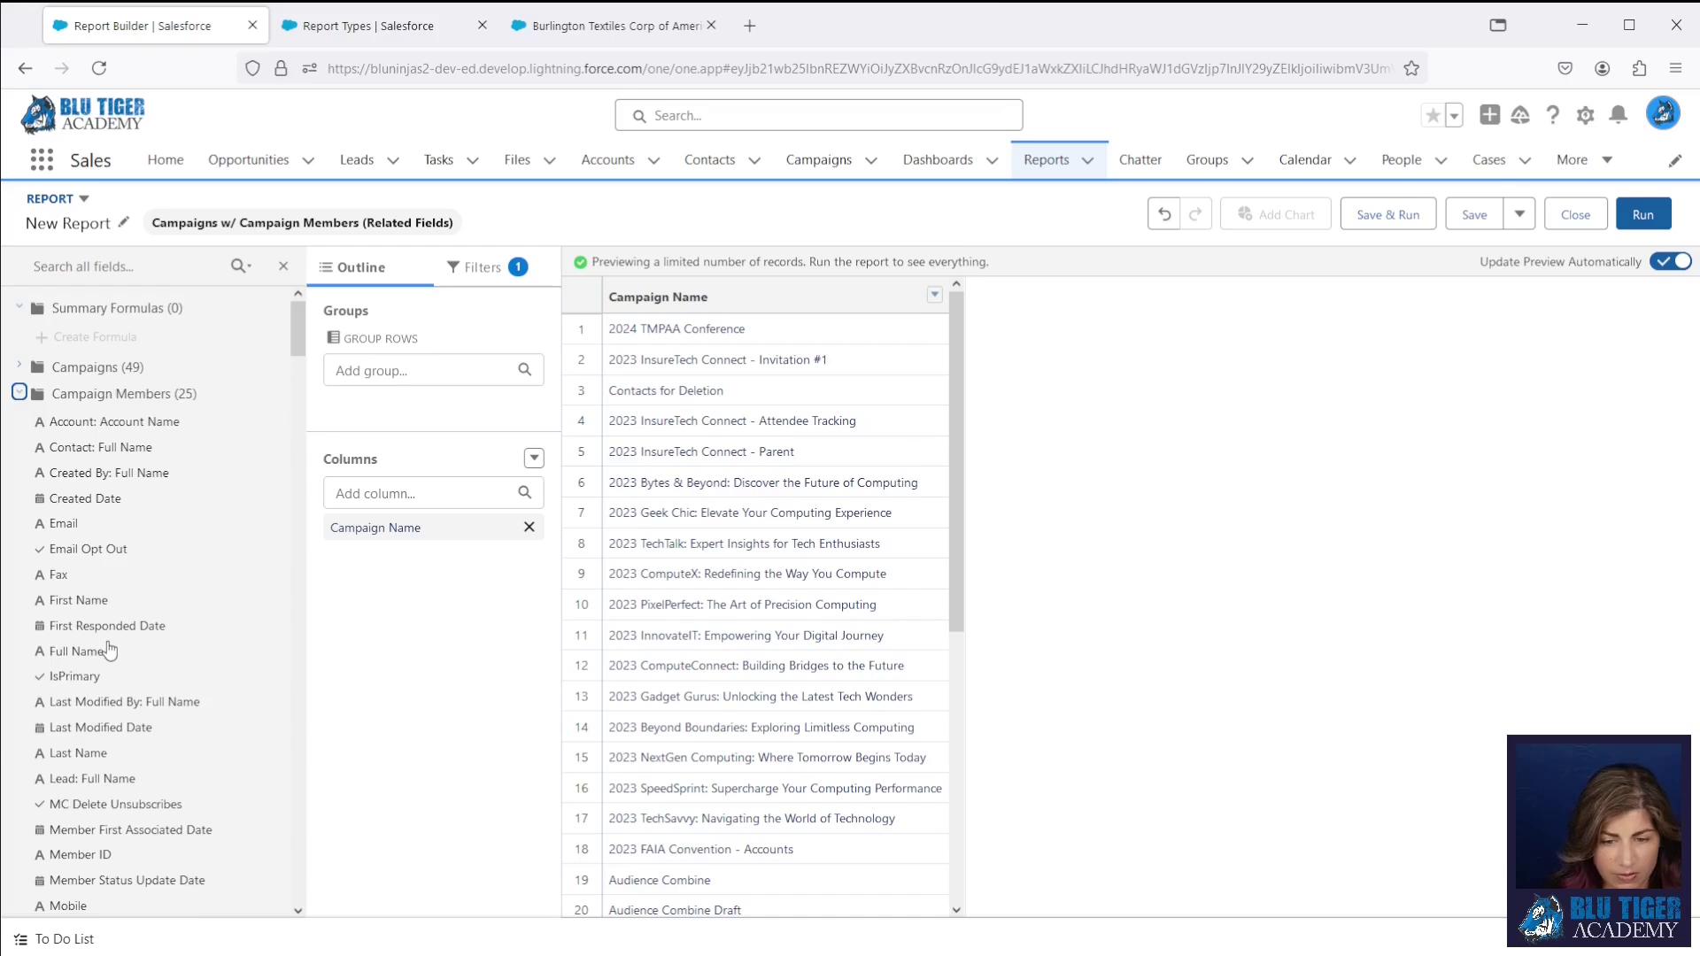
scroll(110, 650, down, 5)
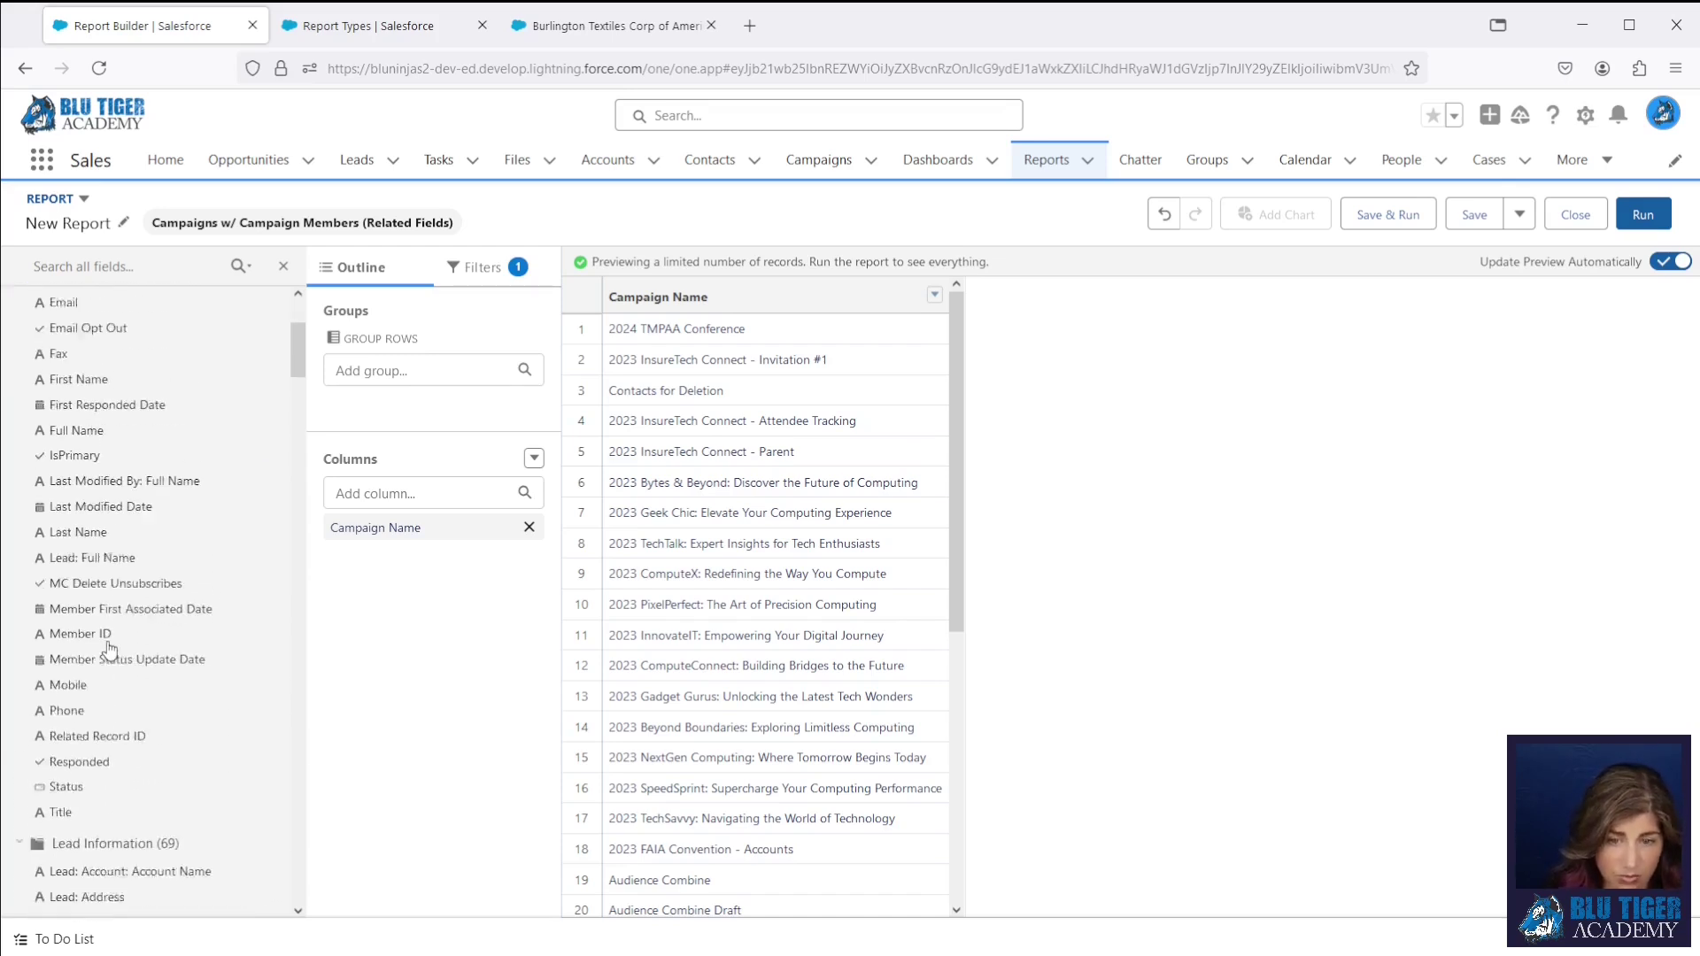
scroll(110, 651, up, 3)
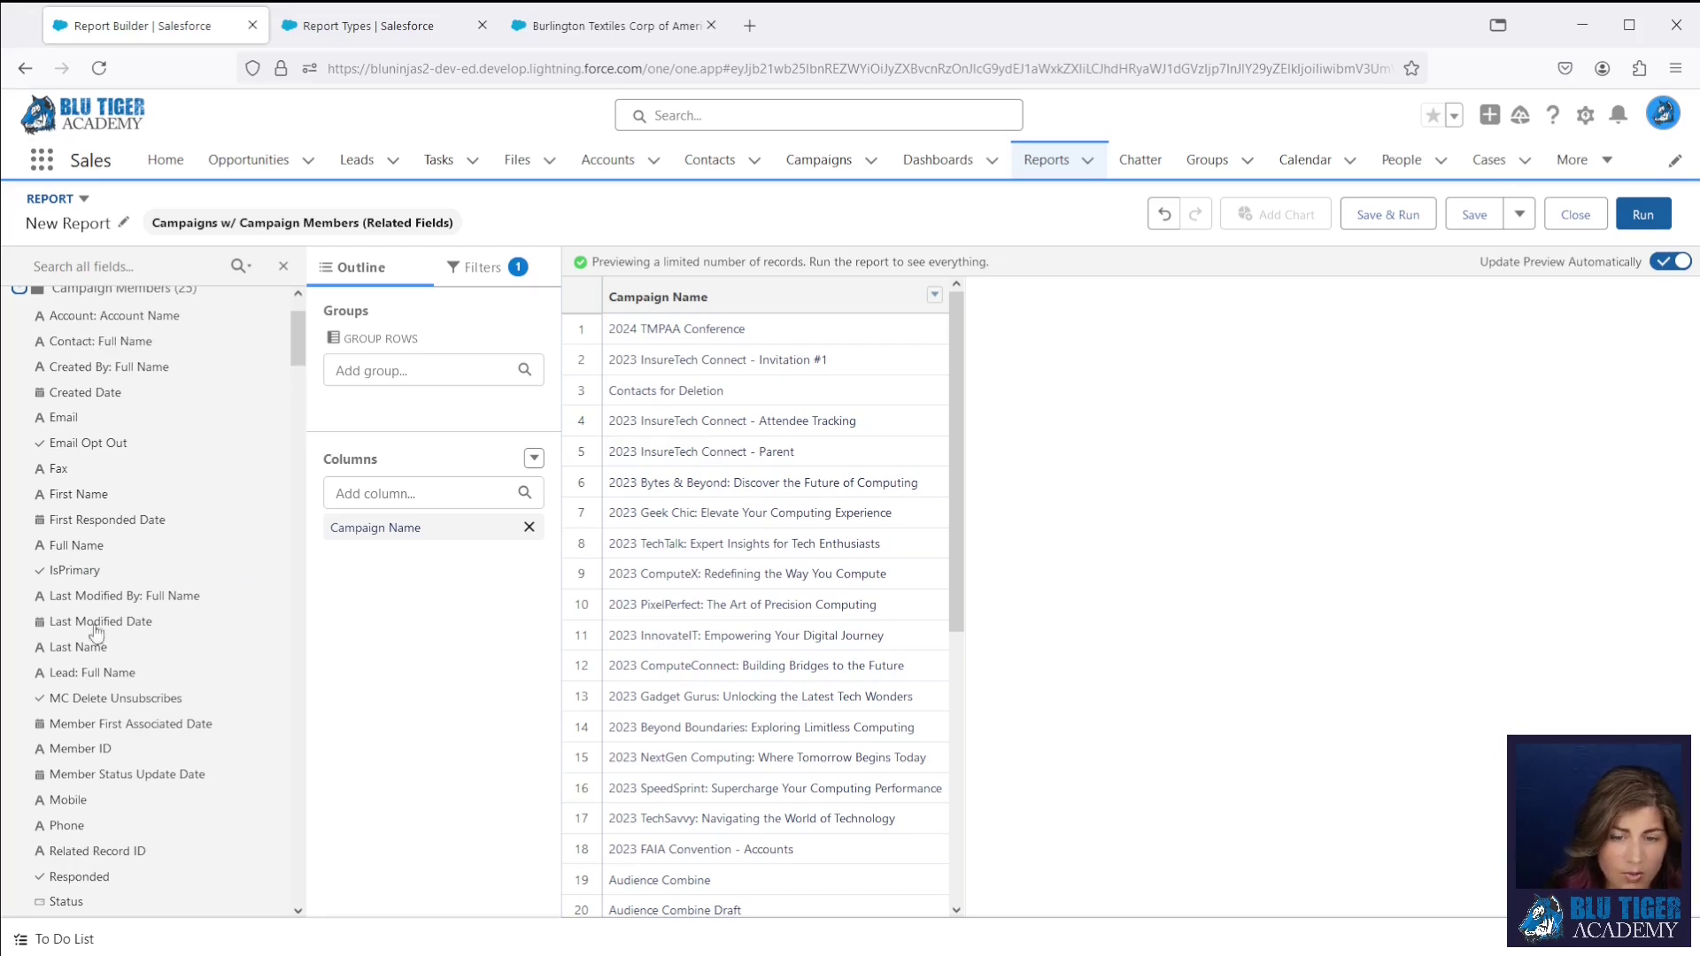
scroll(85, 835, down, 3)
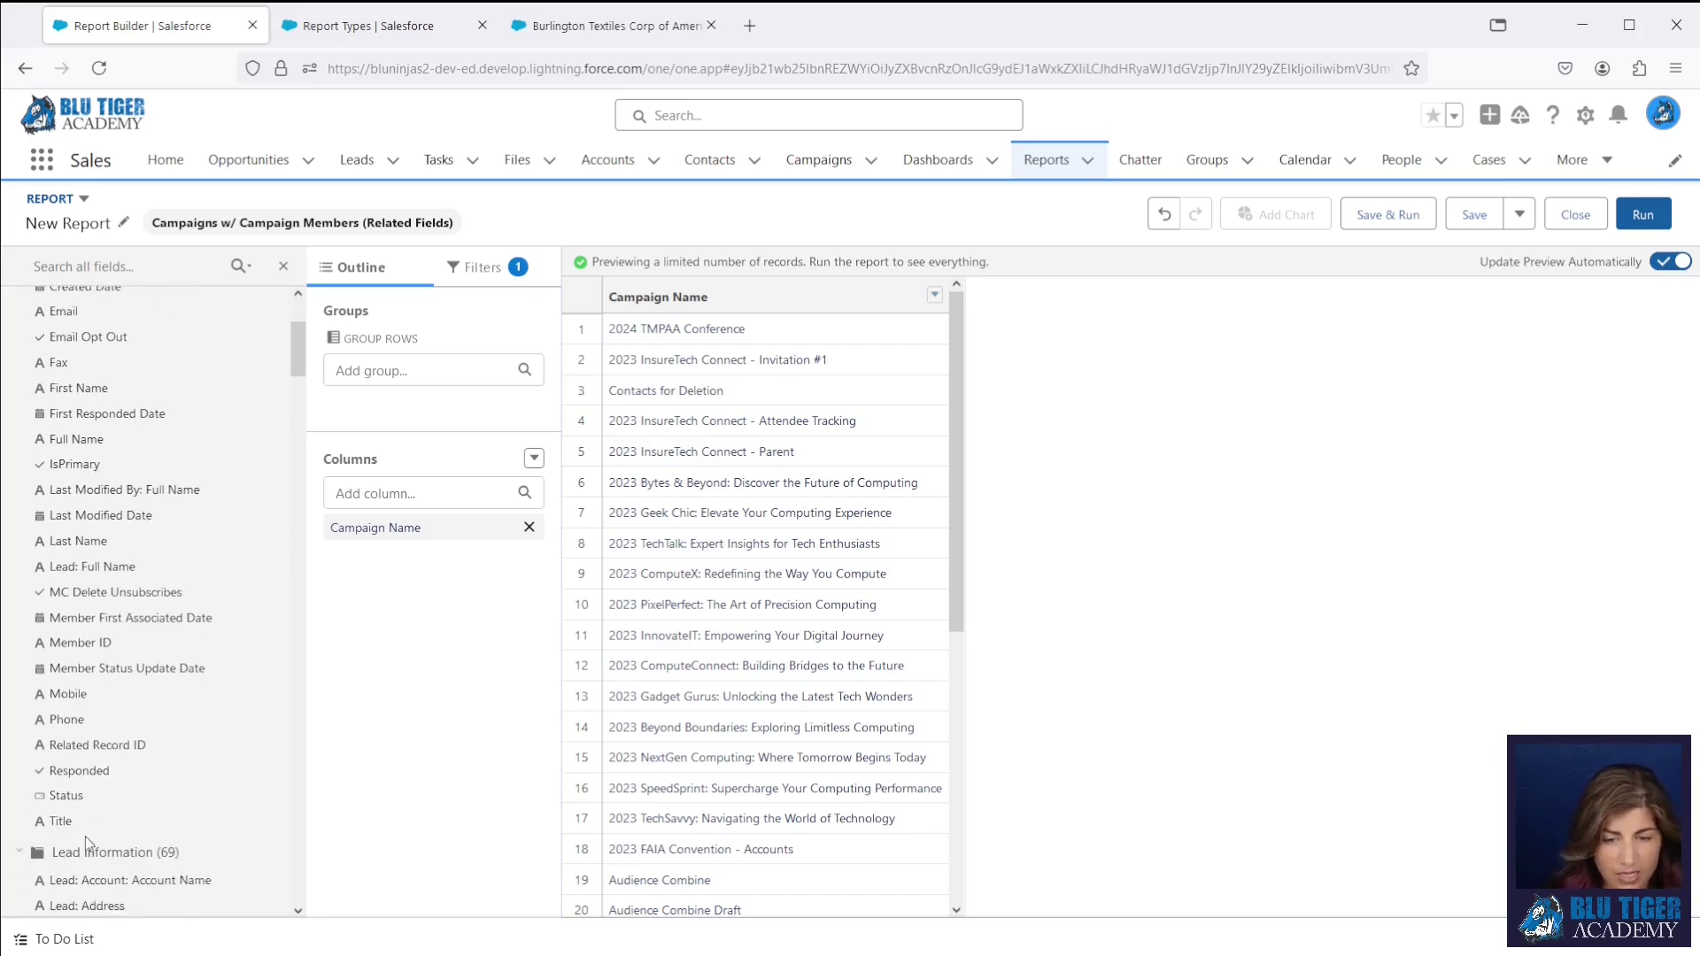
scroll(85, 836, up, 5)
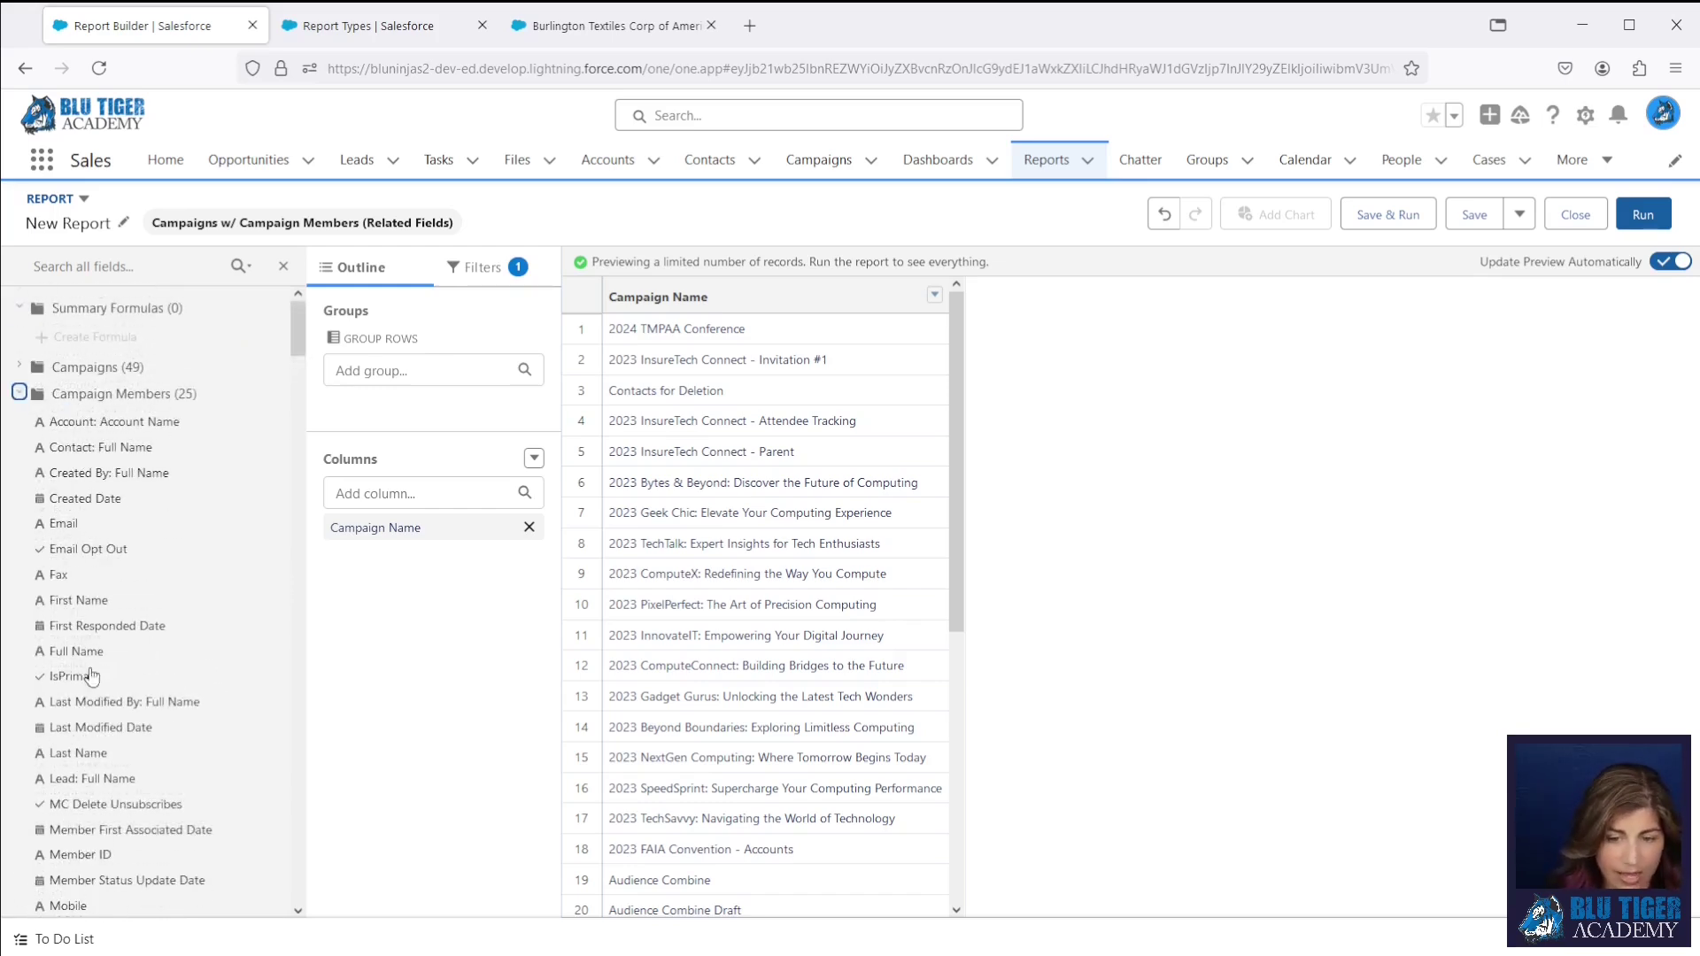
drag(91, 660, 358, 556)
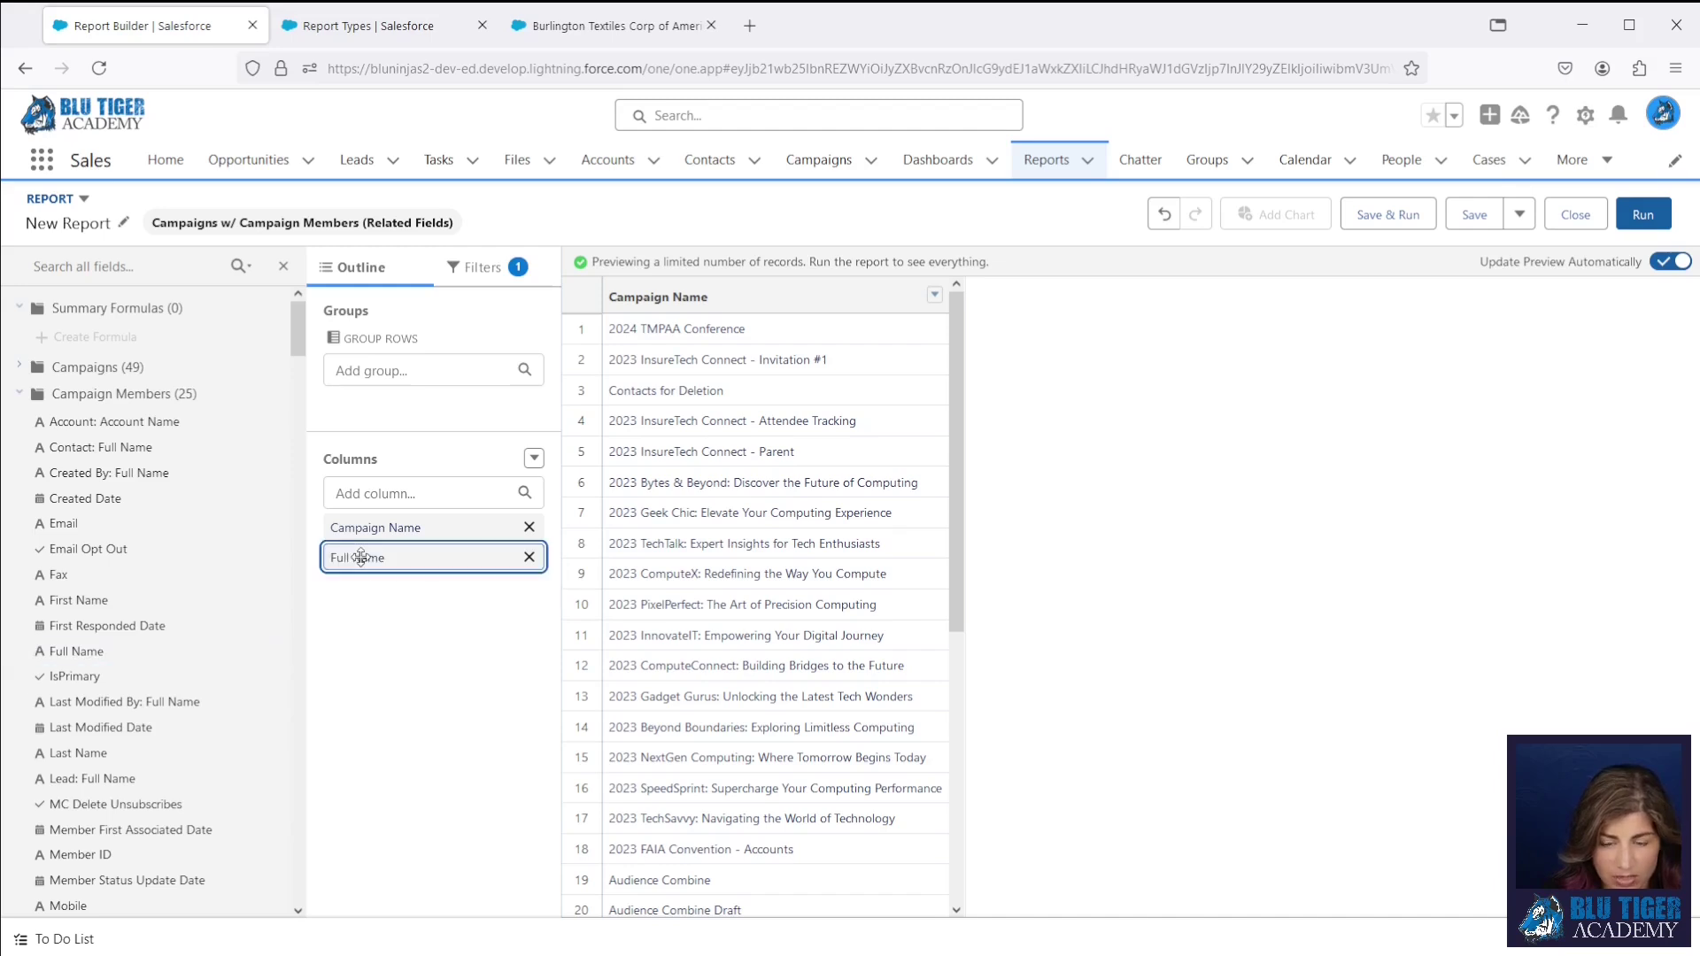
Step: Group rows by Contact: Account Name: Status, yielding Customer (3) and Active Prospect (17) groups
click(19, 365)
click(20, 391)
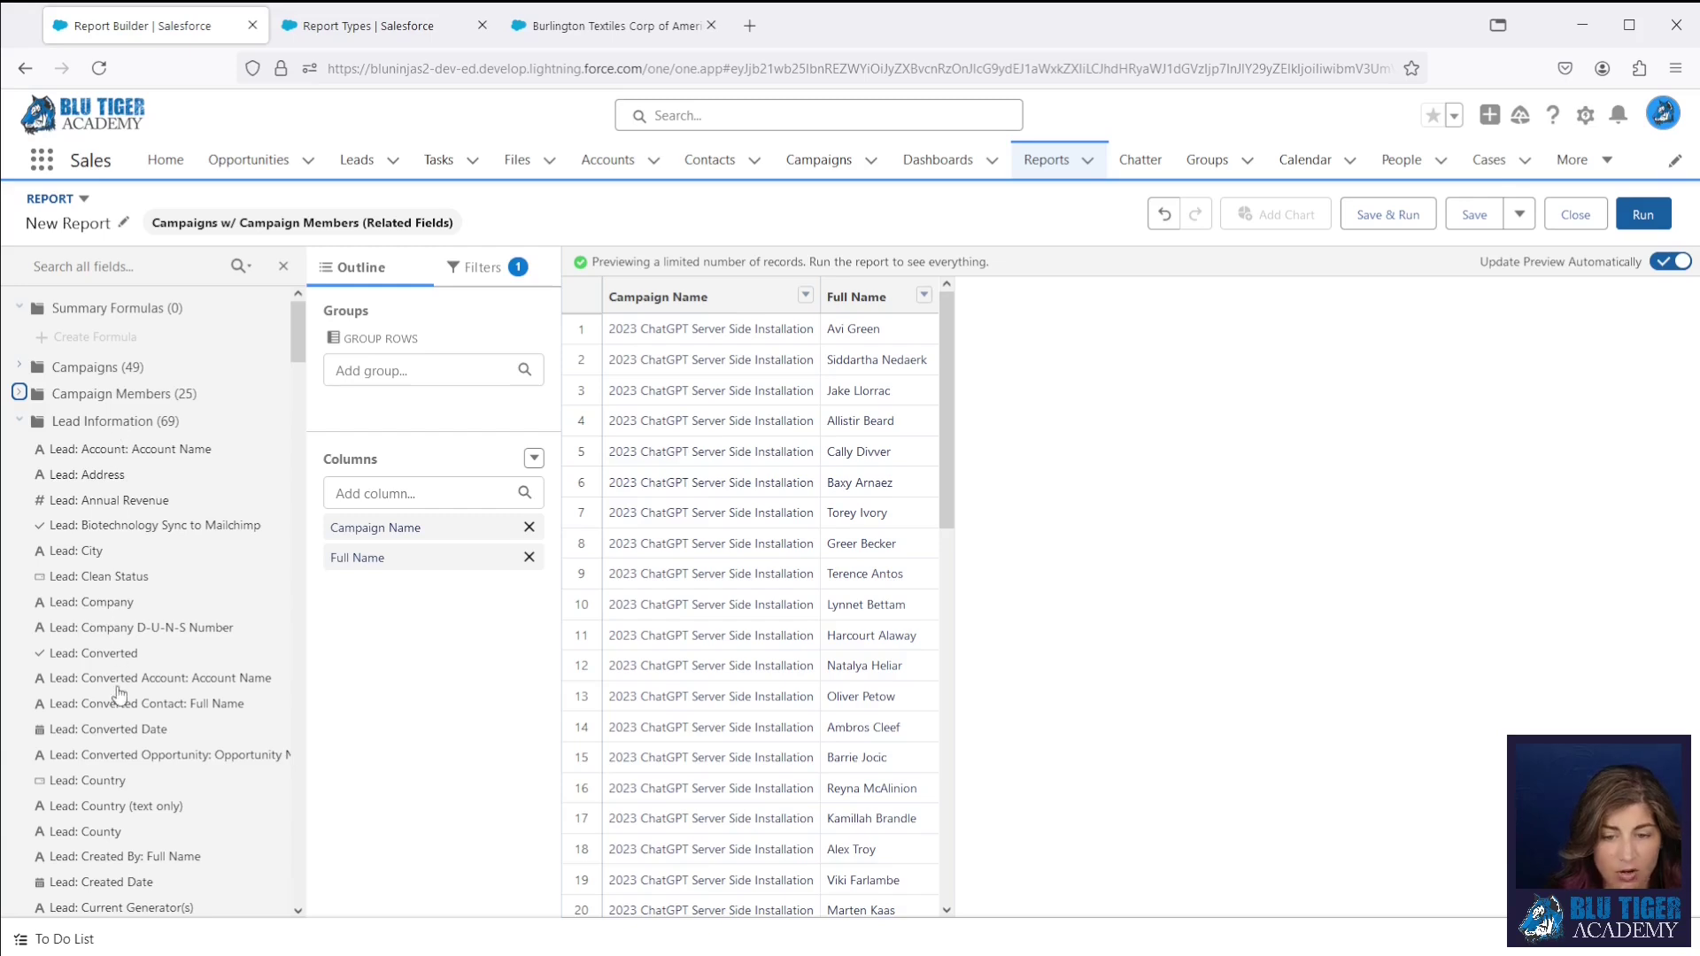
click(18, 419)
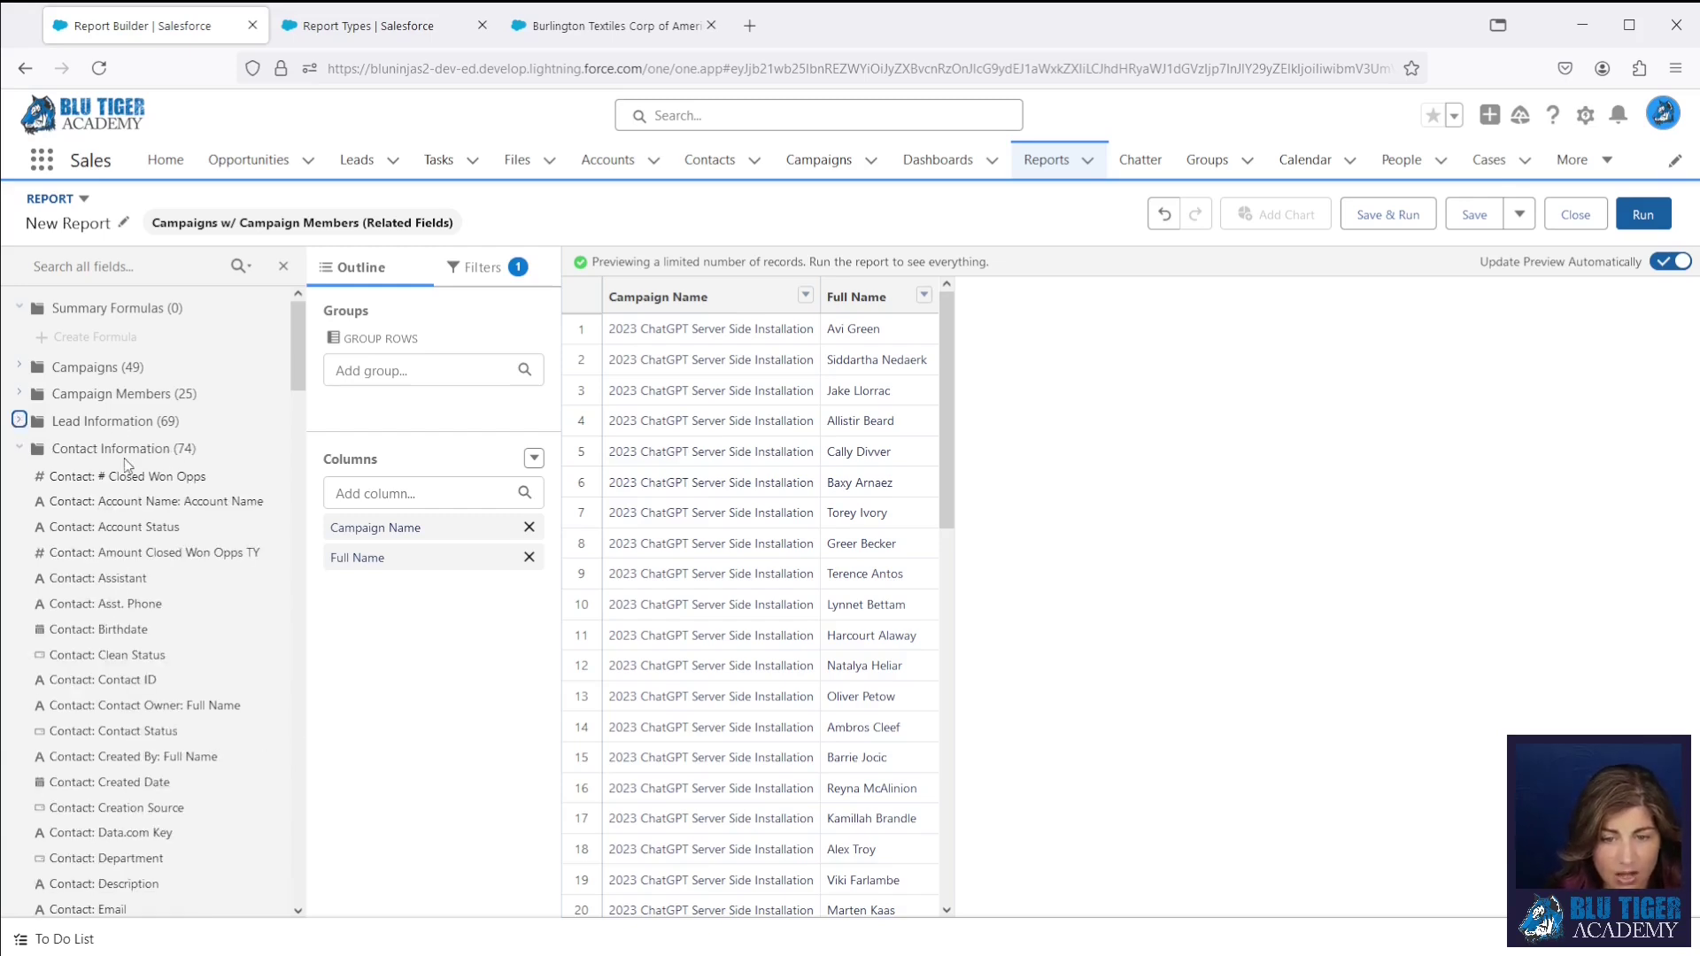
click(19, 448)
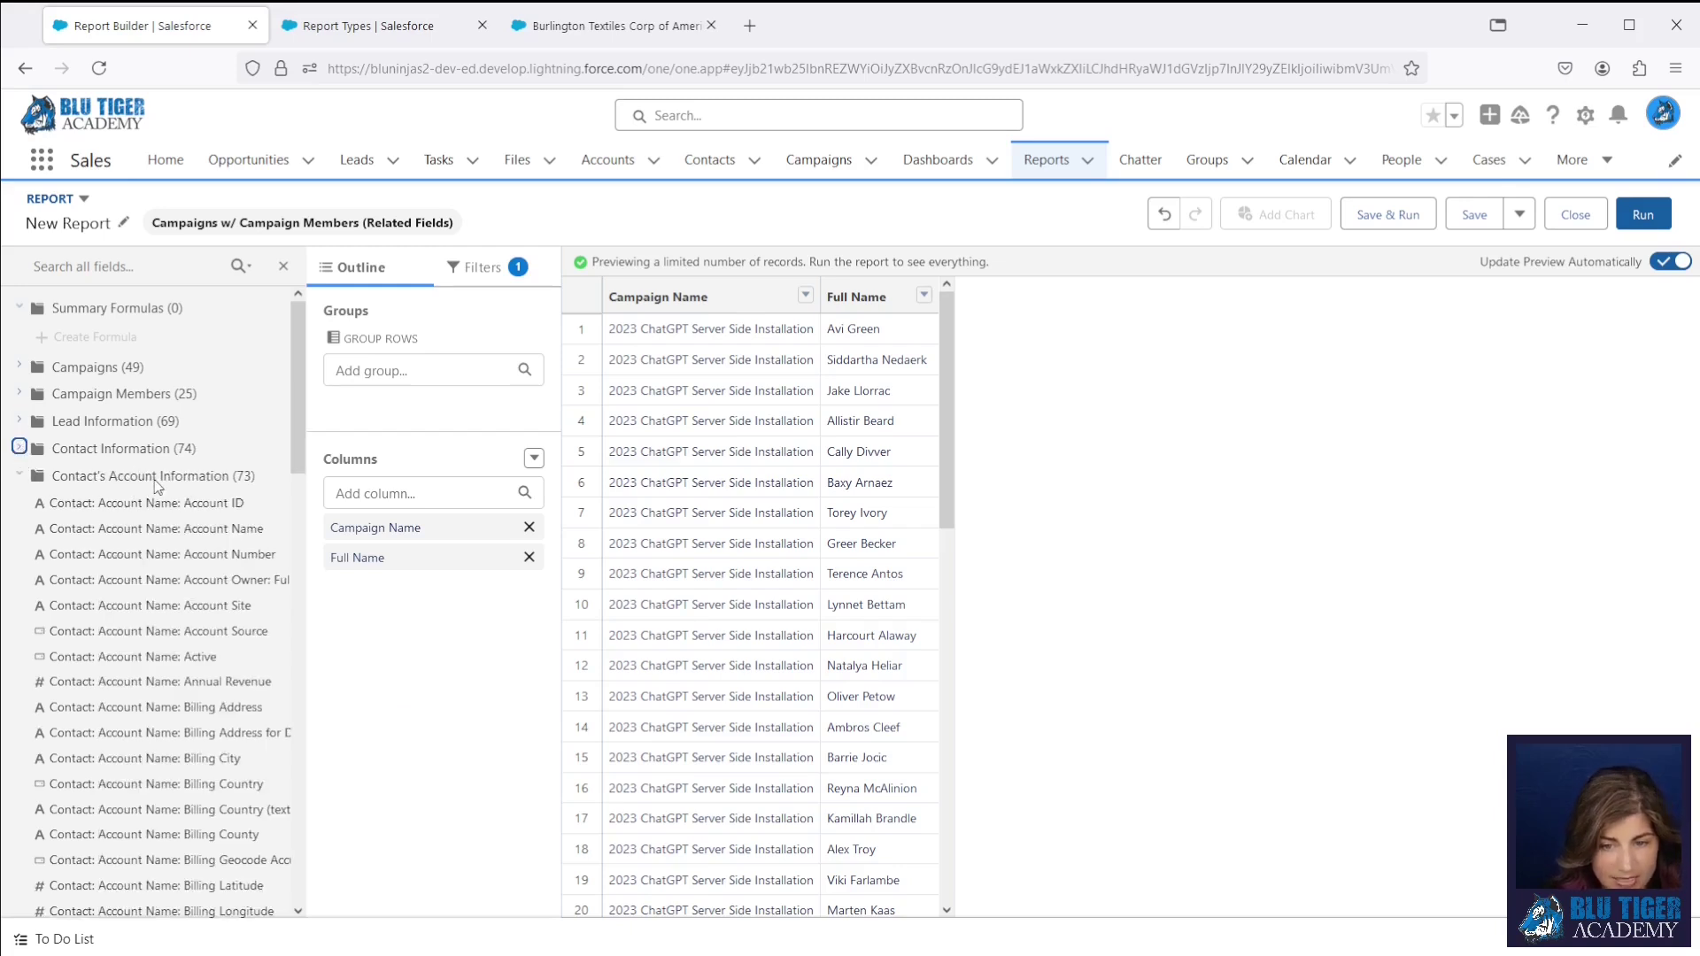
scroll(161, 678, down, 3)
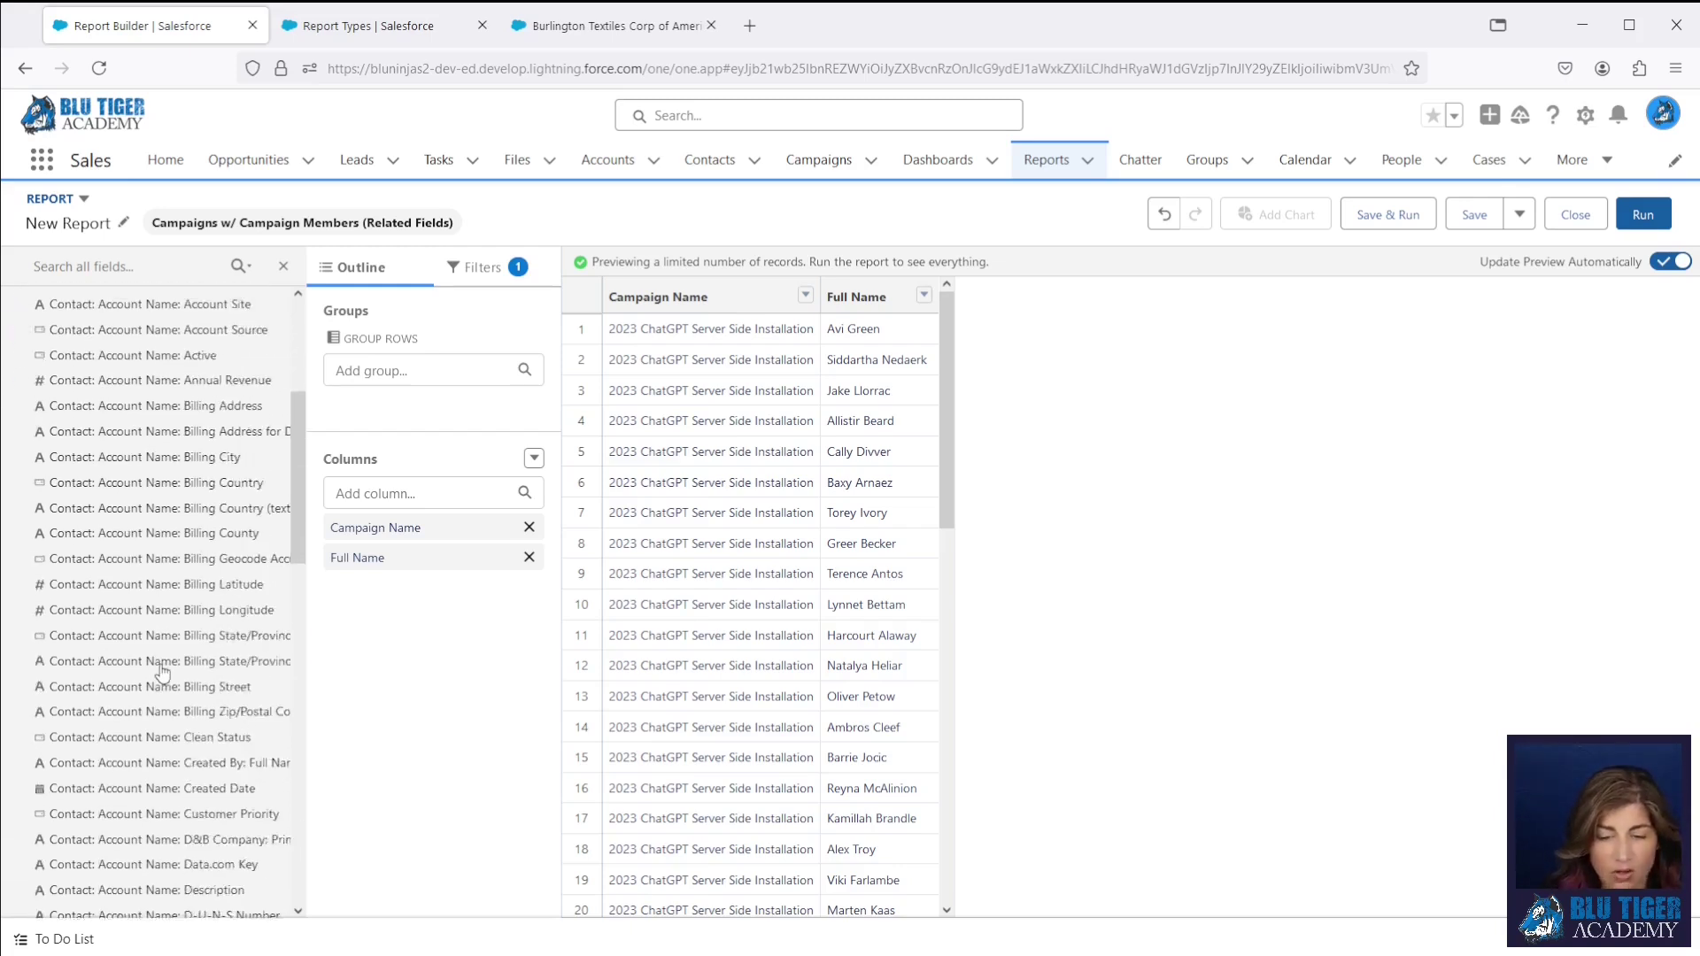
scroll(161, 675, down, 6)
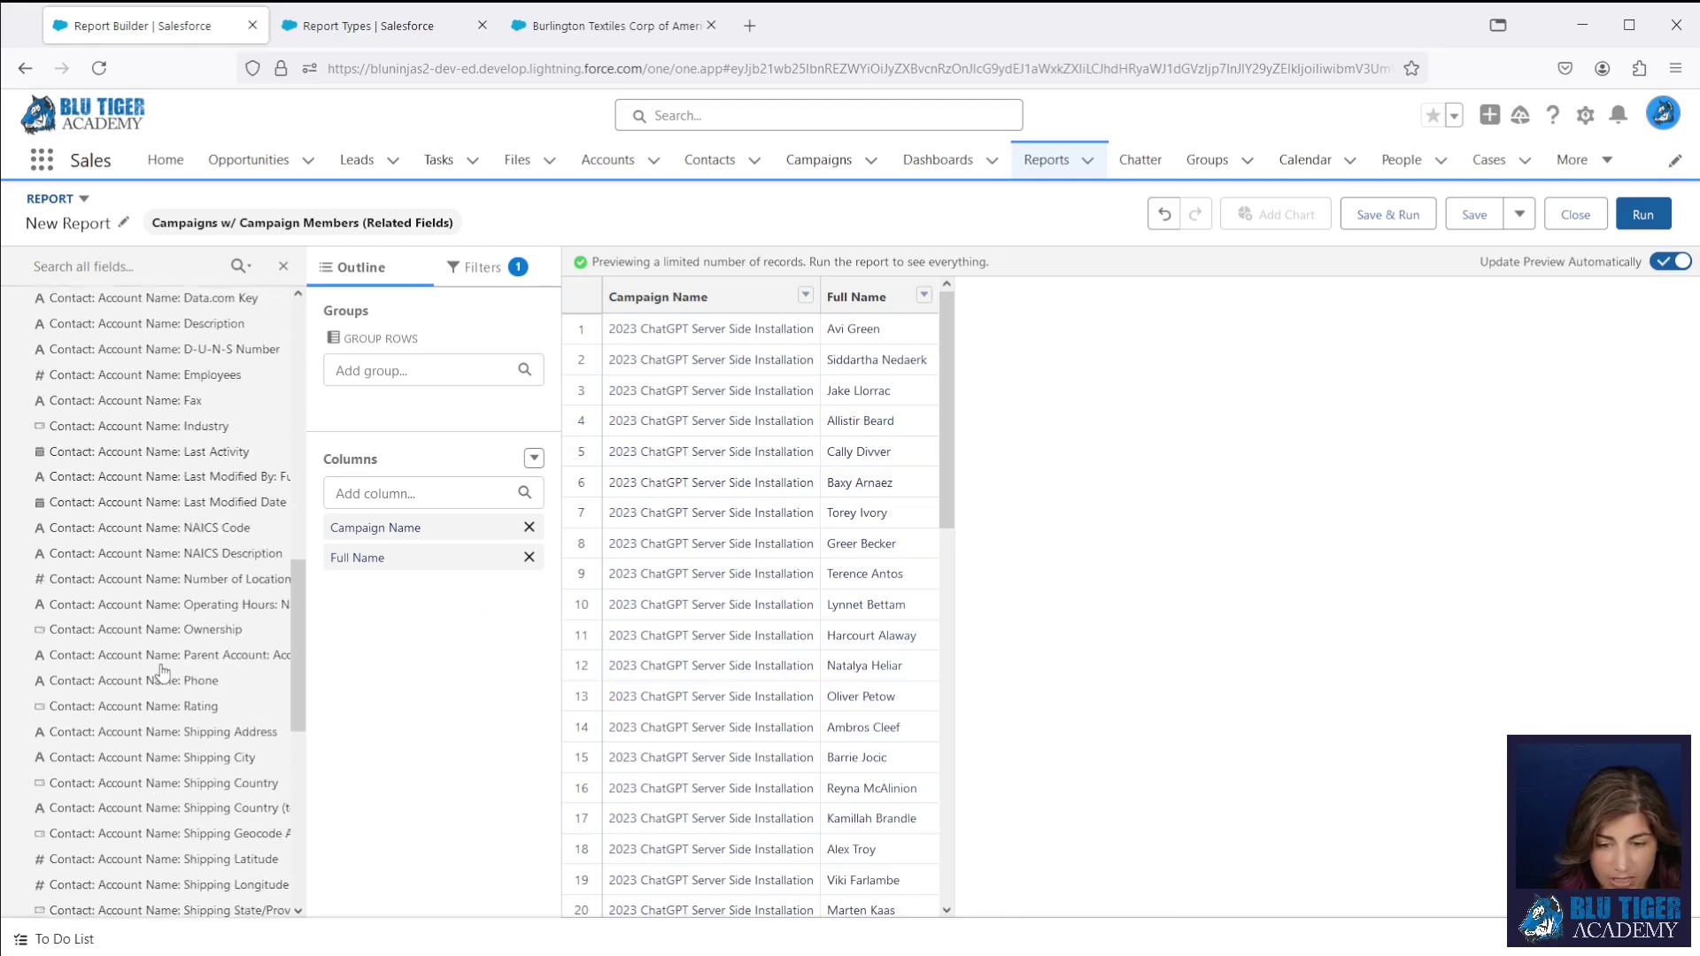
scroll(161, 674, down, 4)
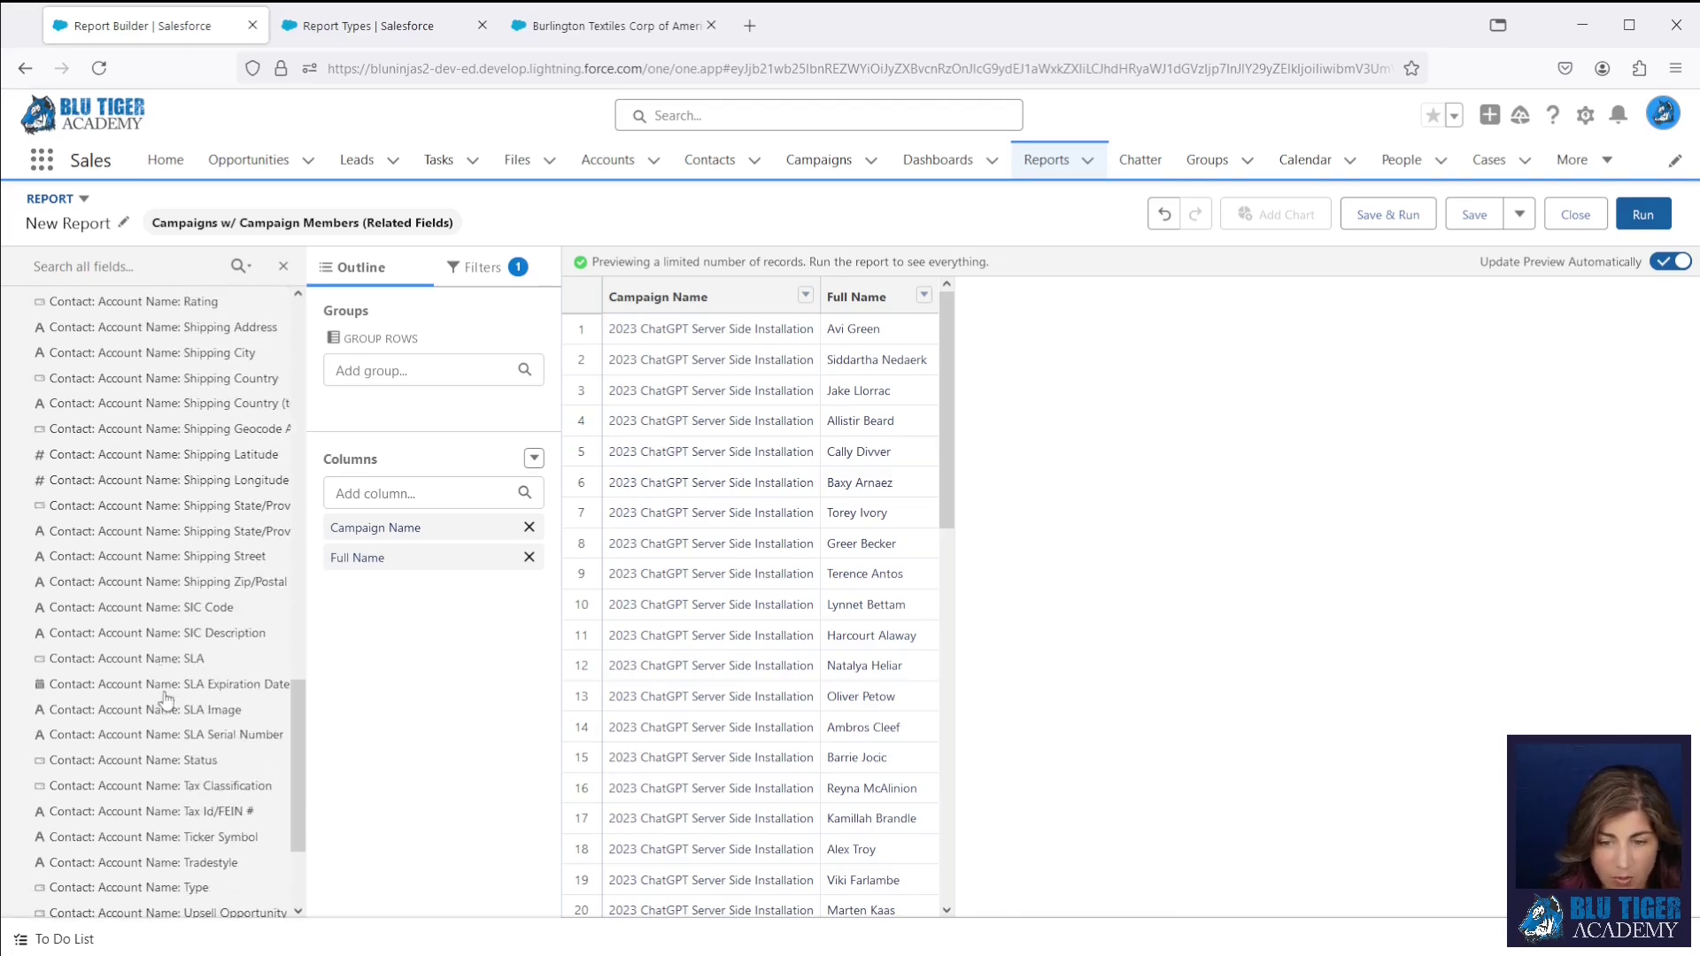
drag(165, 765, 415, 403)
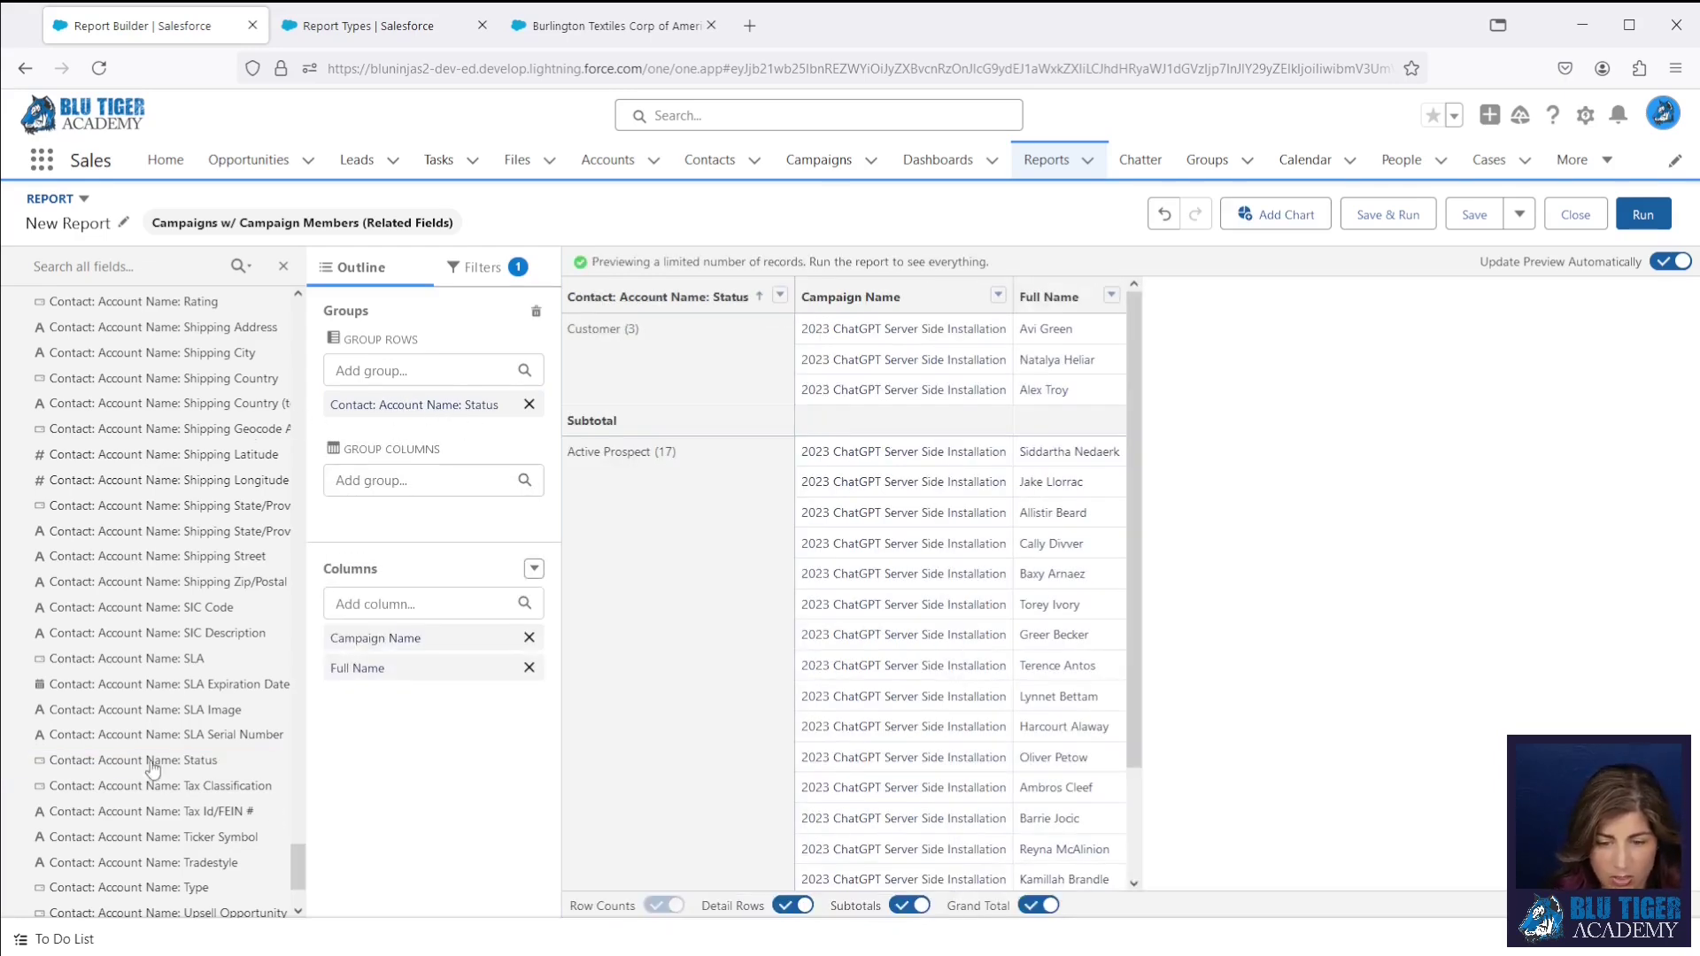
Step: Review the grouped report preview, then switch to the Report Types setup browser tab
scroll(159, 566, down, 10)
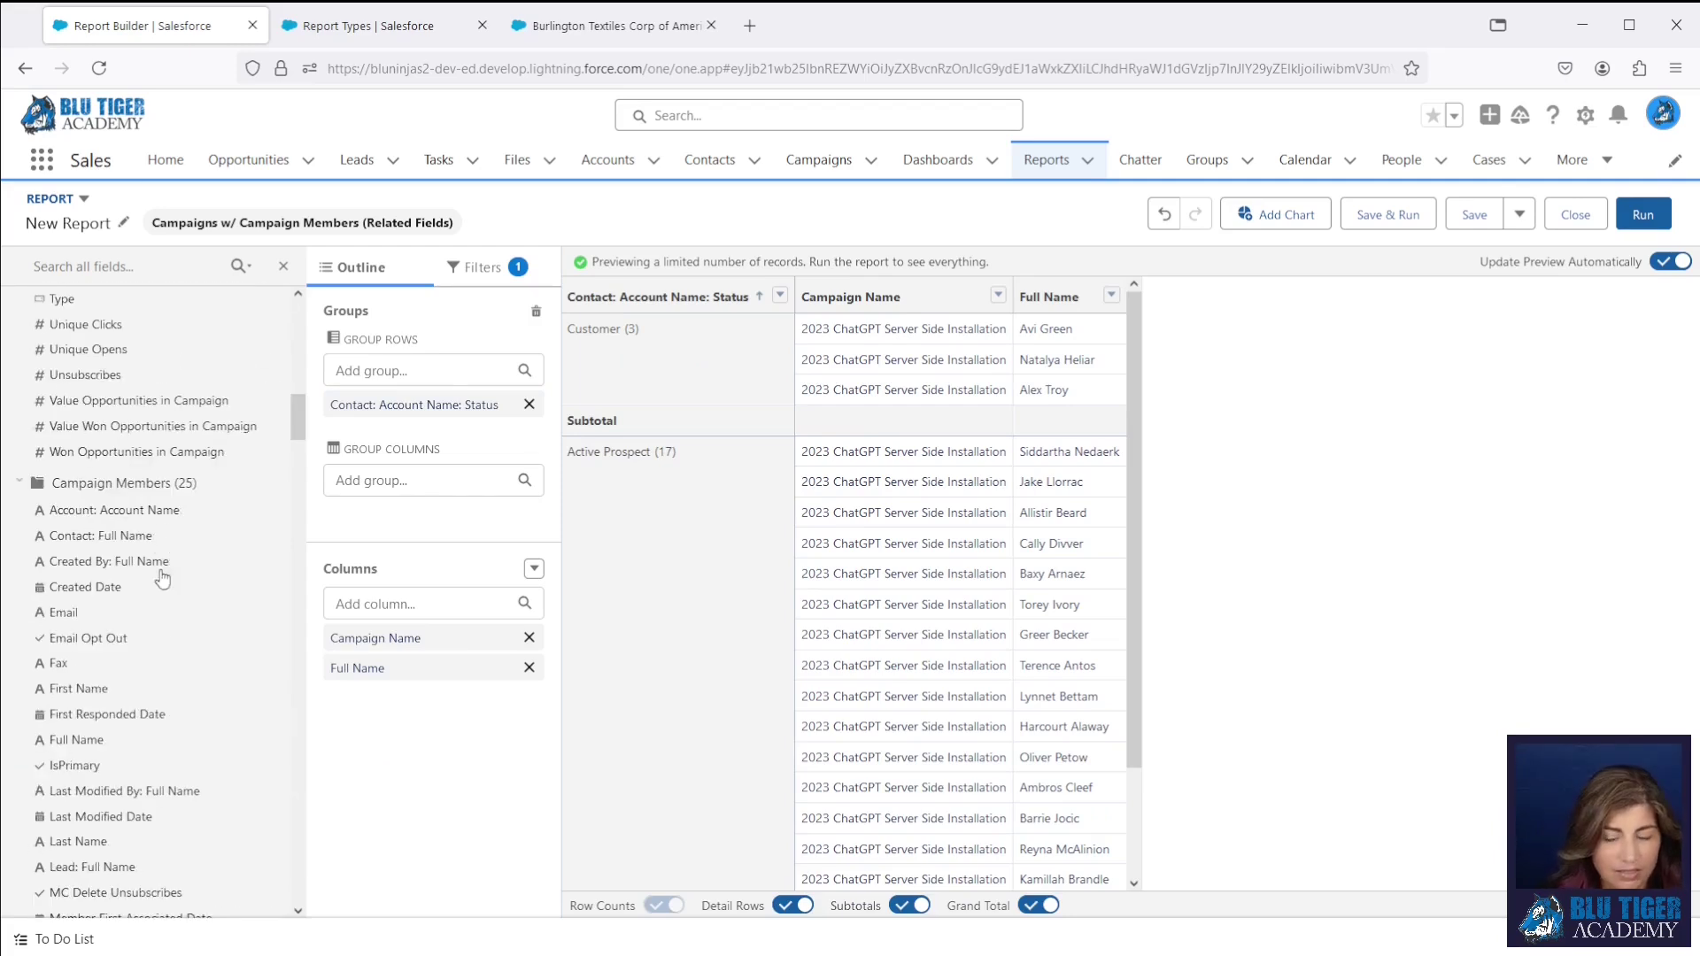
scroll(163, 644, down, 5)
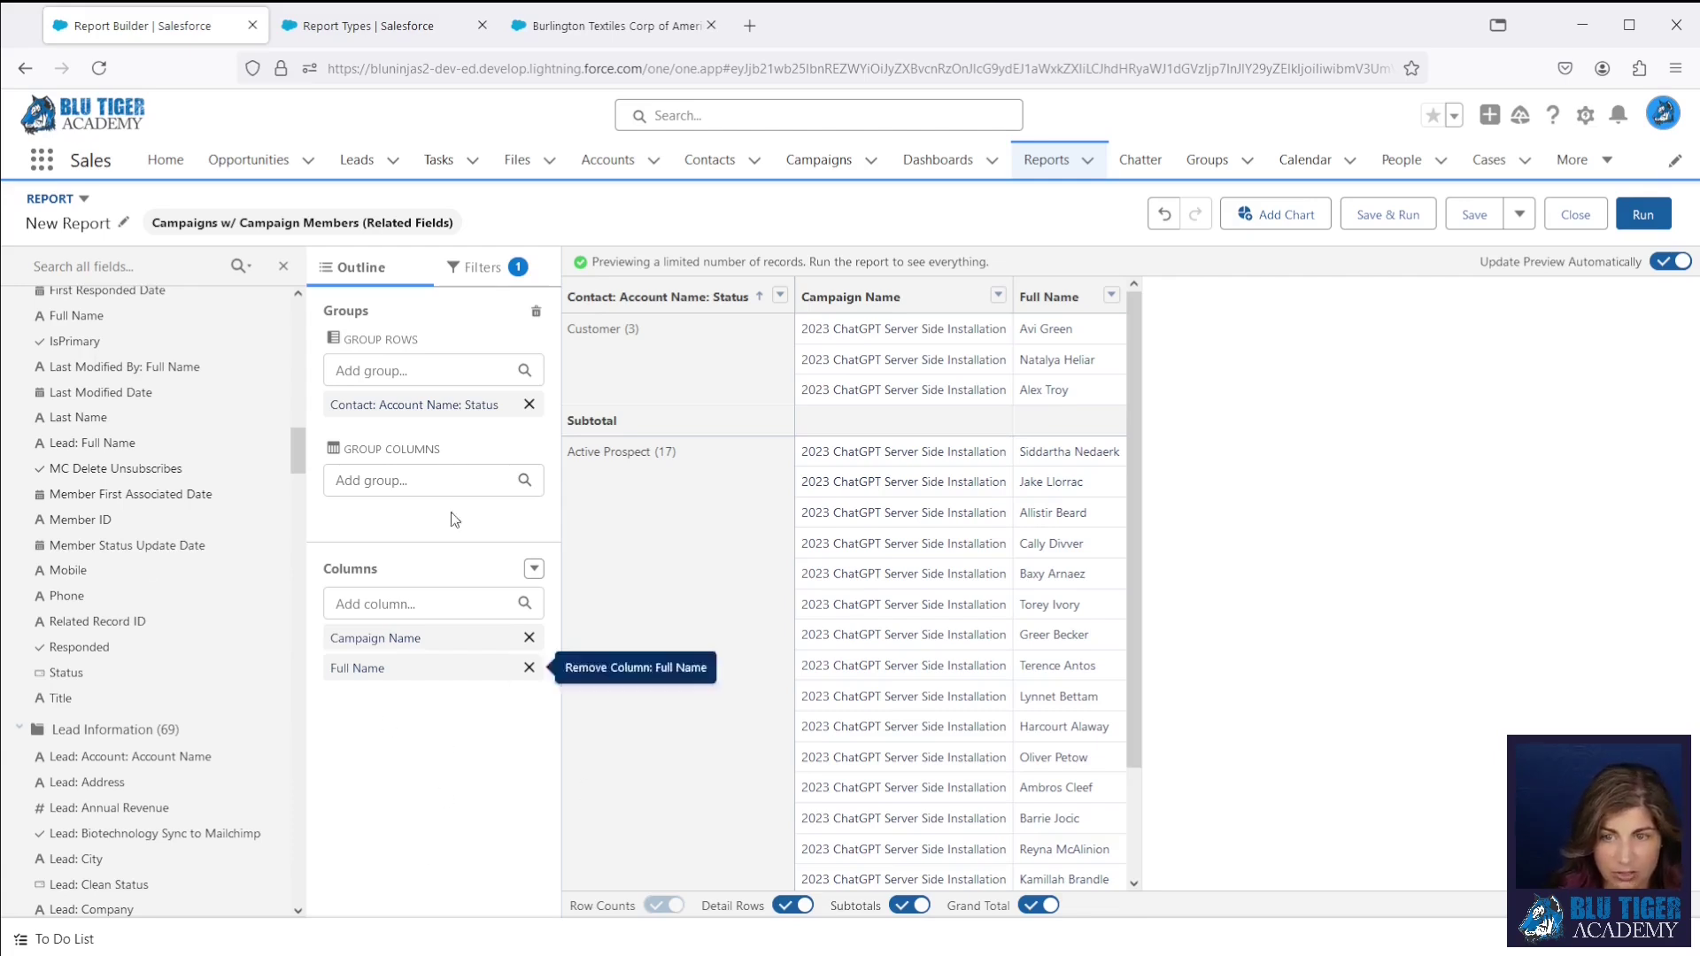
click(353, 33)
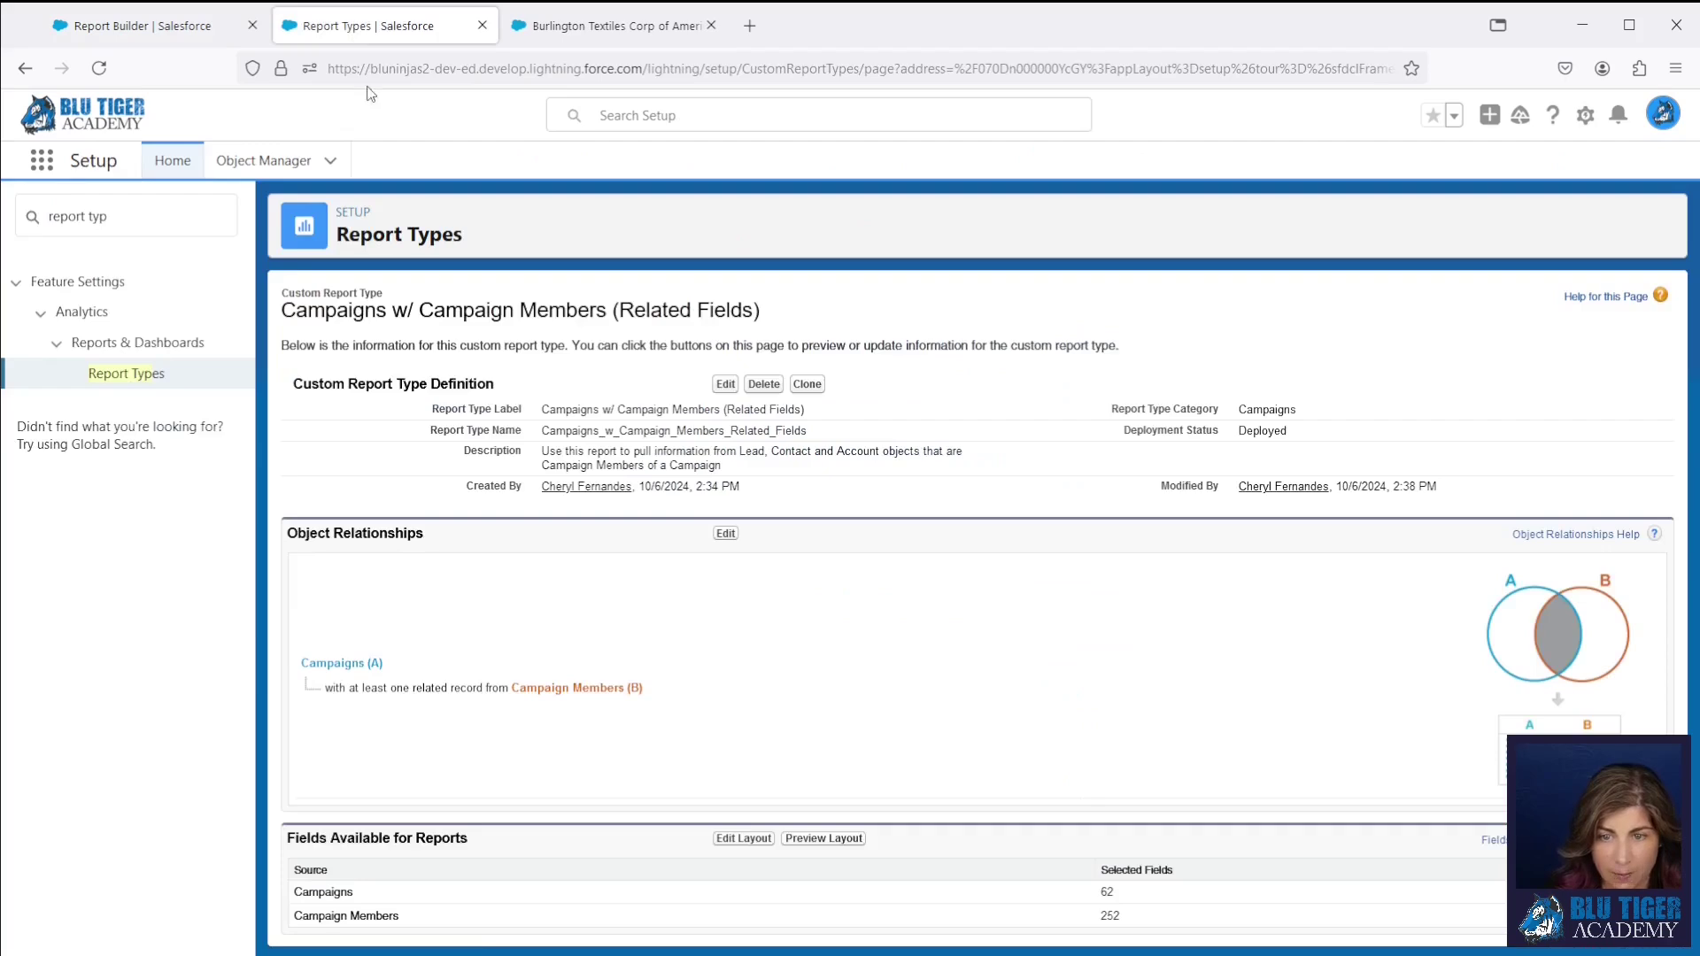
Step: Open the Campaign Member object's Fields & Relationships in Object Manager
click(266, 161)
click(1346, 218)
text(campaign)
click(108, 405)
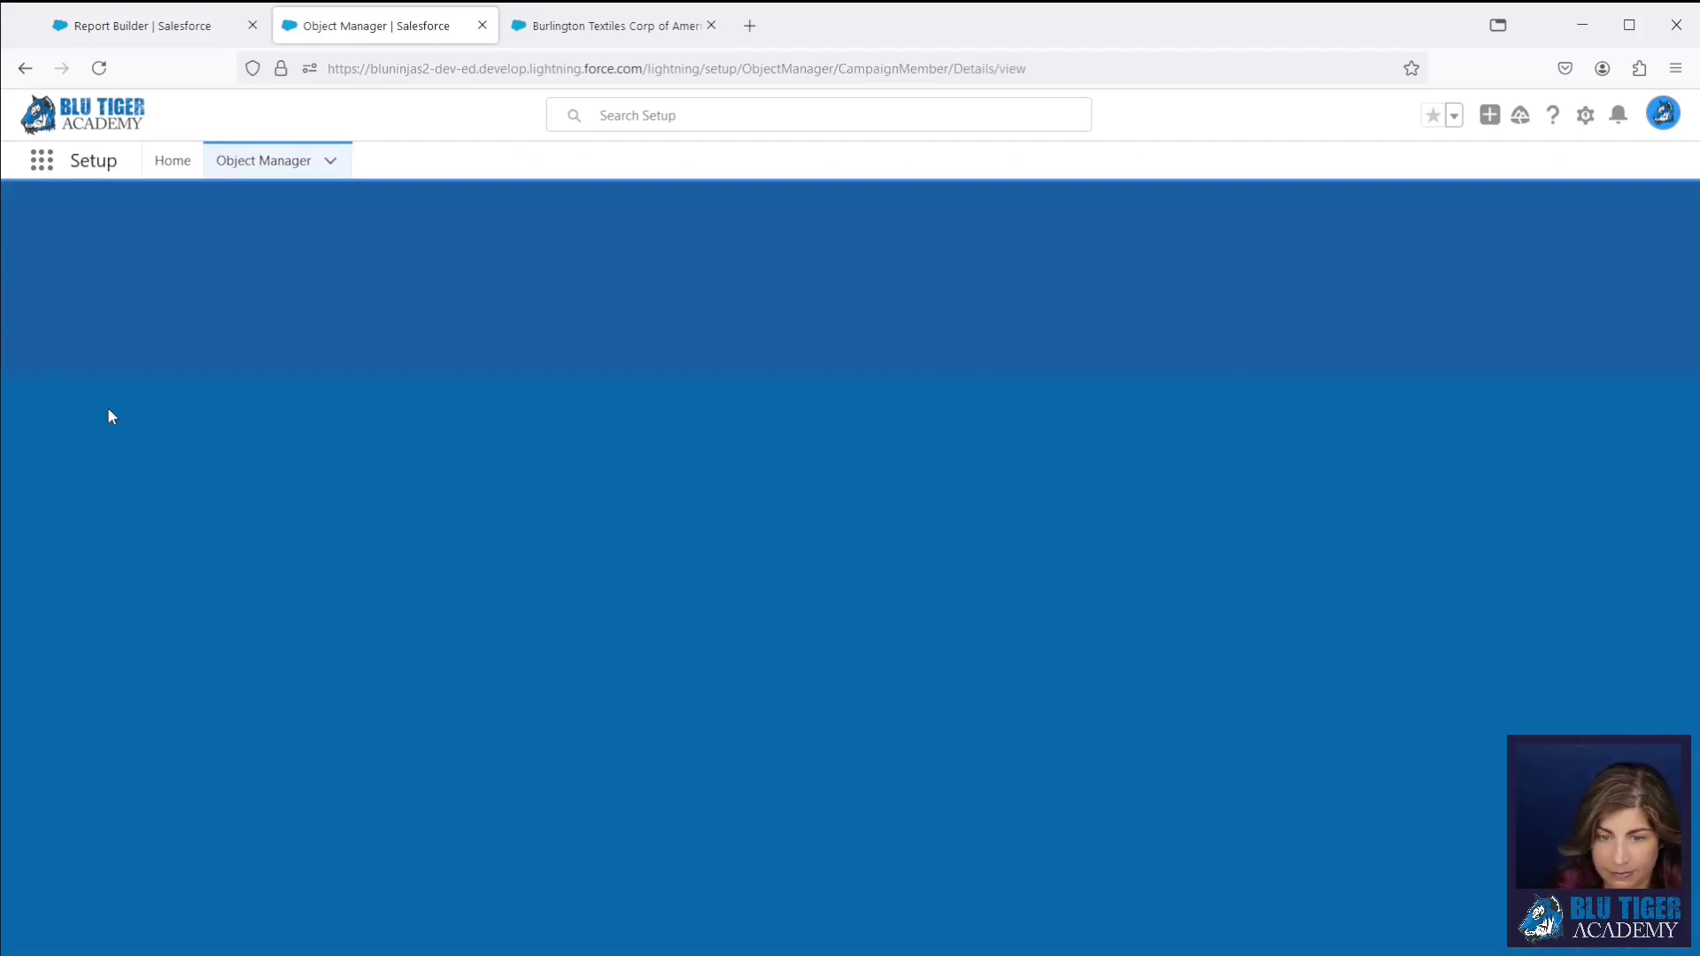
click(115, 341)
Step: Start a new Text formula field labelled 'Member Type' on Campaign Member
click(1379, 296)
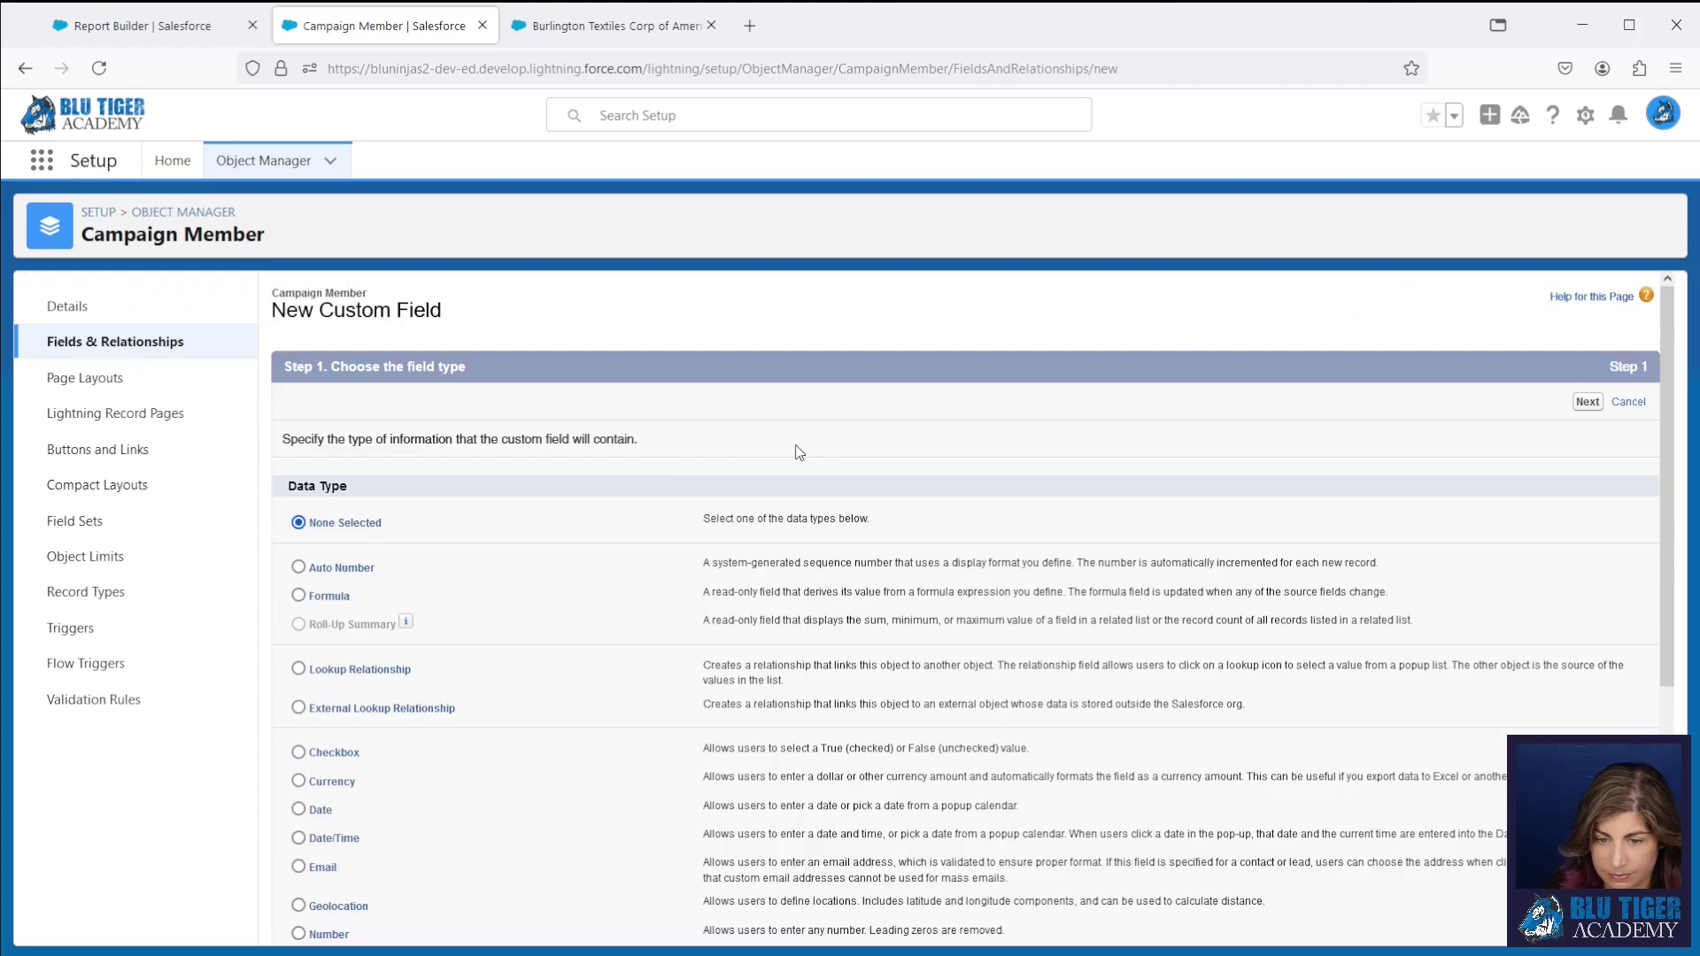
click(310, 592)
click(1585, 403)
text(Member Type)
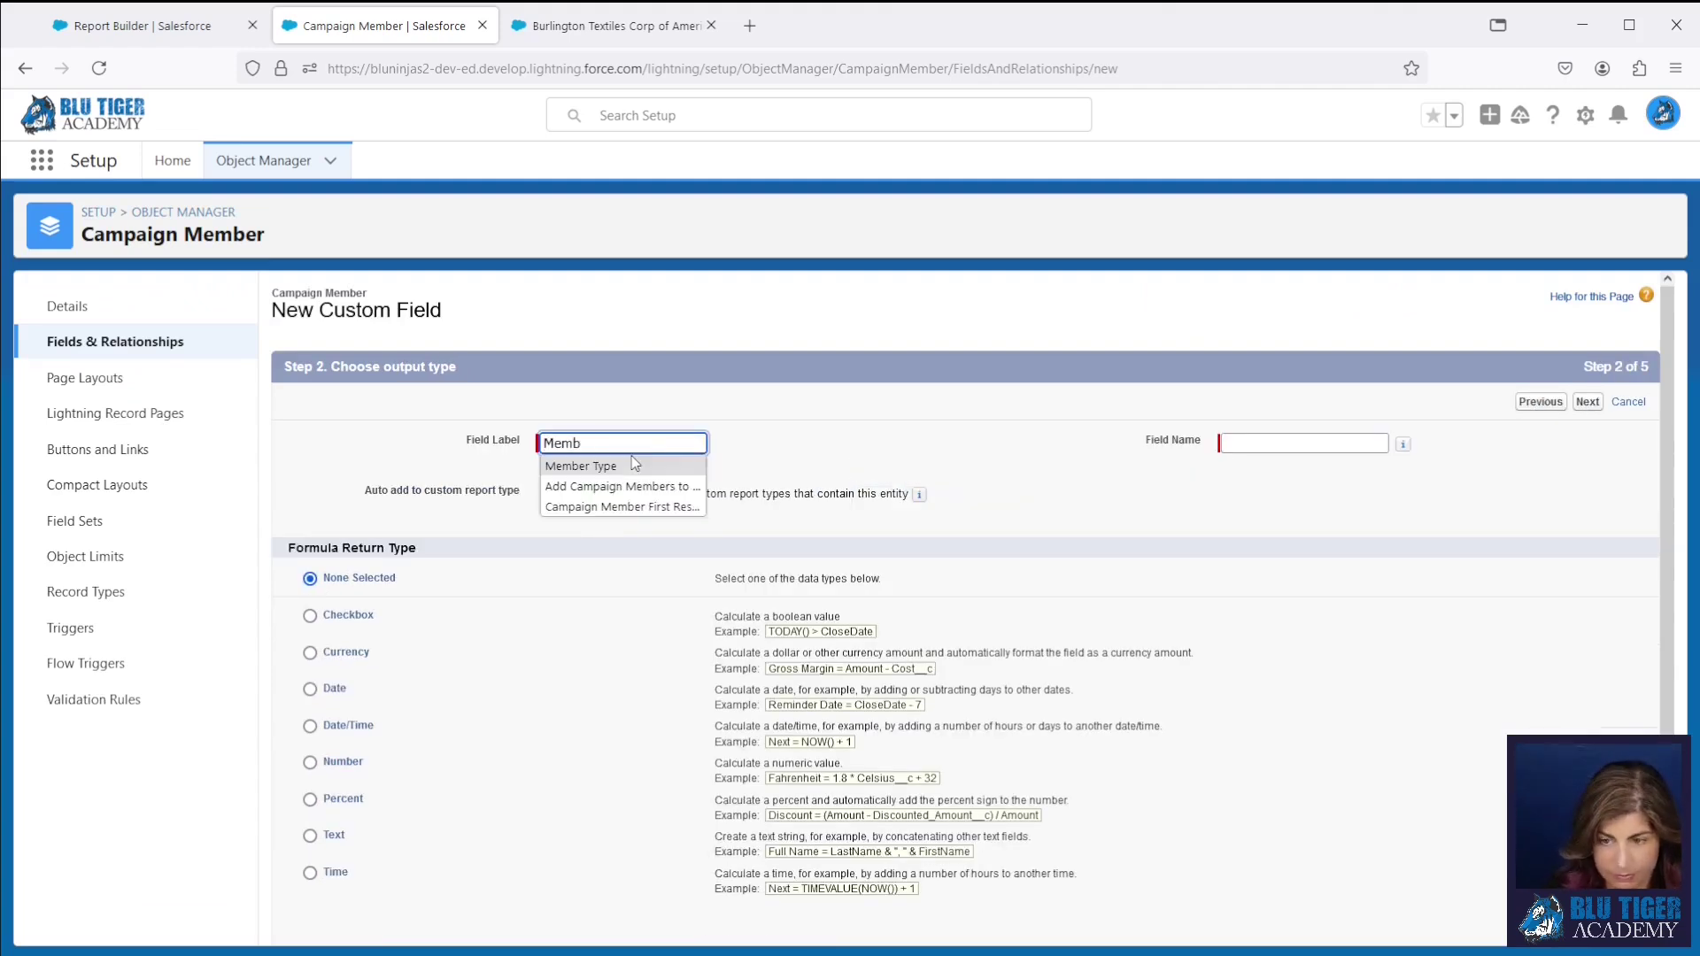
key(Tab)
click(310, 835)
click(1595, 405)
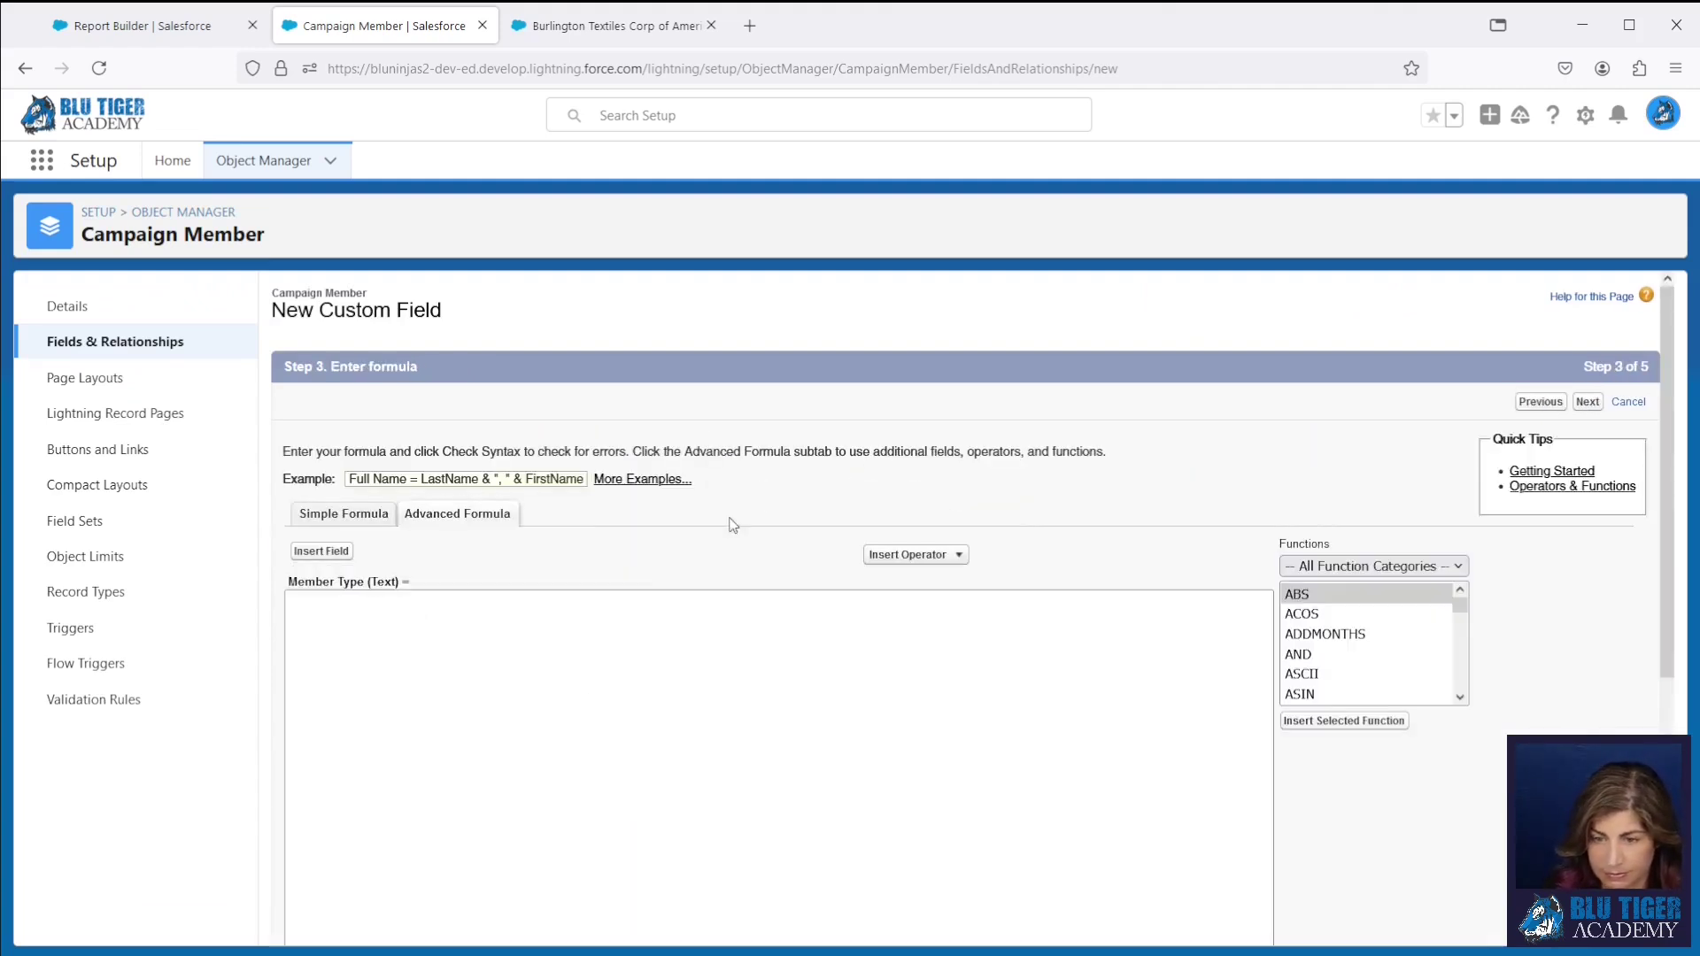
Step: Insert the Contact ID field and begin the formula IF(ISBLANK(ContactId)
click(320, 551)
scroll(1003, 605, down, 3)
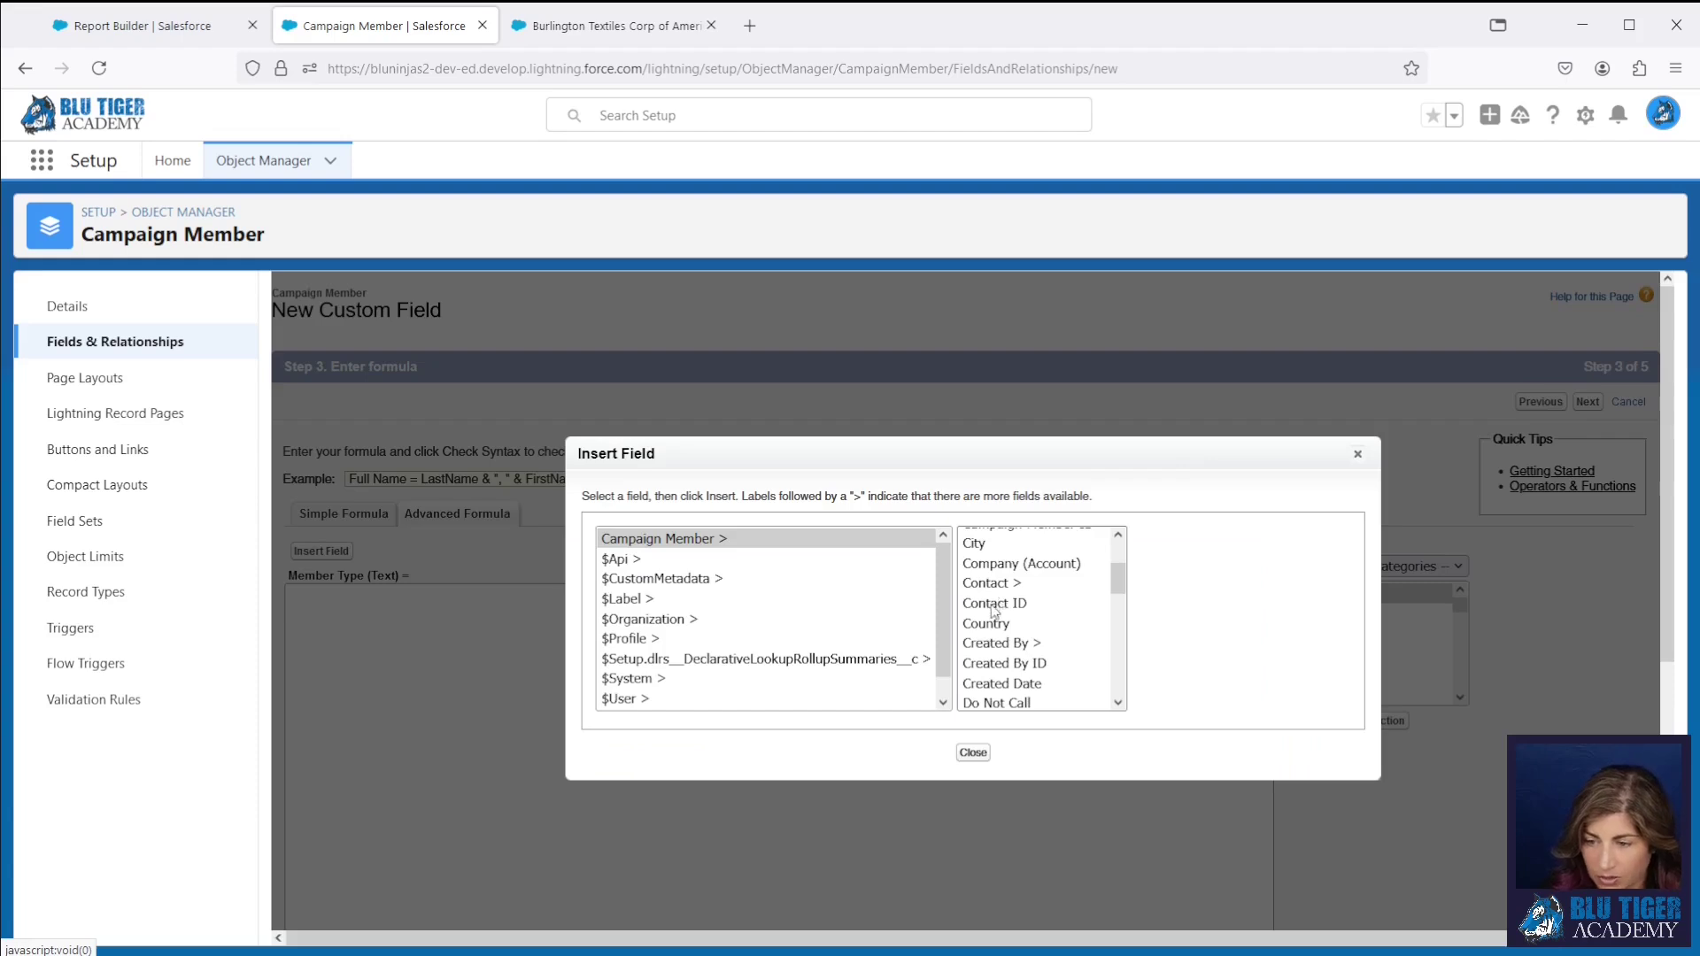
click(993, 609)
click(1186, 660)
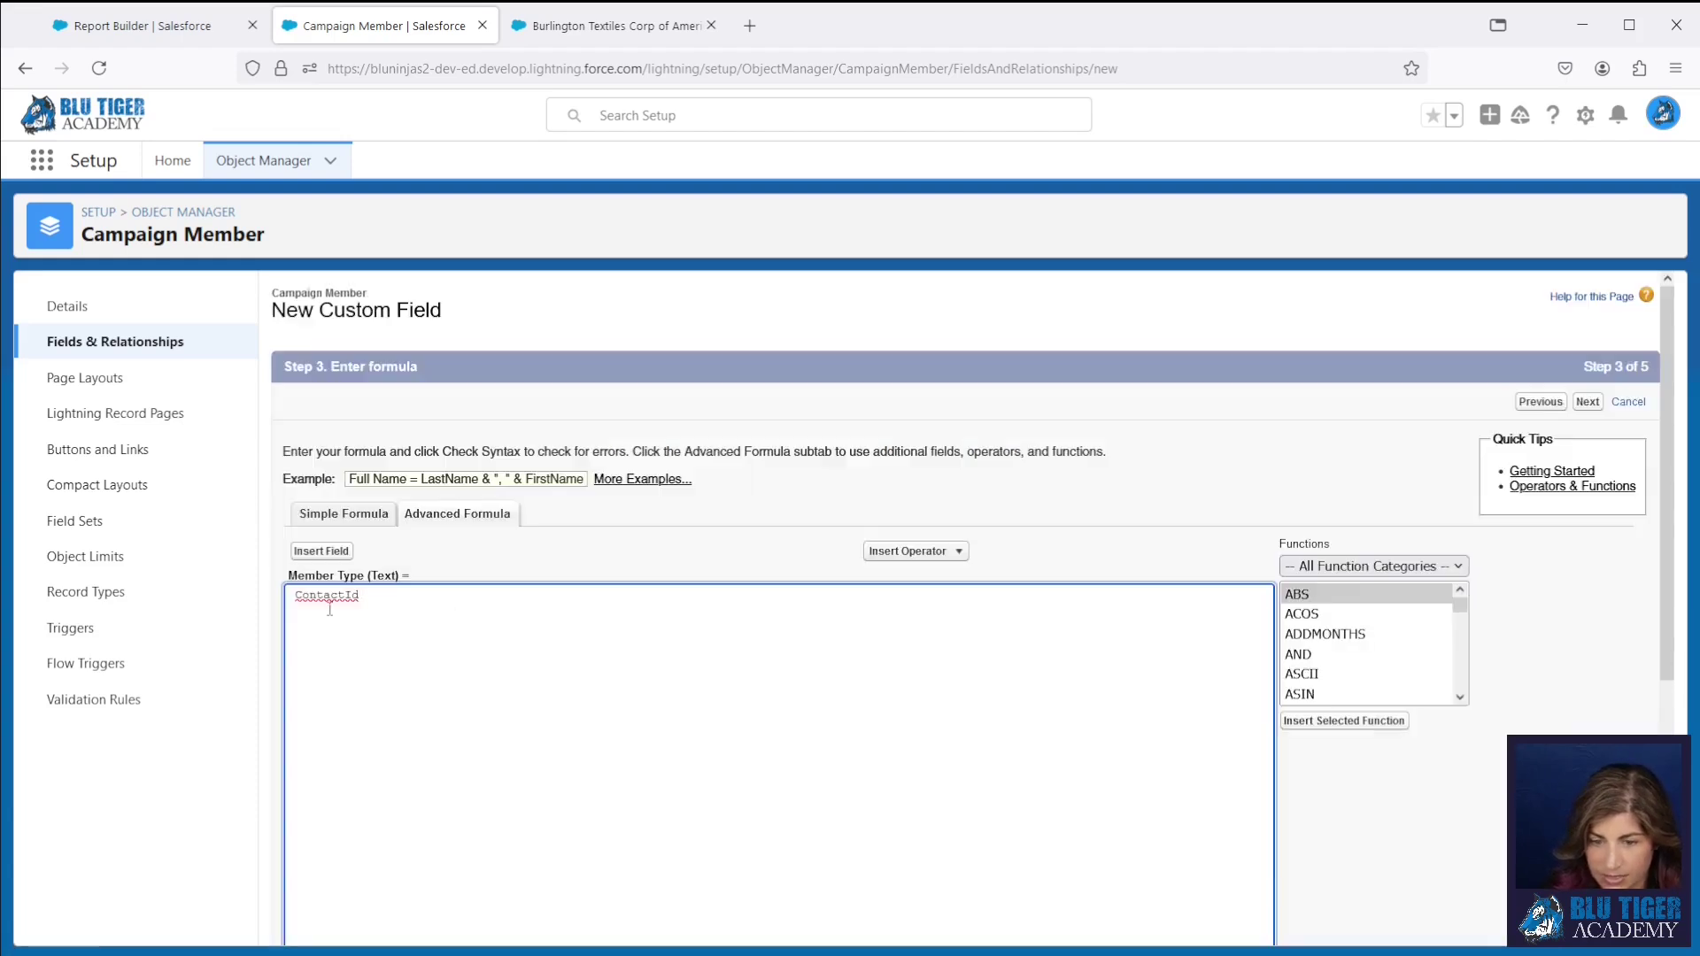
text(IF(ISBLANK)
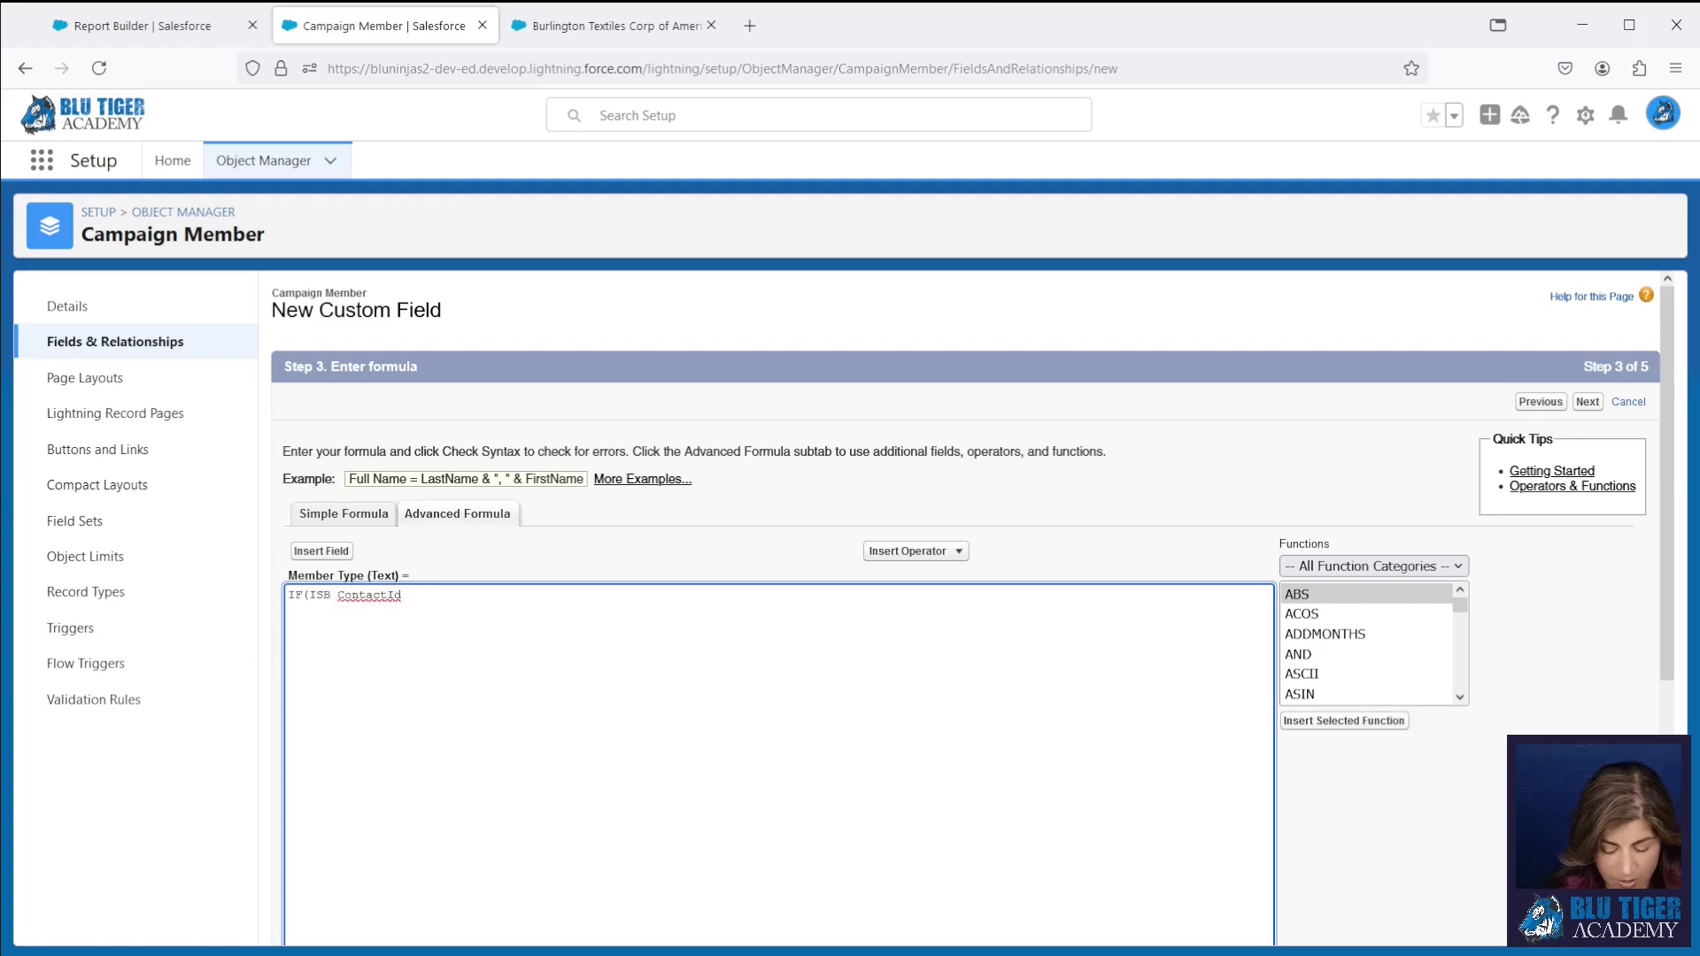
text(()
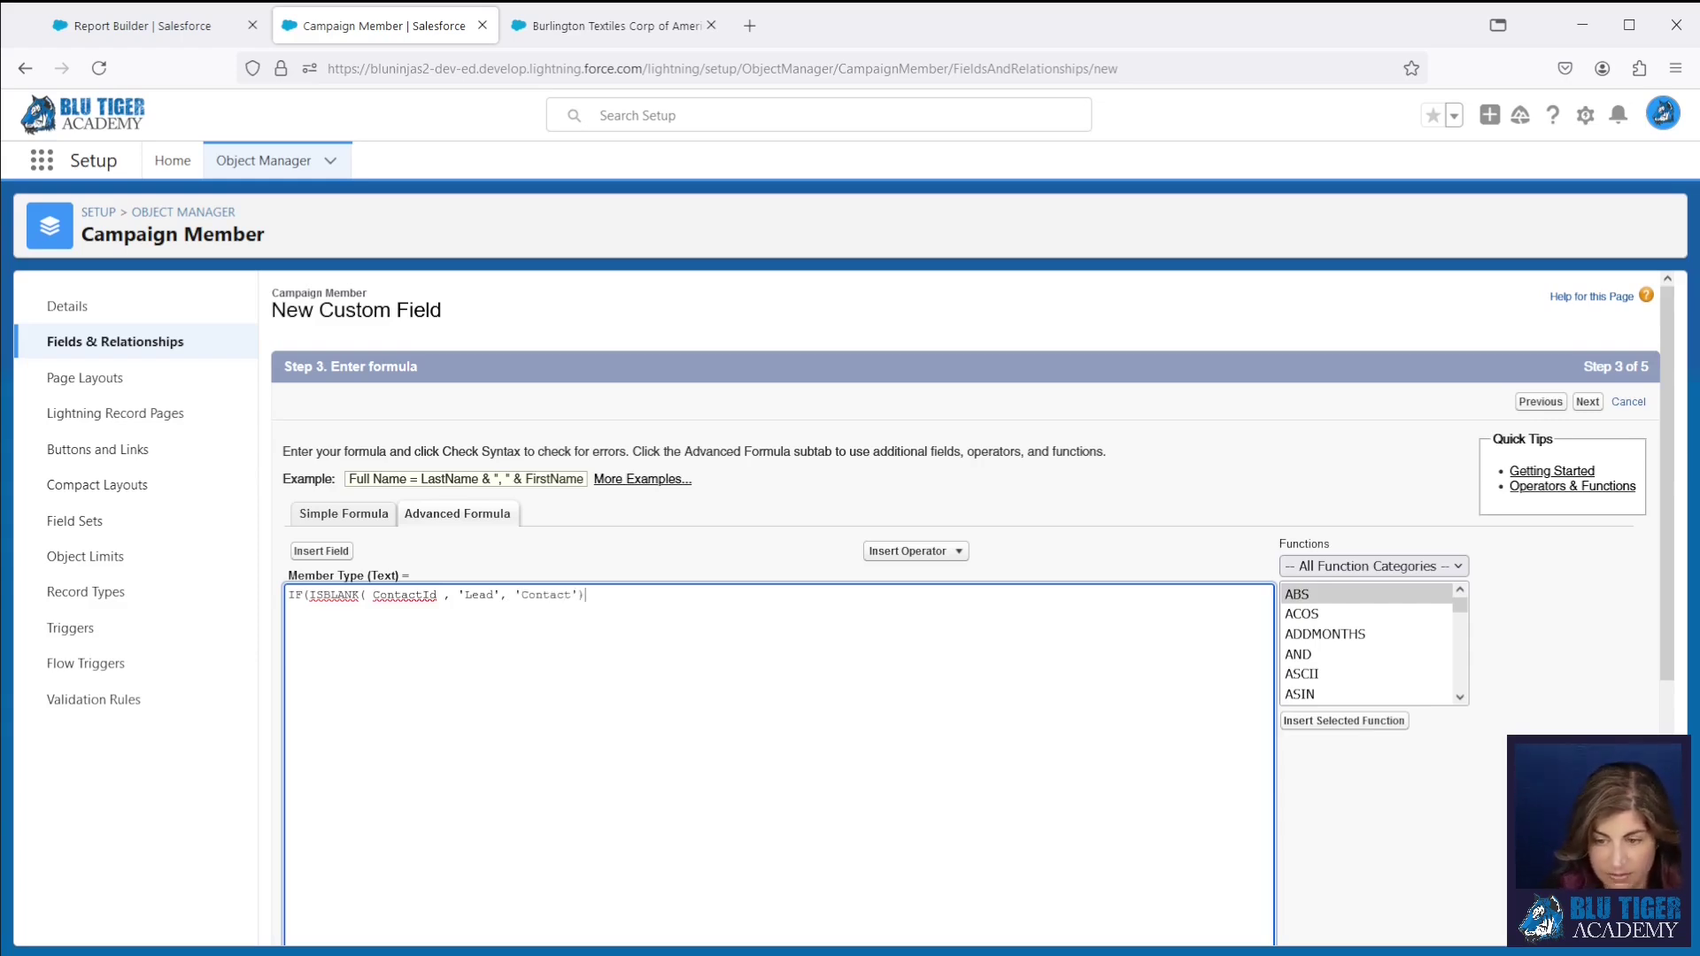
Step: Add the field's help text, check syntax, and add the missing closing parenthesis to the formula
scroll(633, 706, down, 5)
click(634, 735)
text(This field is used to show the Member Type in custom report types.)
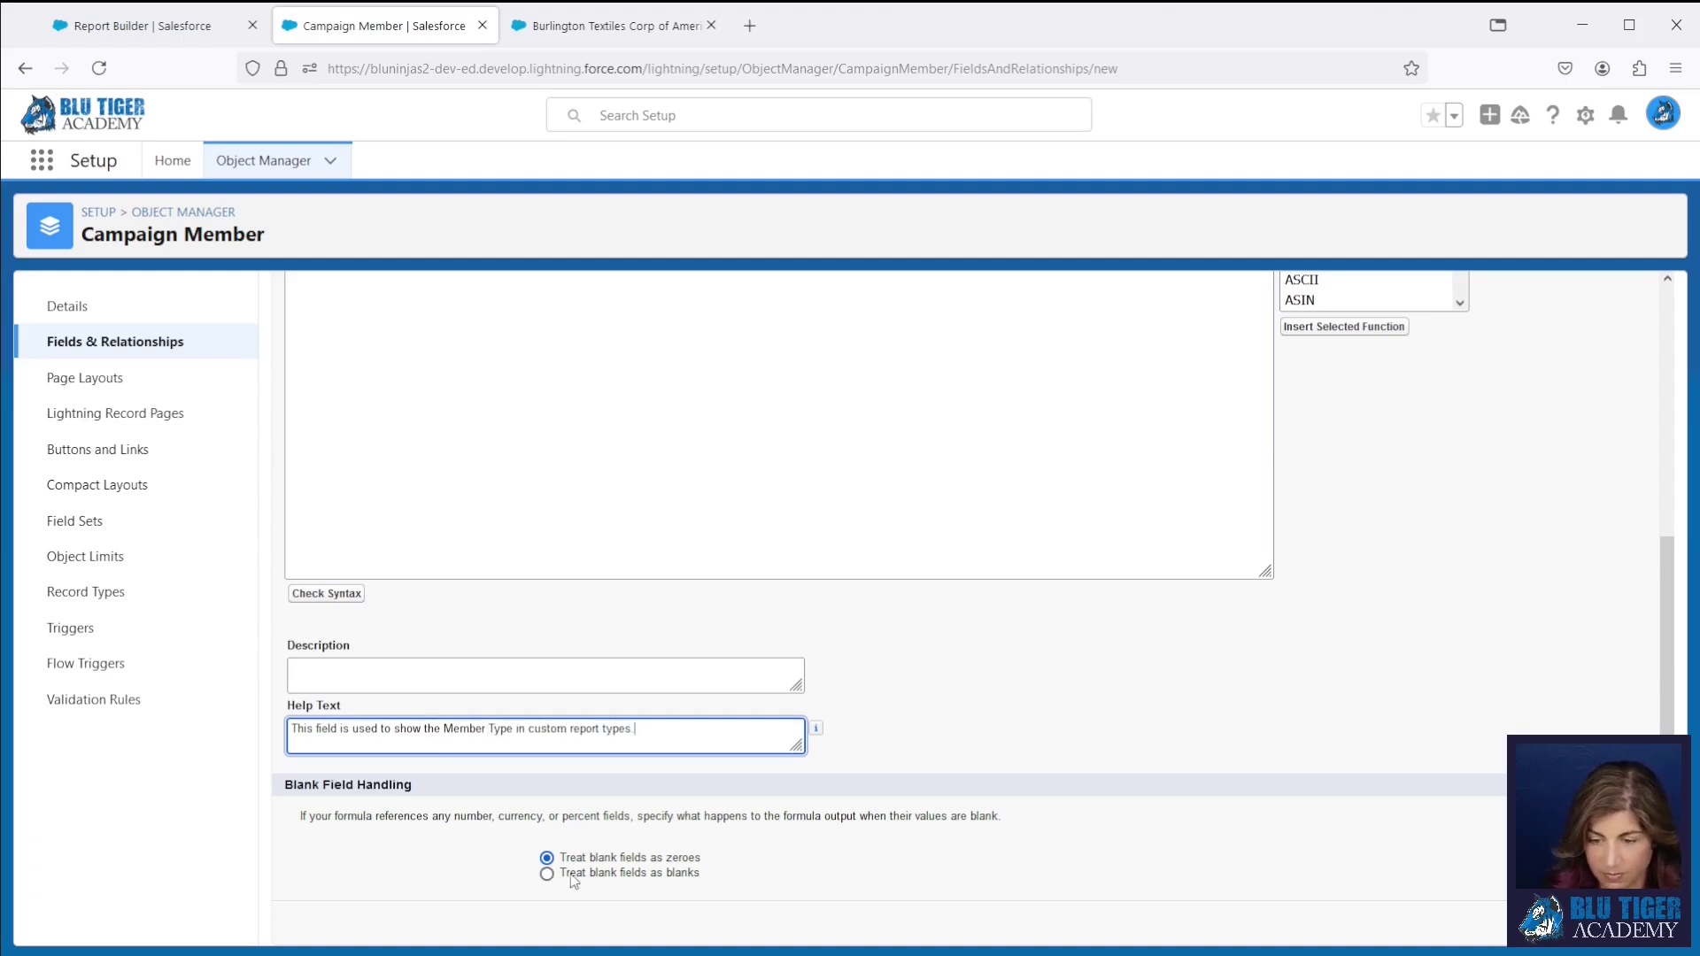
click(546, 873)
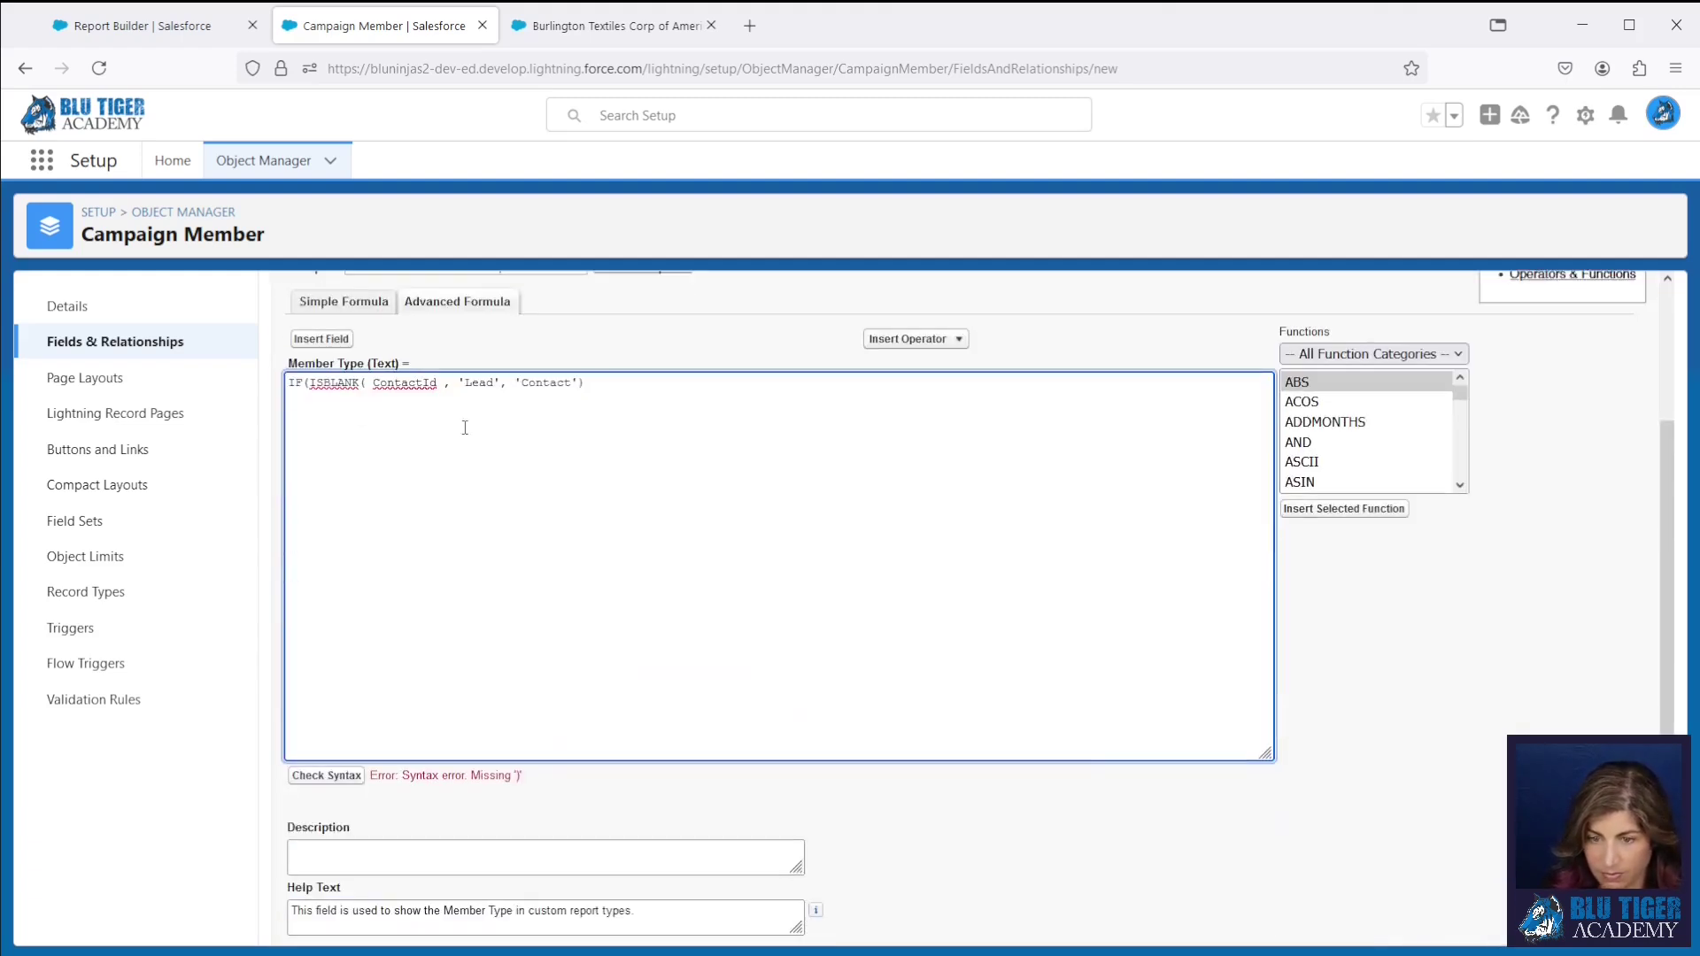
click(442, 382)
text())
scroll(779, 566, down, 5)
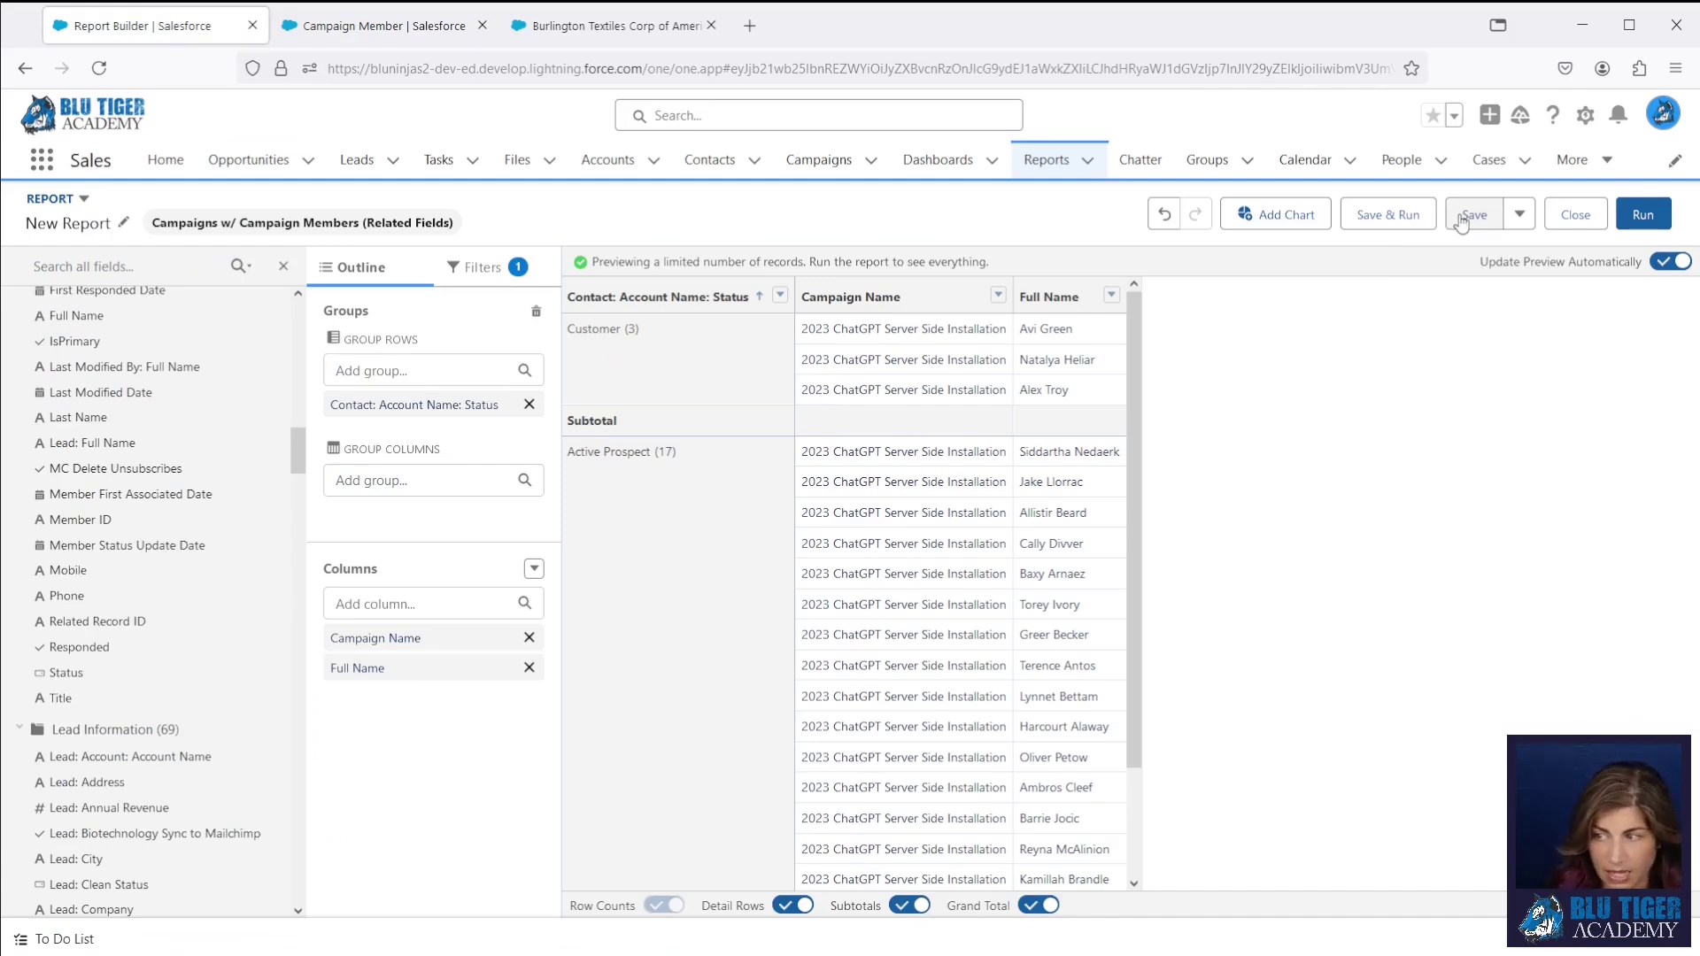
Step: Save the report as 'Campaigns with Campaign Members (Custom)'
click(1461, 219)
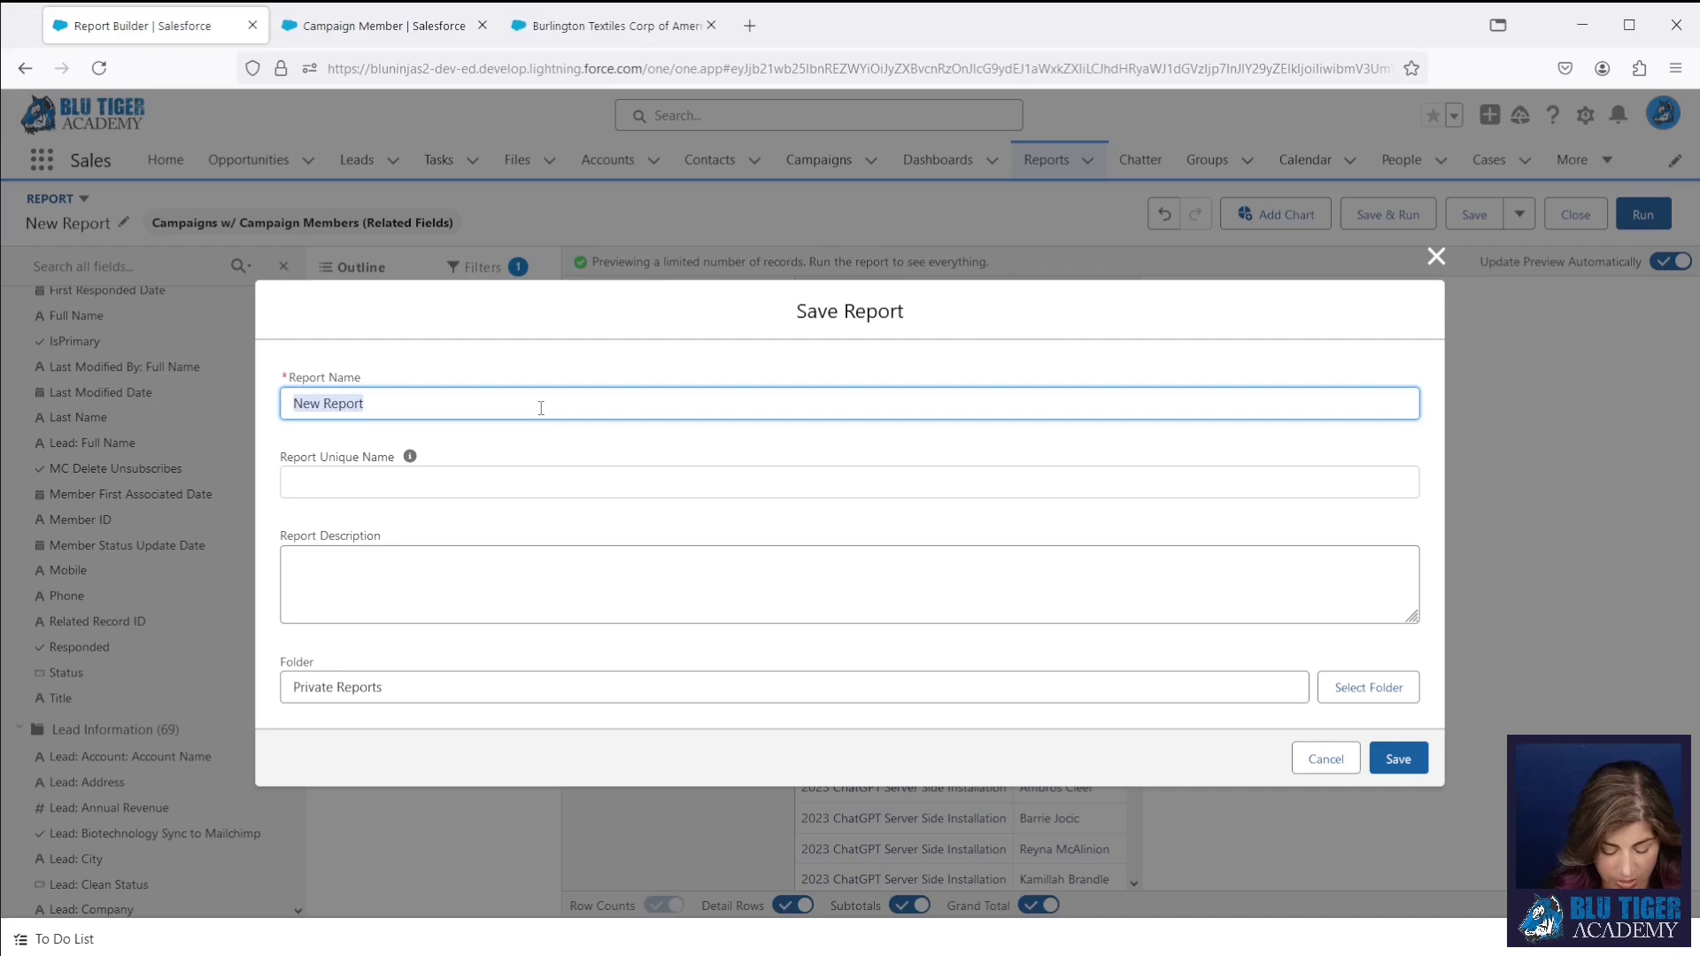
text(Campaigns with Campaign Members (Contact)
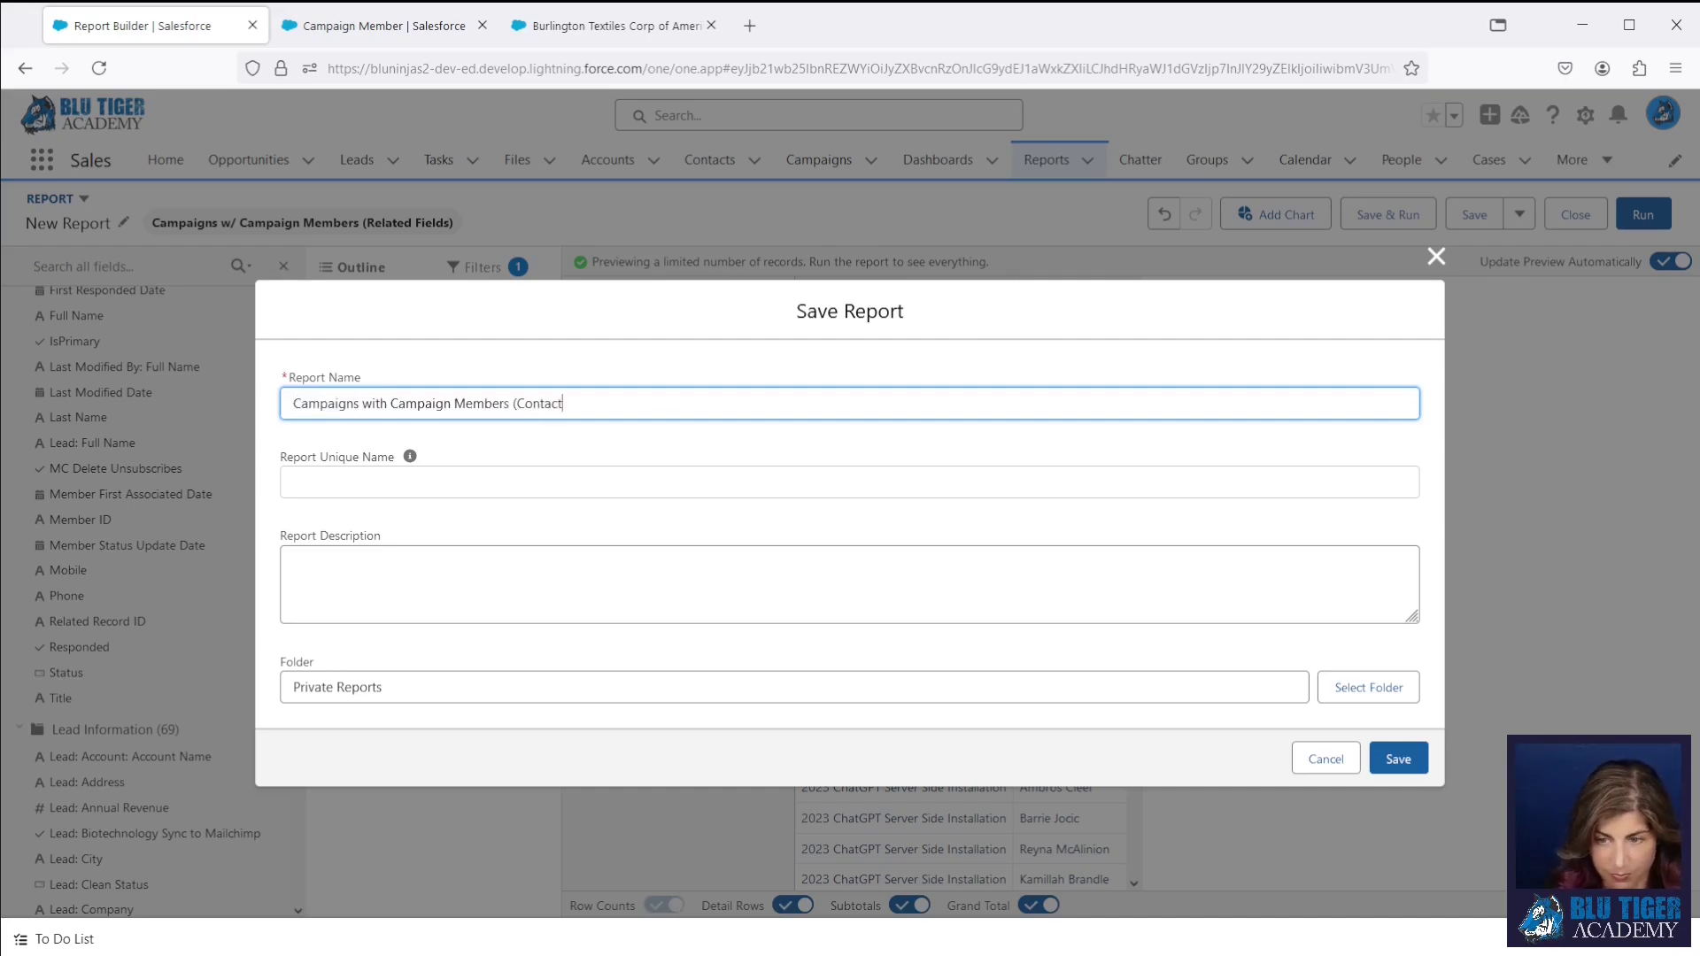
text( (Custom))
key(Tab)
key(Return)
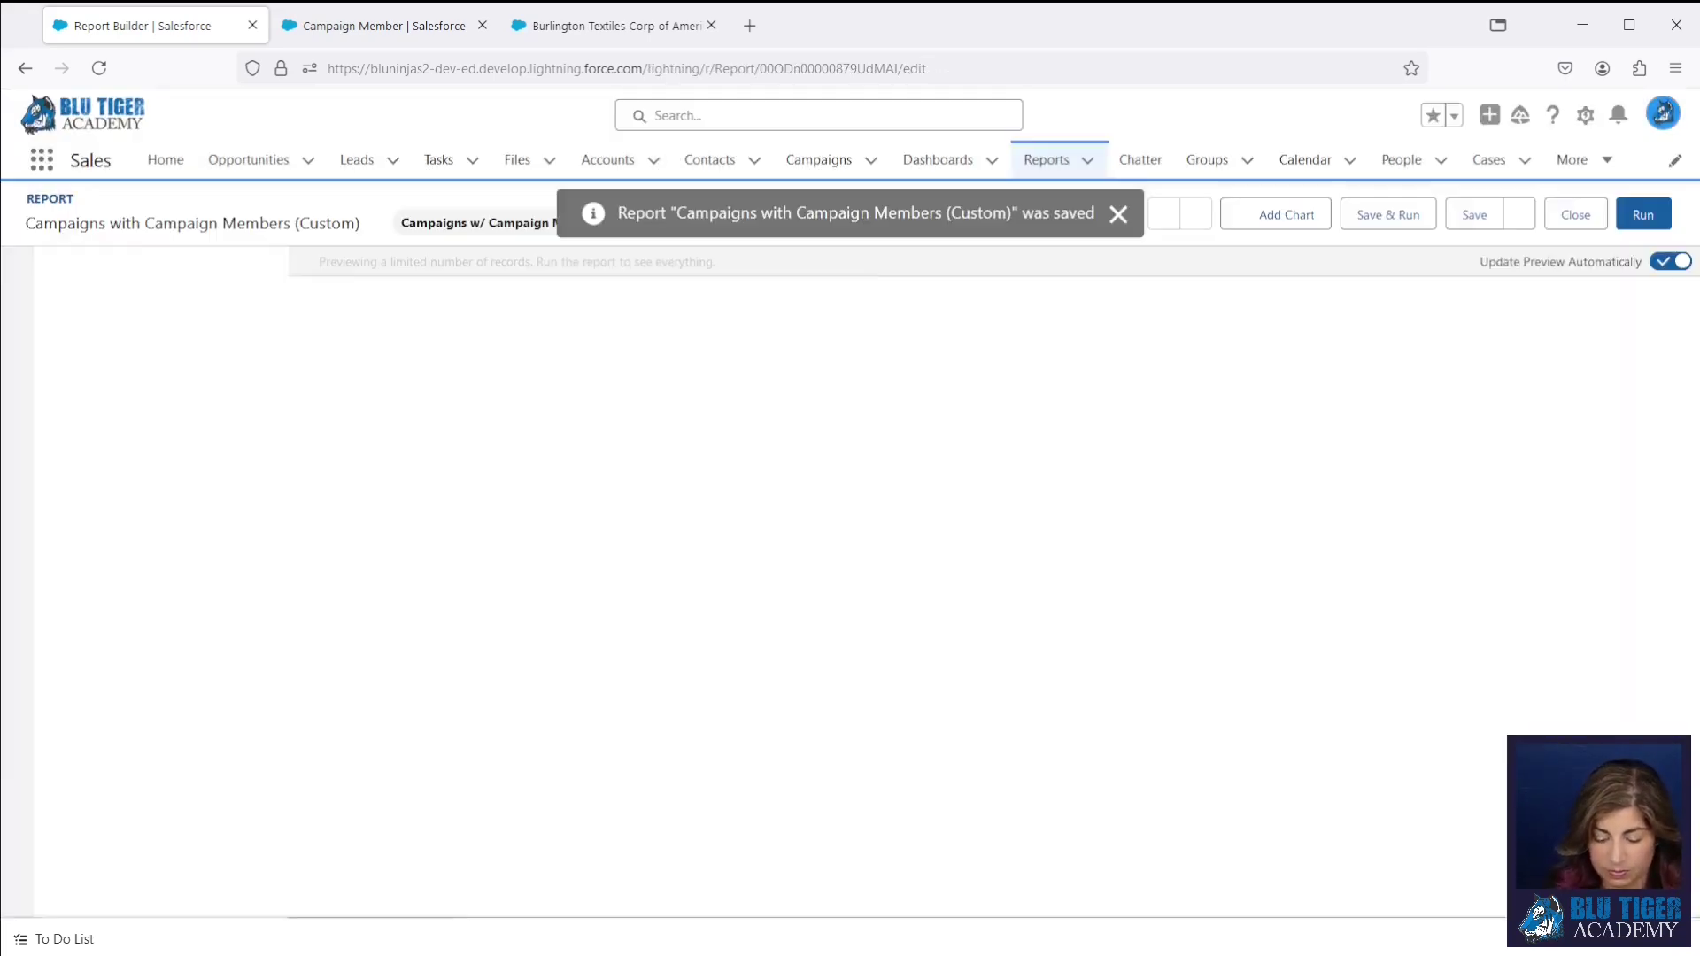
Step: Add a row grouping and search its field list for 'member'
click(95, 74)
click(141, 370)
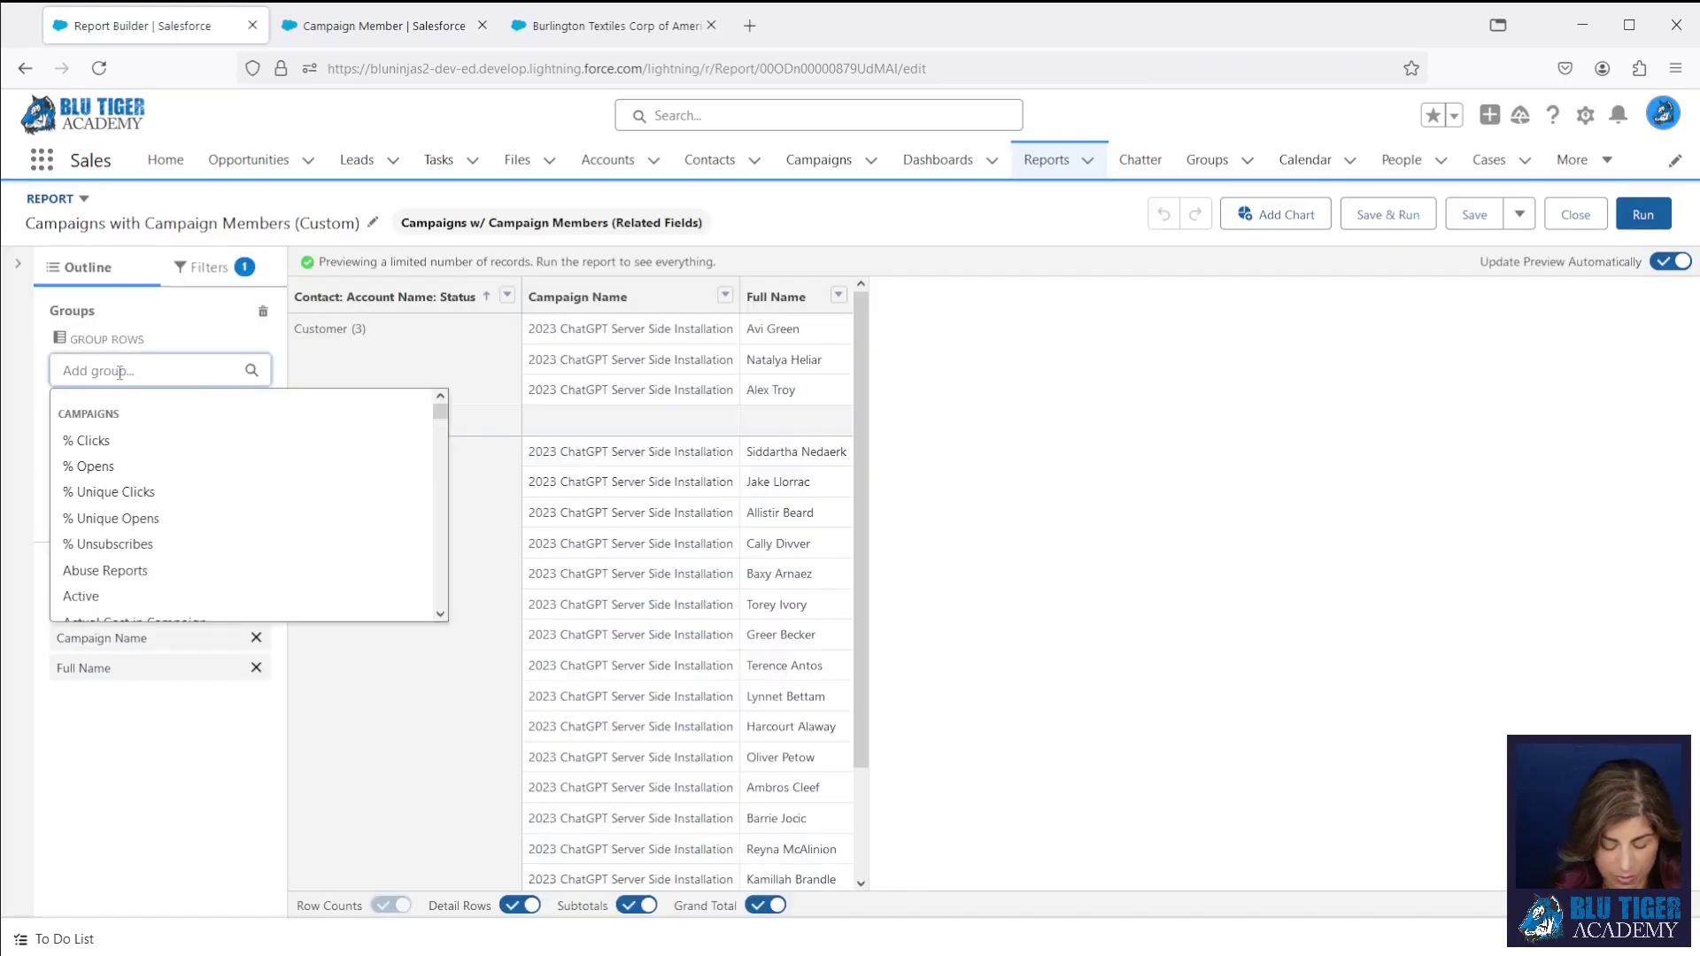
text(member)
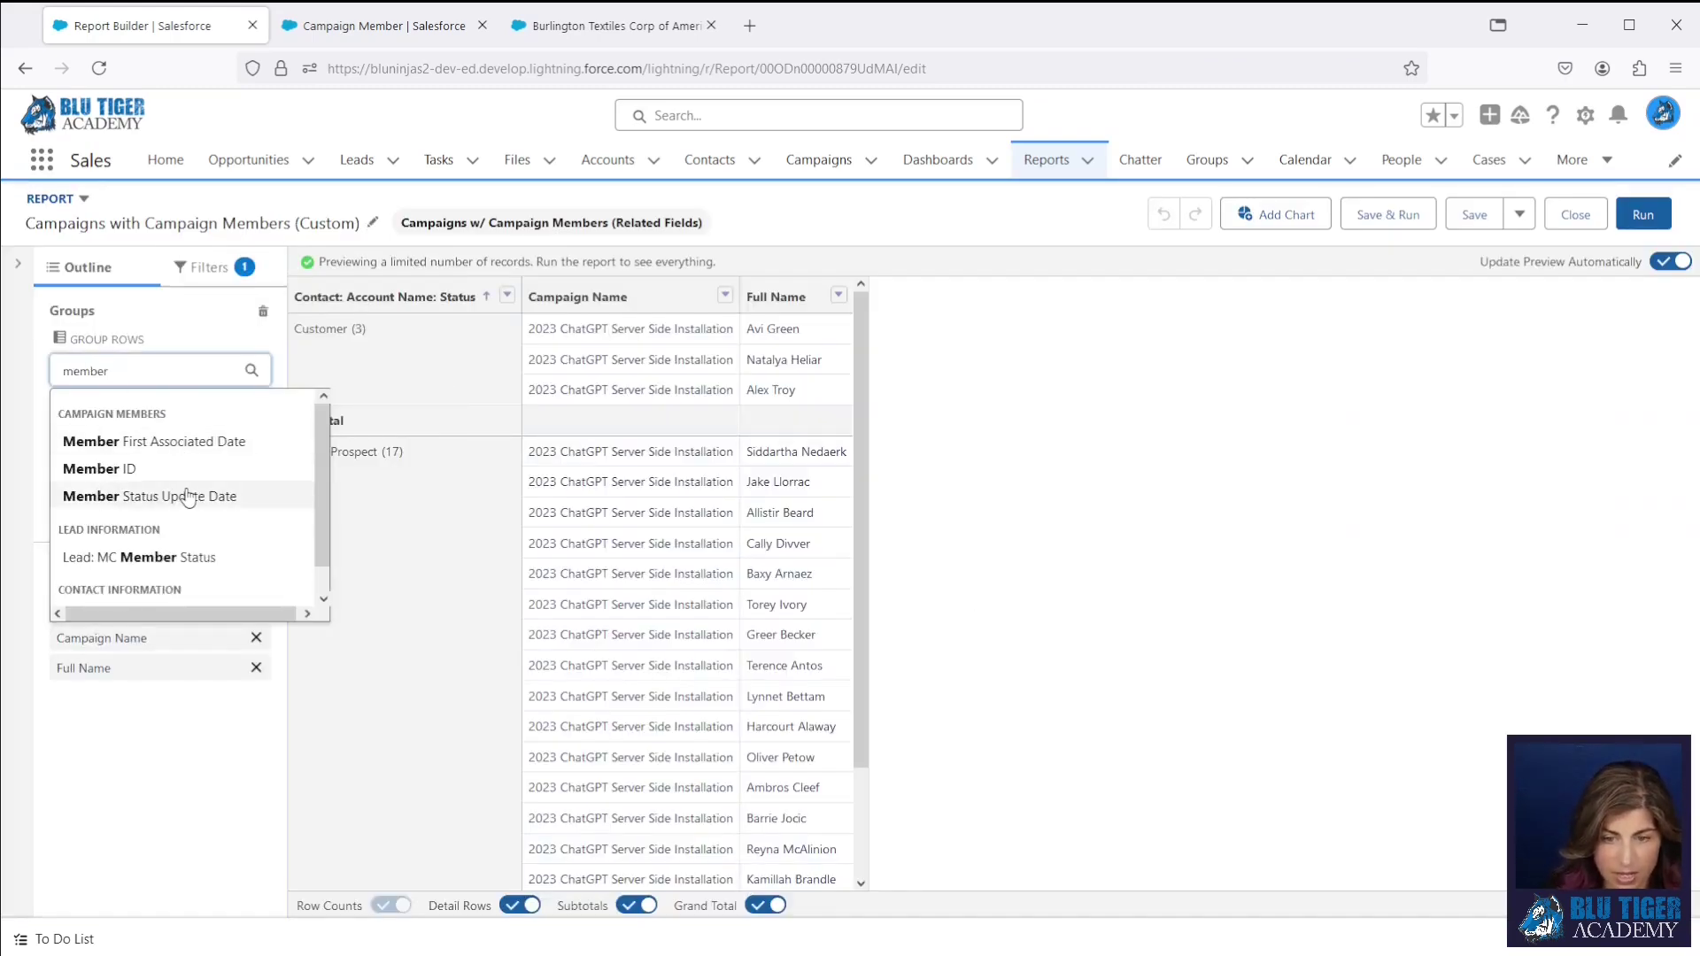
scroll(188, 495, down, 1)
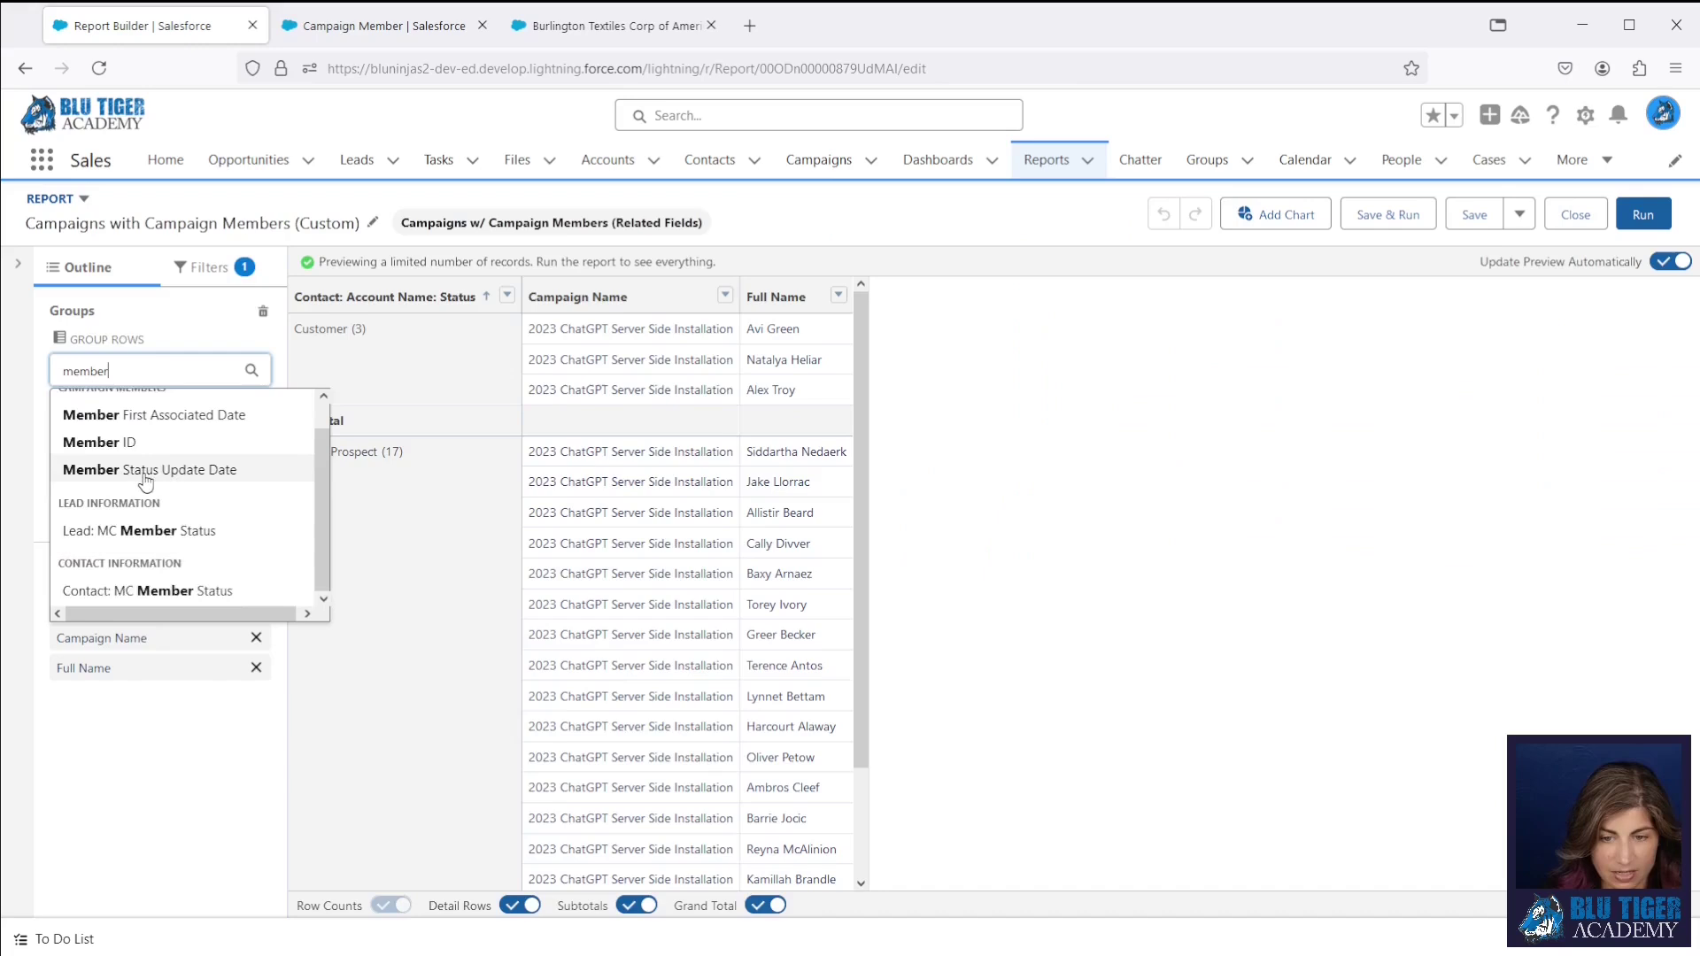
scroll(152, 492, up, 1)
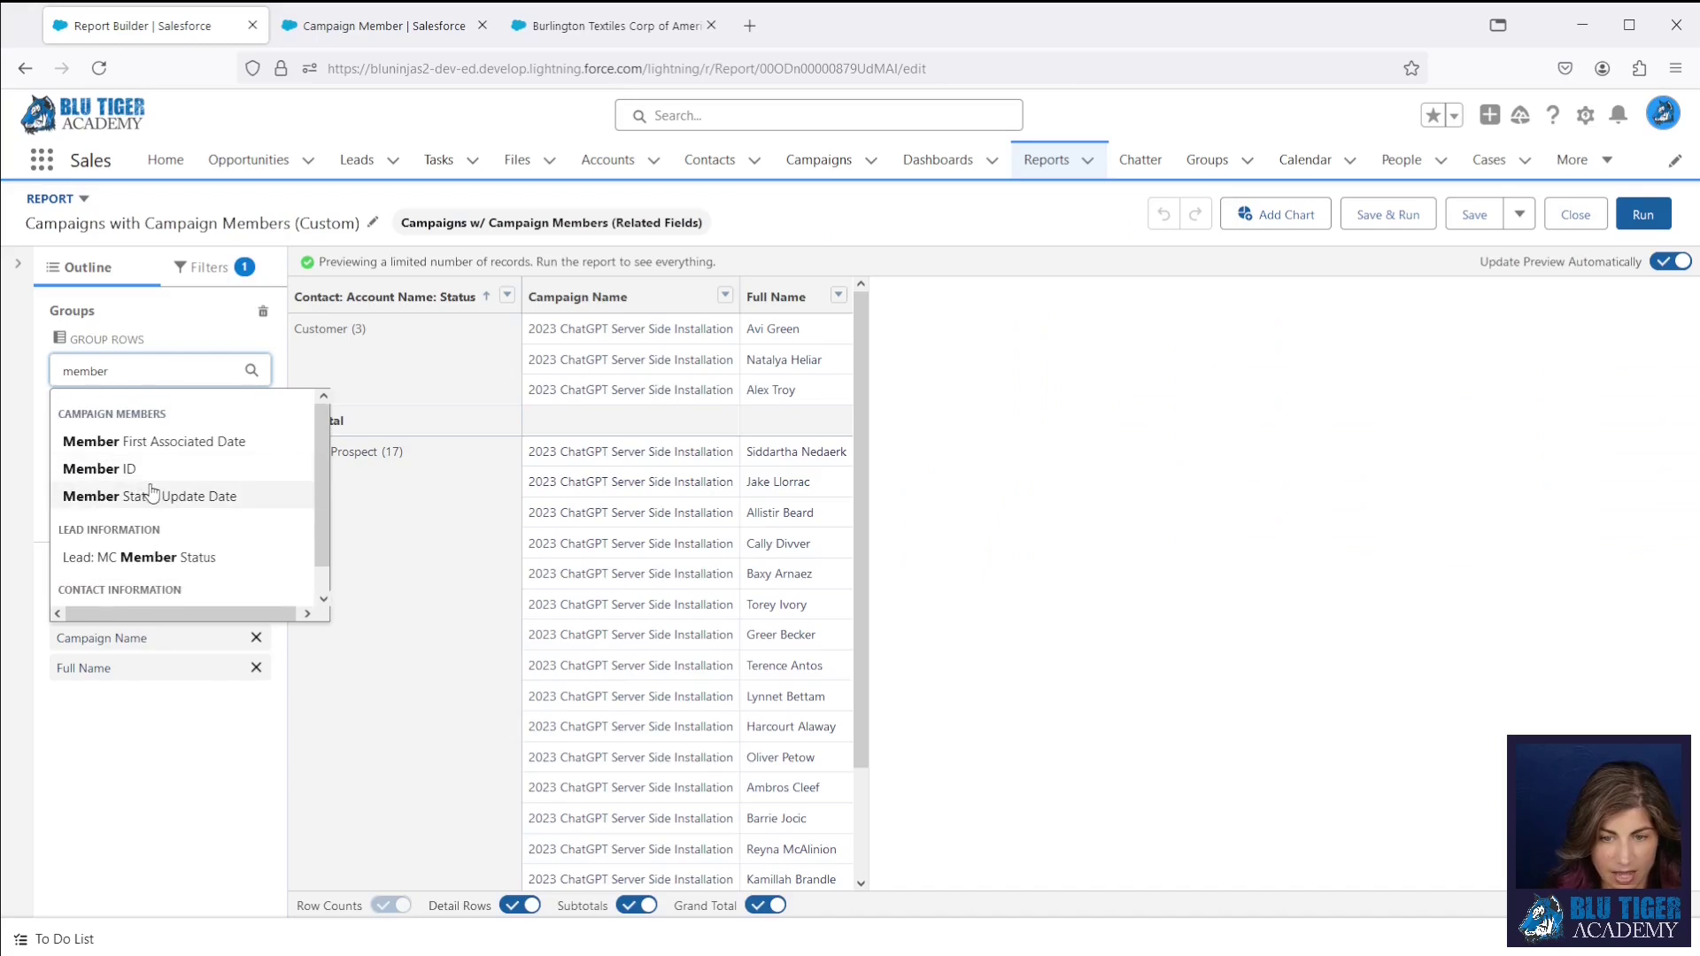
Step: Open the field layout editor of the Campaigns w/ Campaign Members report type in Setup
click(348, 40)
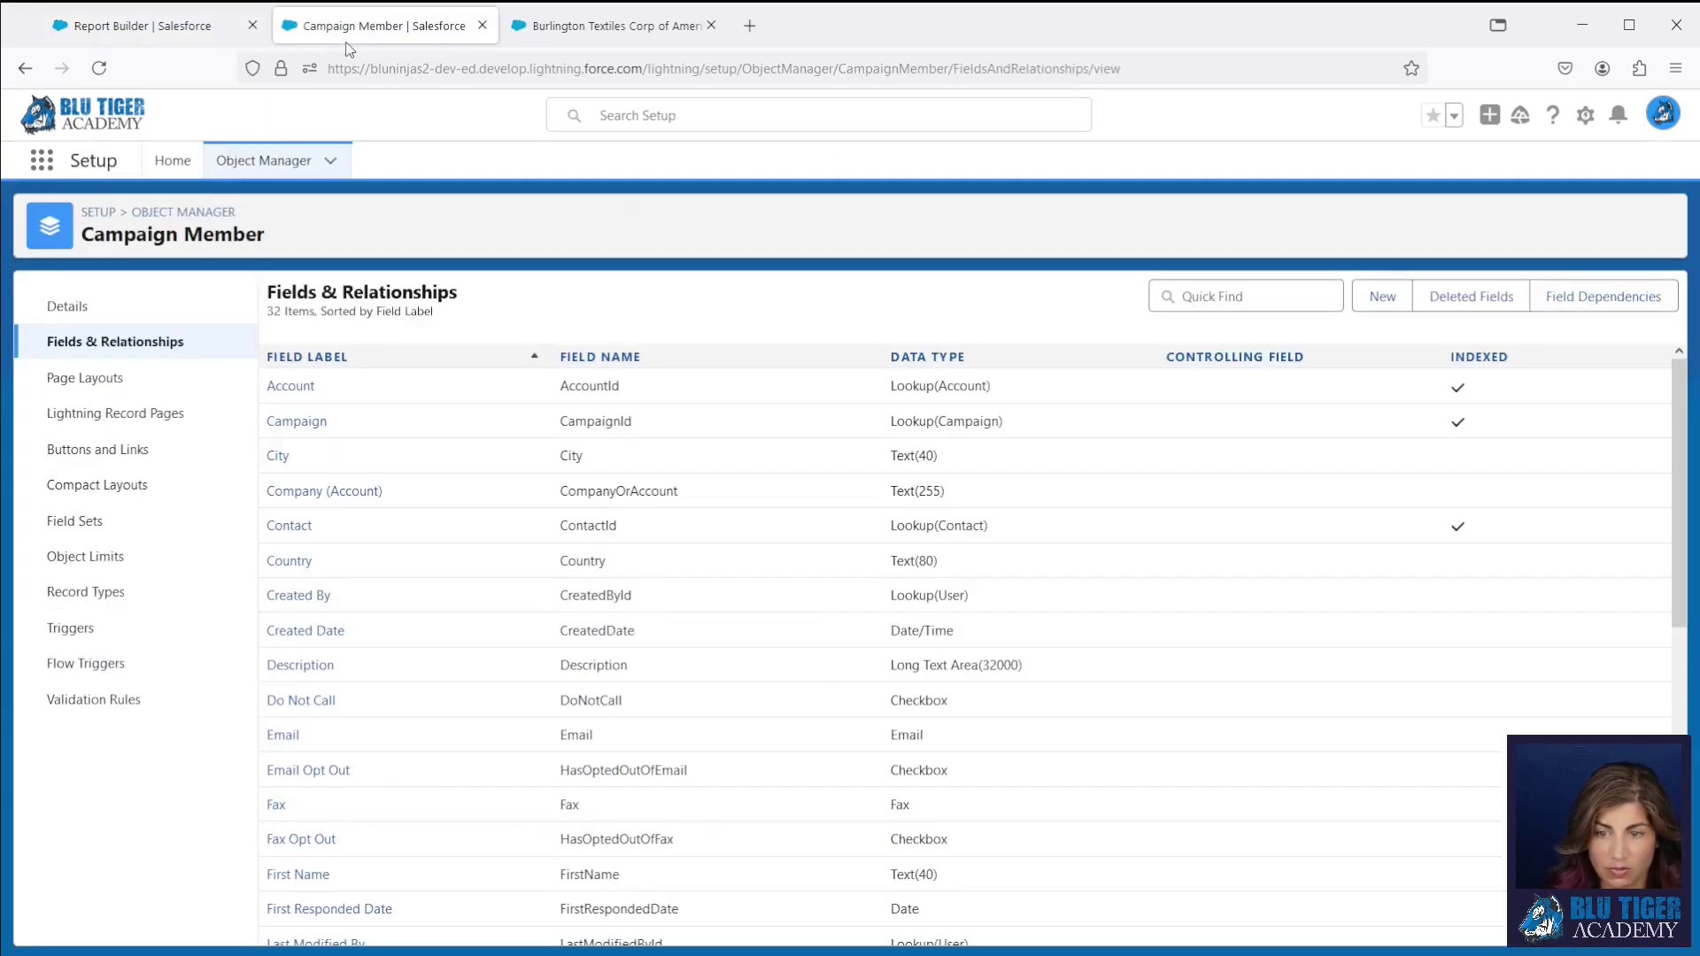
click(173, 160)
click(126, 373)
click(416, 406)
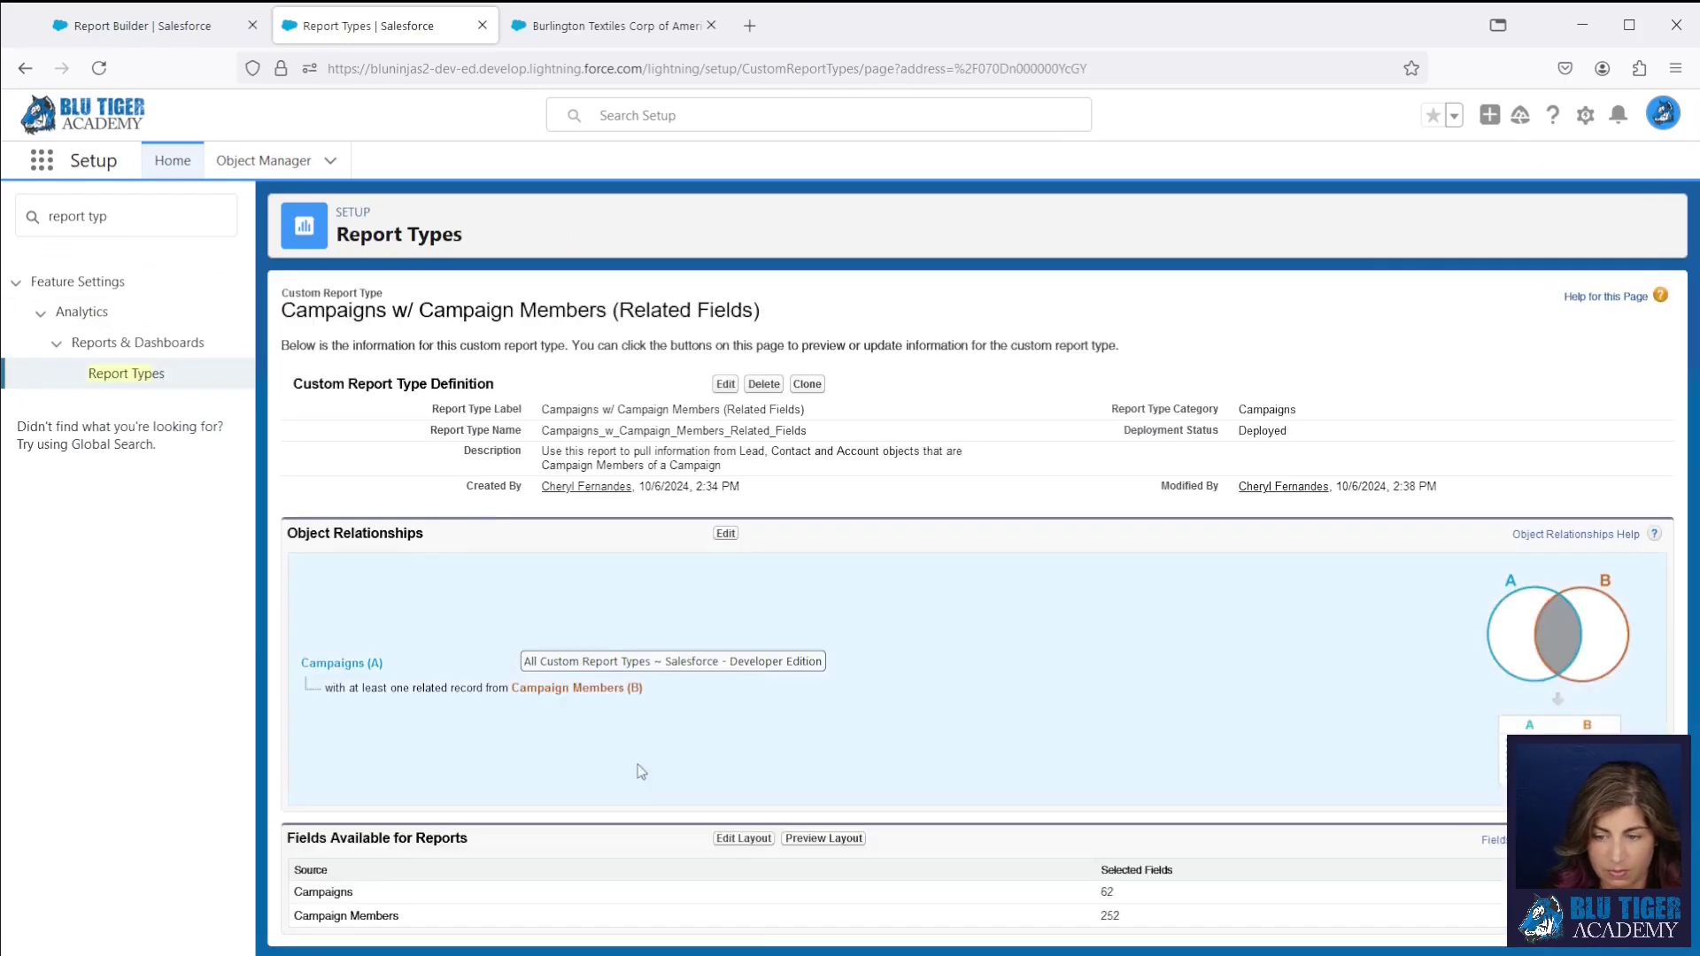
click(744, 845)
Step: Drag Member Type from the Campaign Members fields into the Campaigns section and save the layout
click(1385, 683)
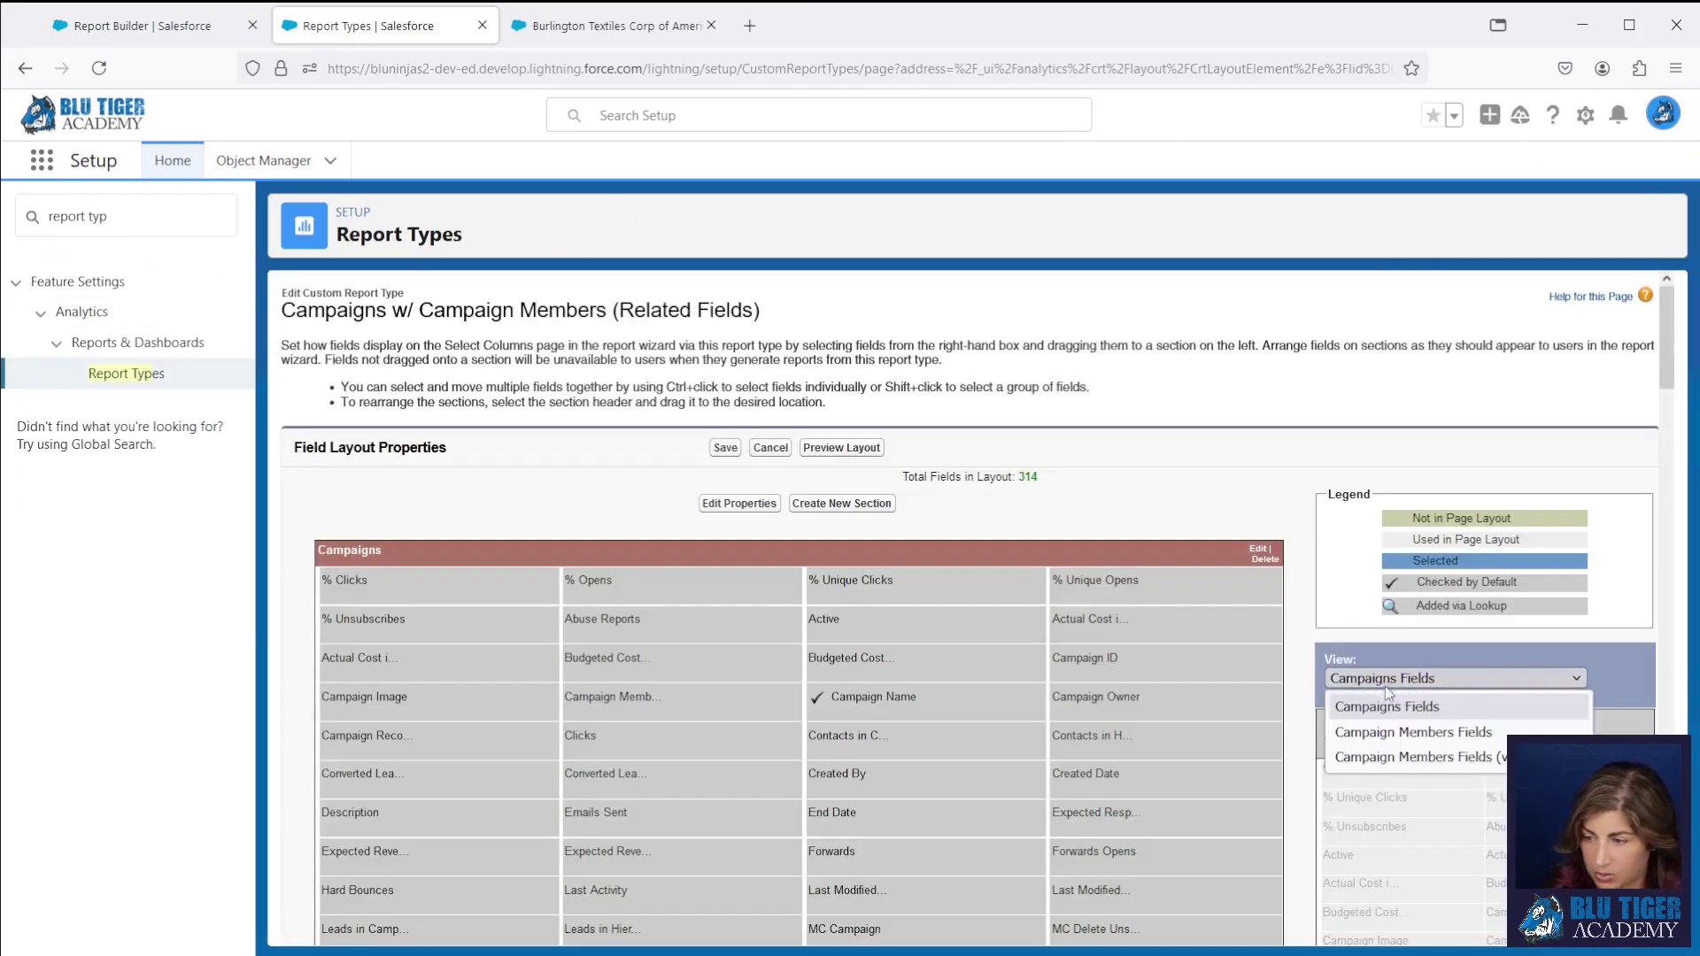
click(1416, 733)
scroll(1469, 752, down, 3)
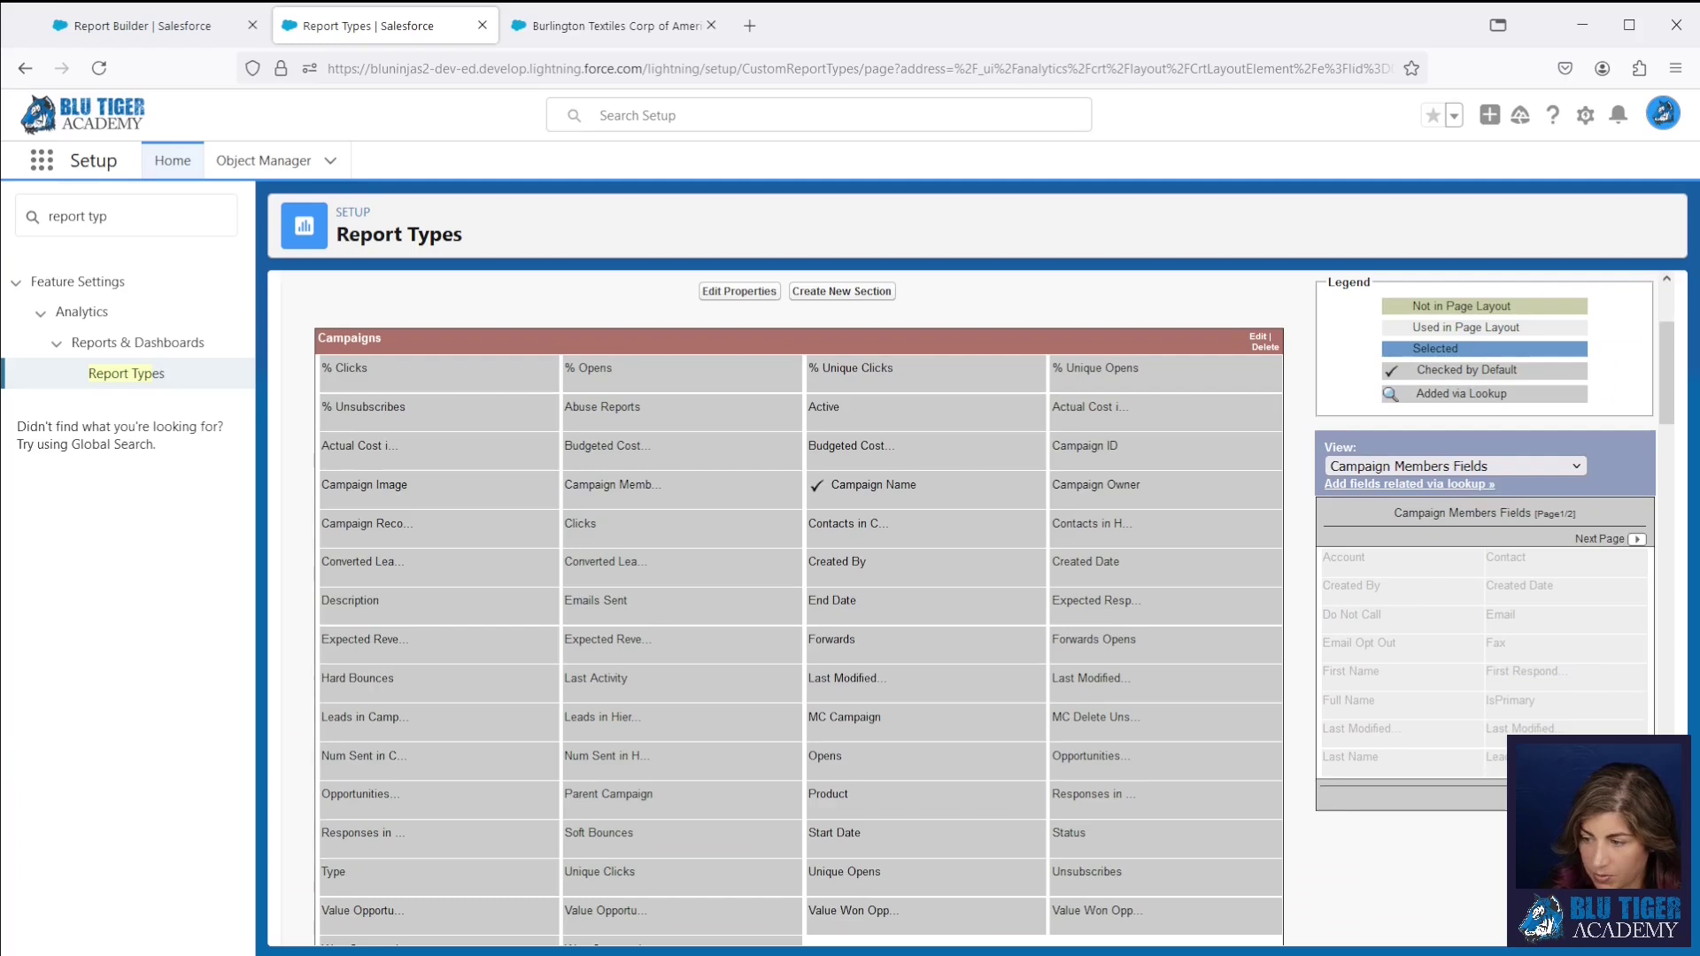
click(1625, 539)
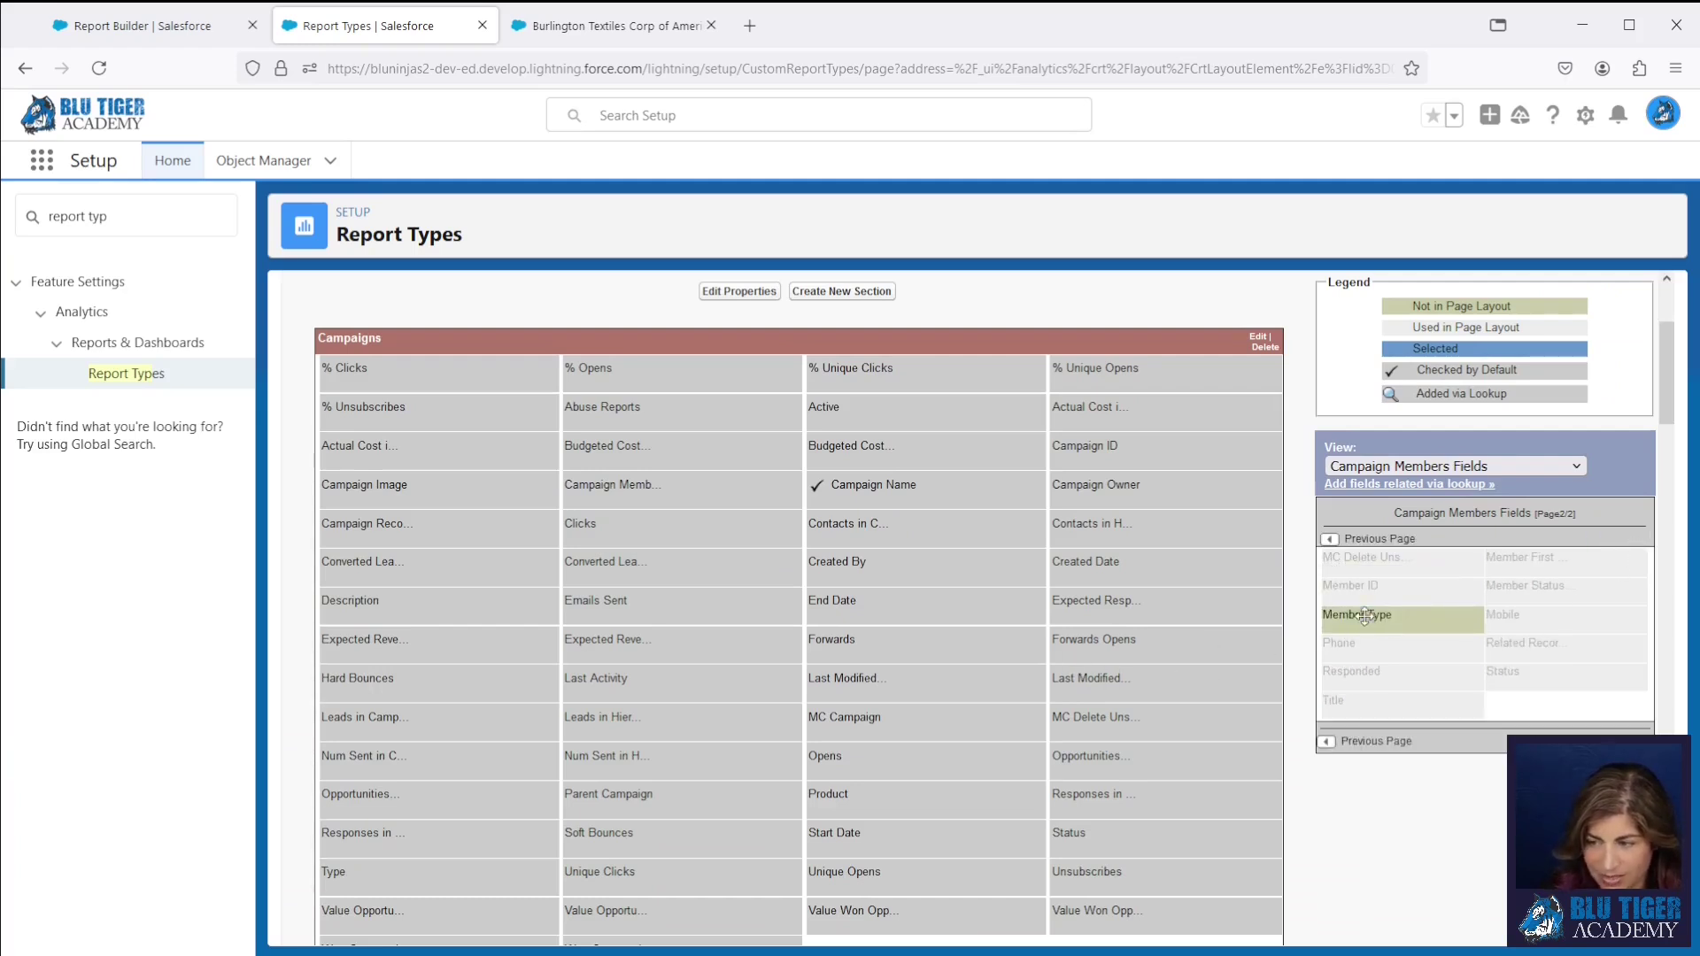
drag(1361, 620, 929, 742)
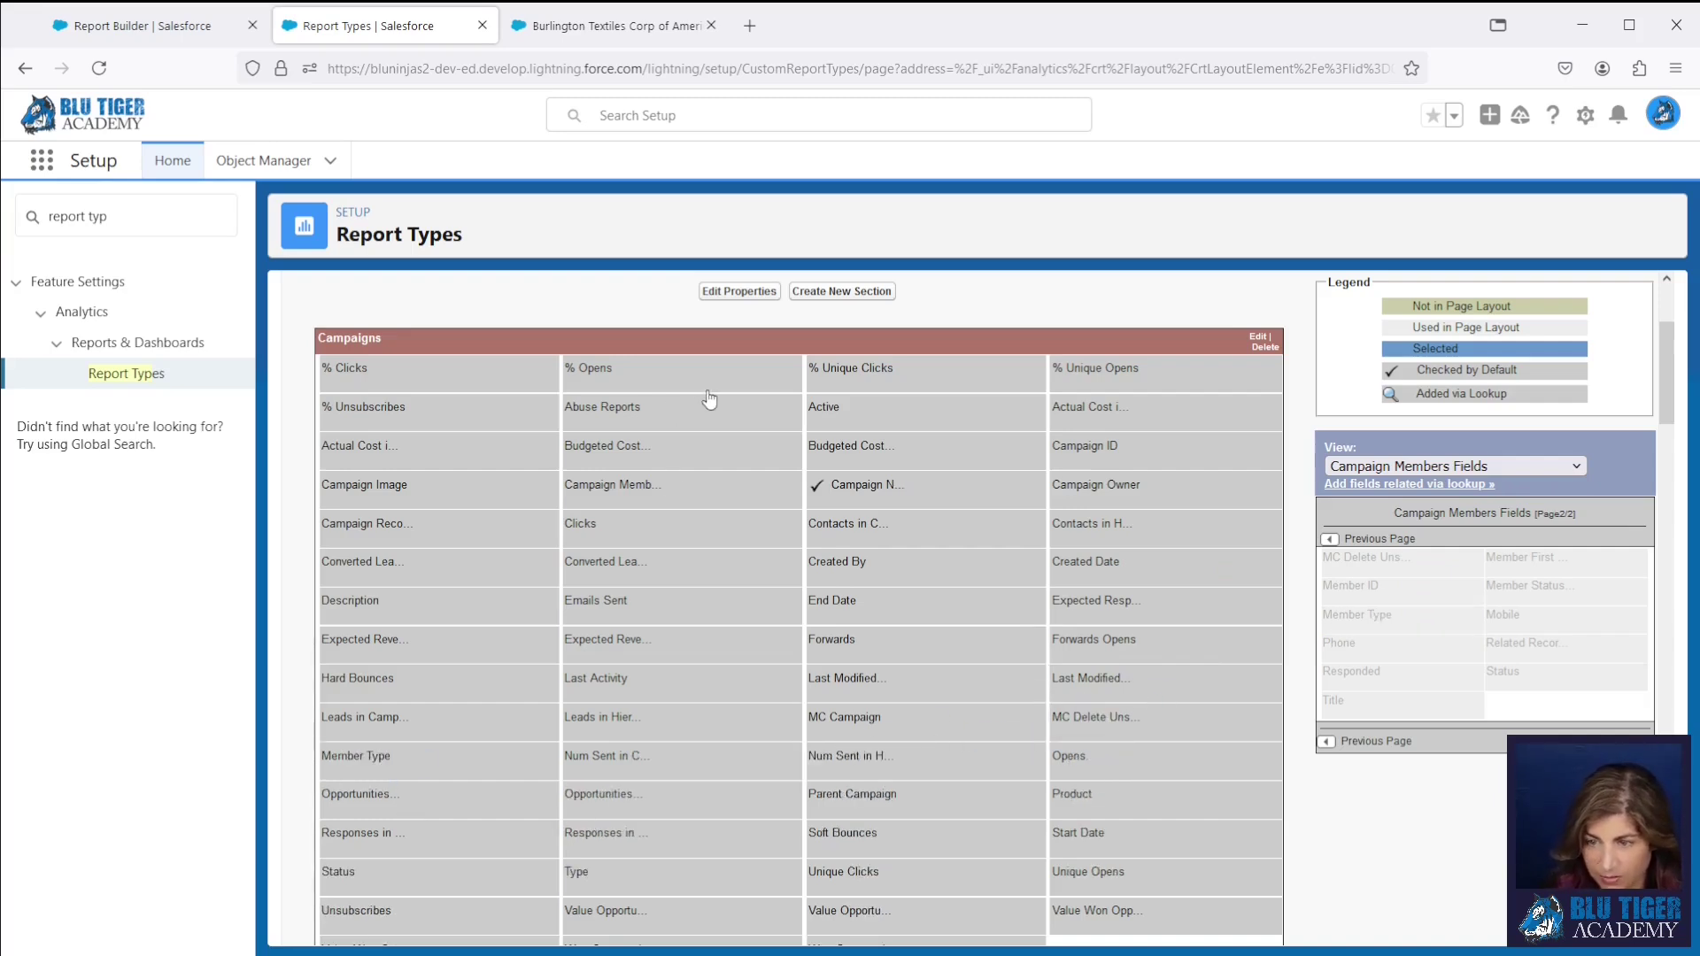
scroll(709, 403, up, 3)
click(725, 449)
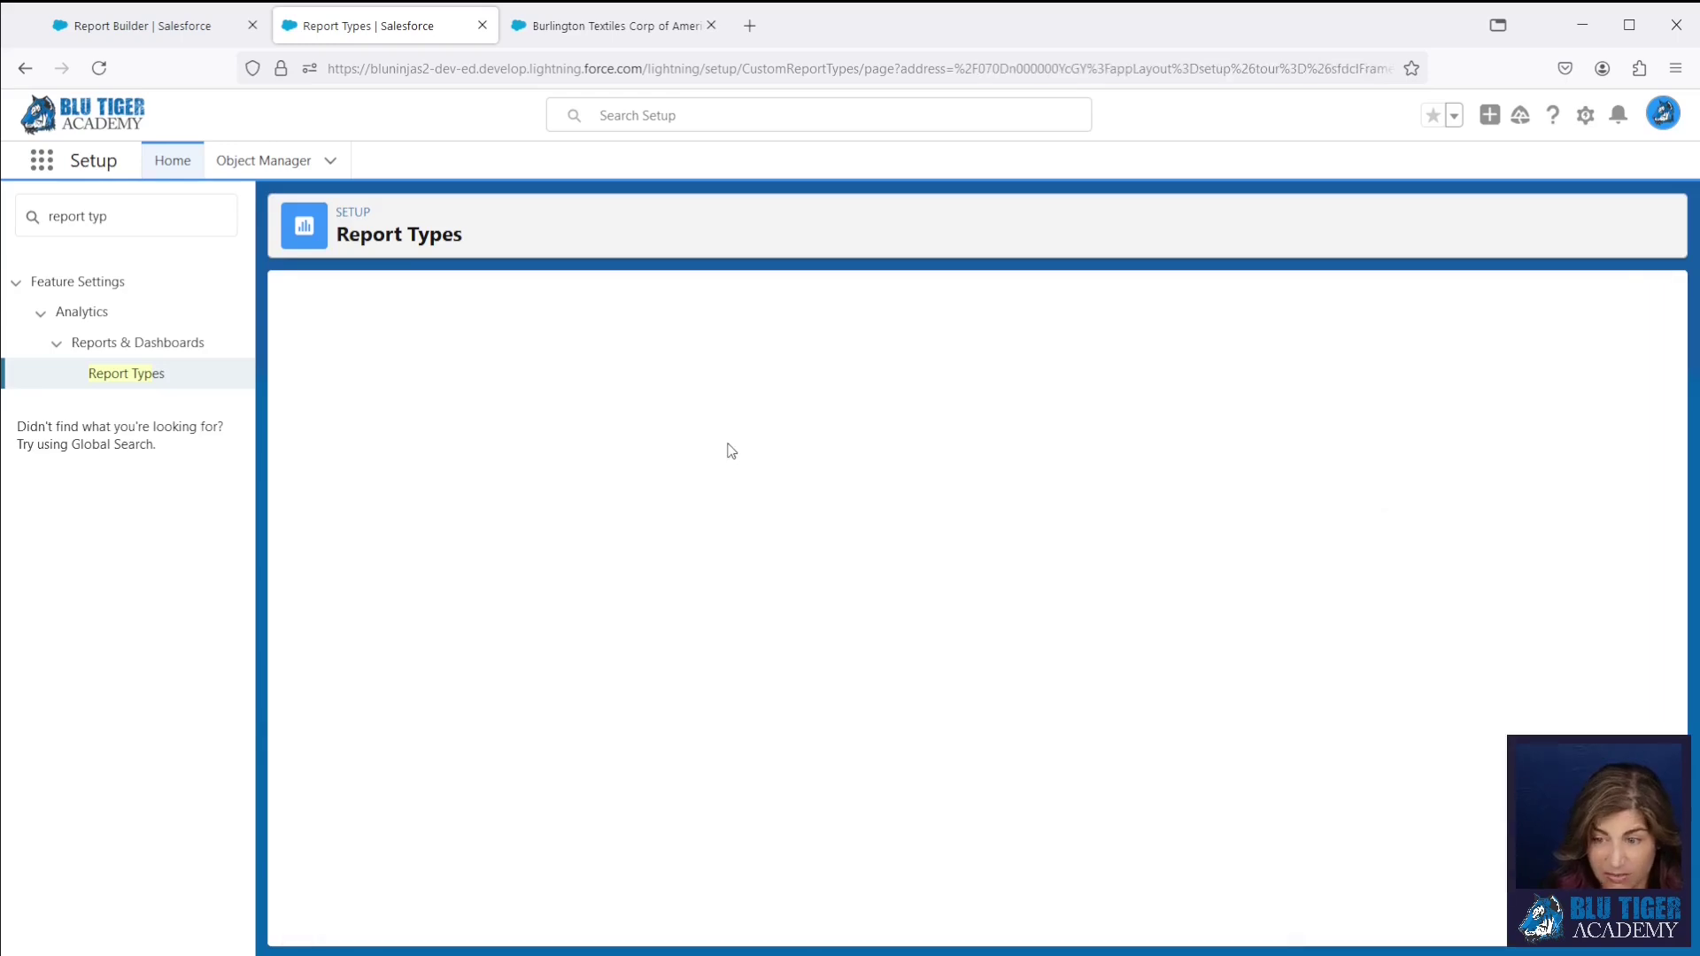
Step: Reload the report builder and group the report rows by Member Type
click(142, 25)
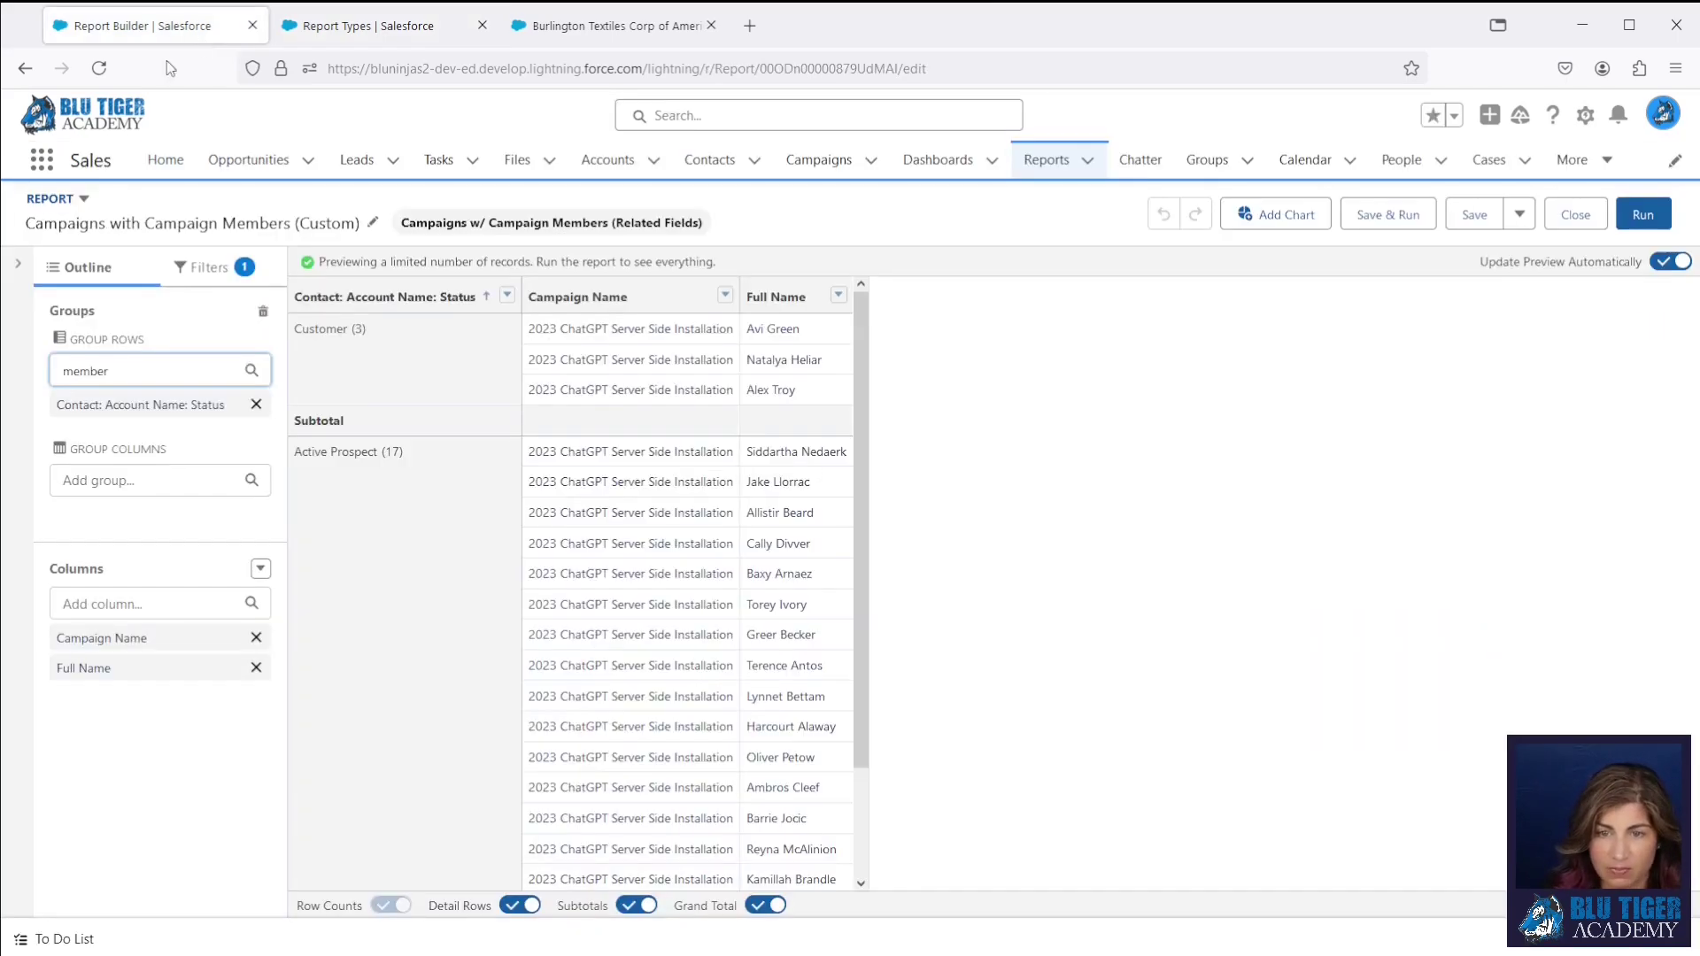
click(99, 68)
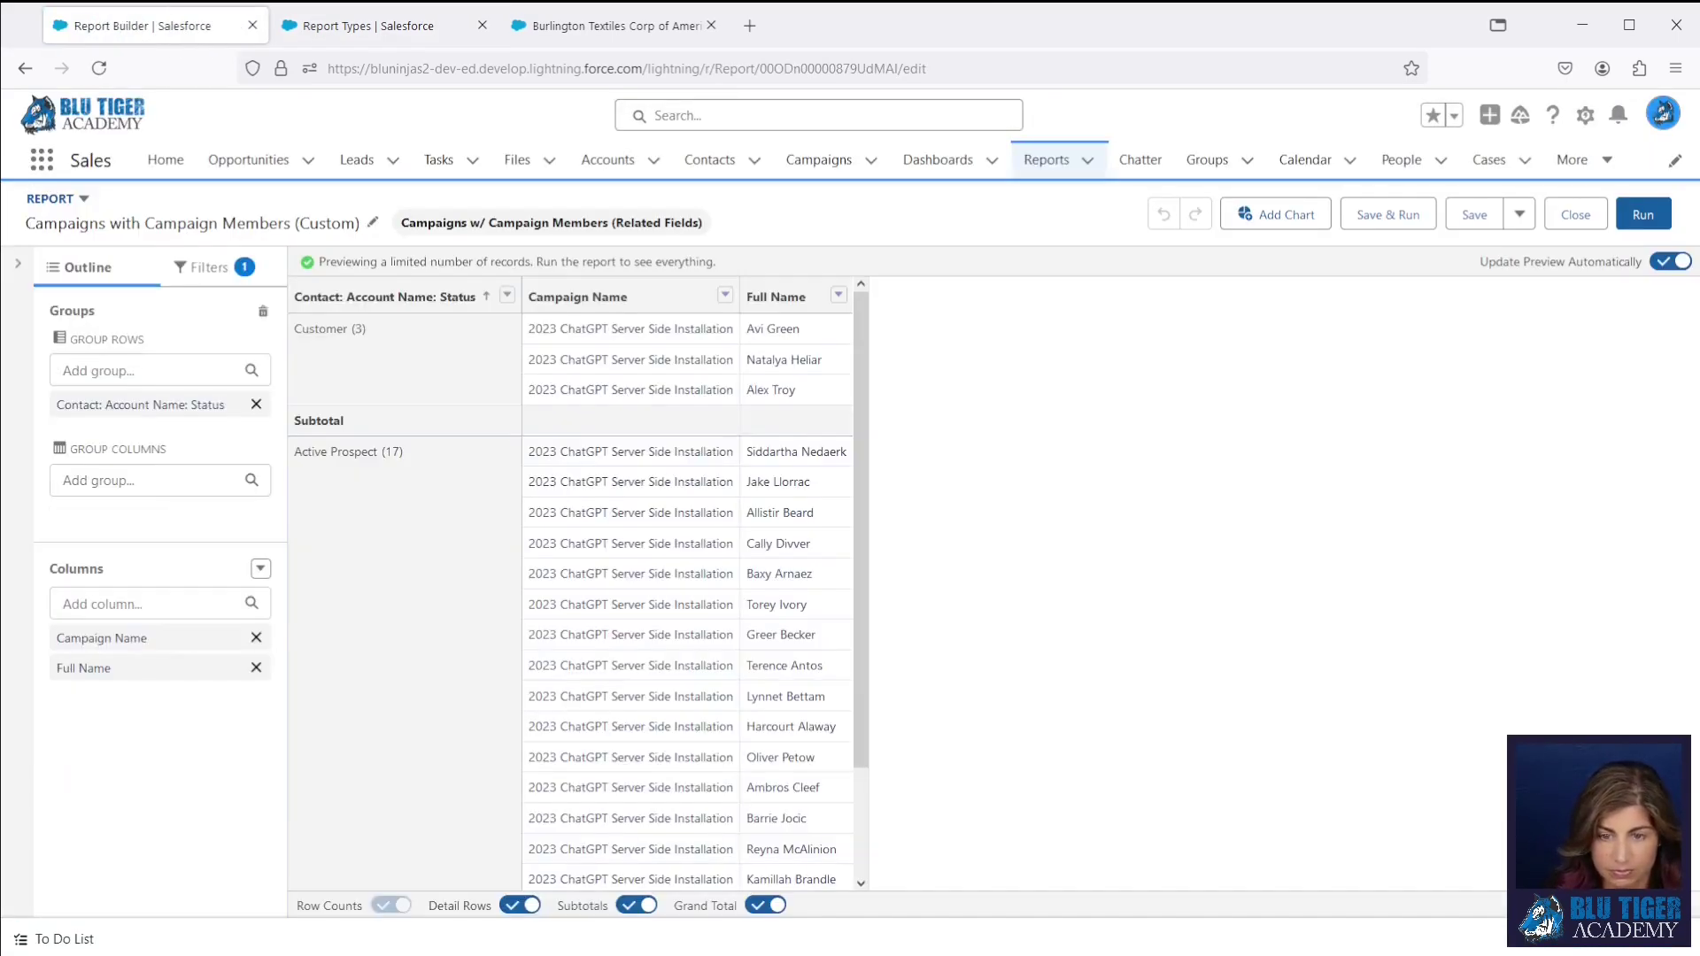
click(120, 370)
text(mem)
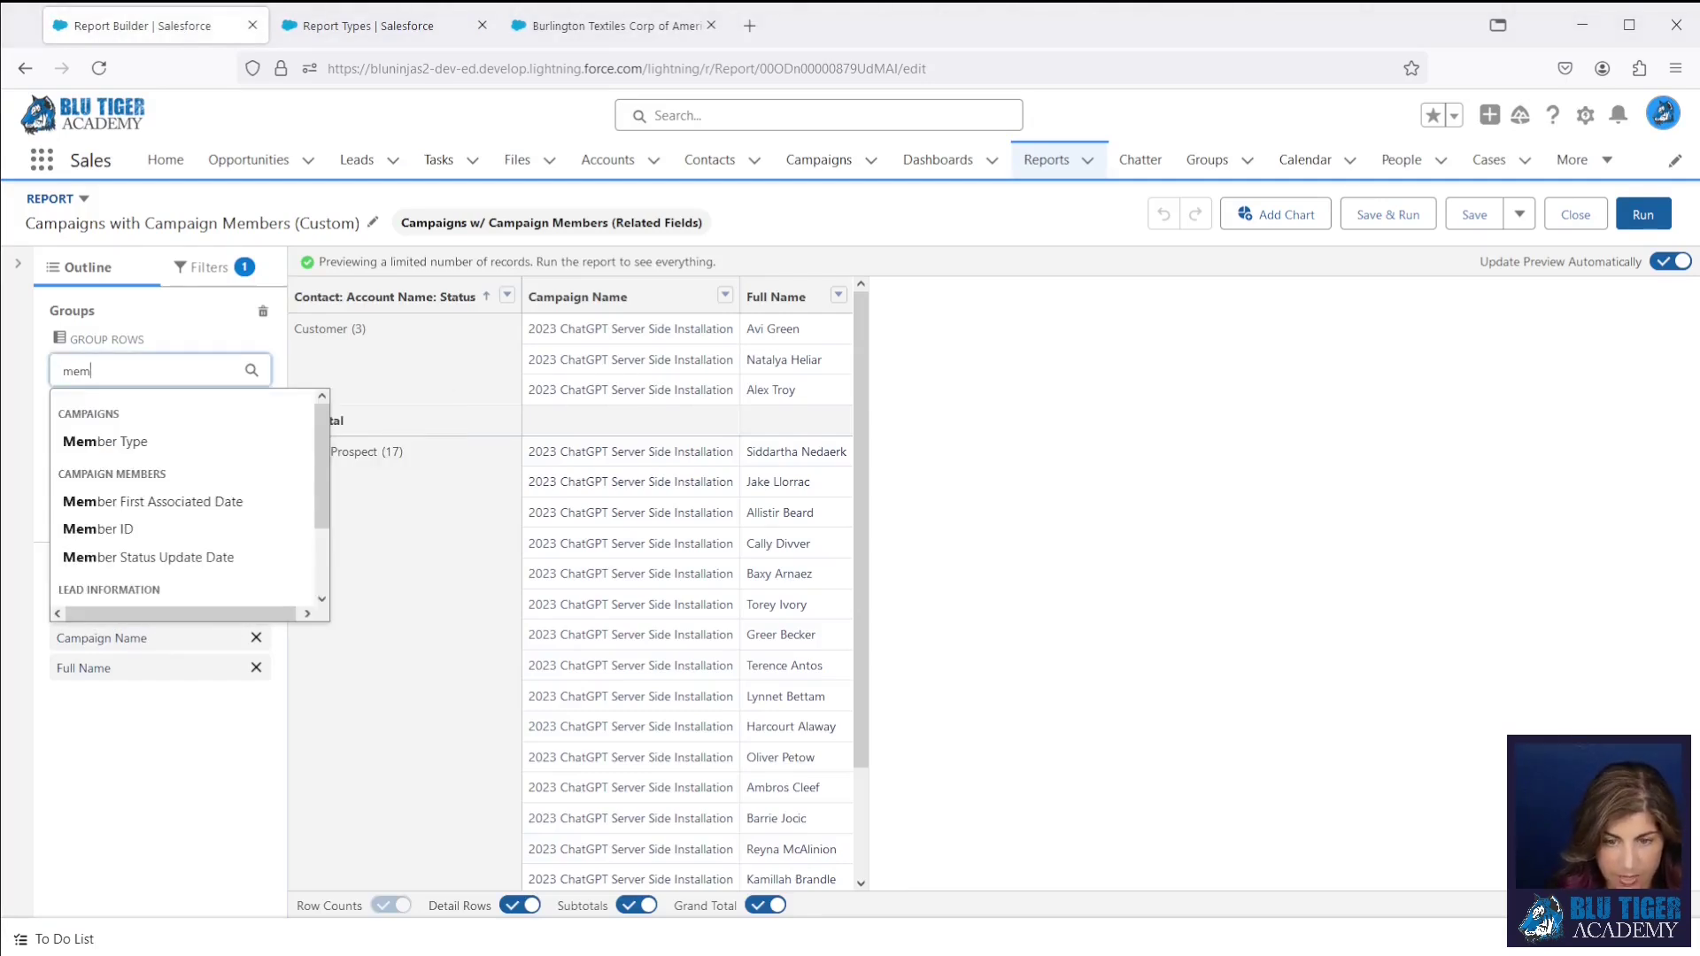
click(133, 443)
Step: Add Lead: Company, Account: Account Name and Contact: Account Name: Account Name columns
click(128, 634)
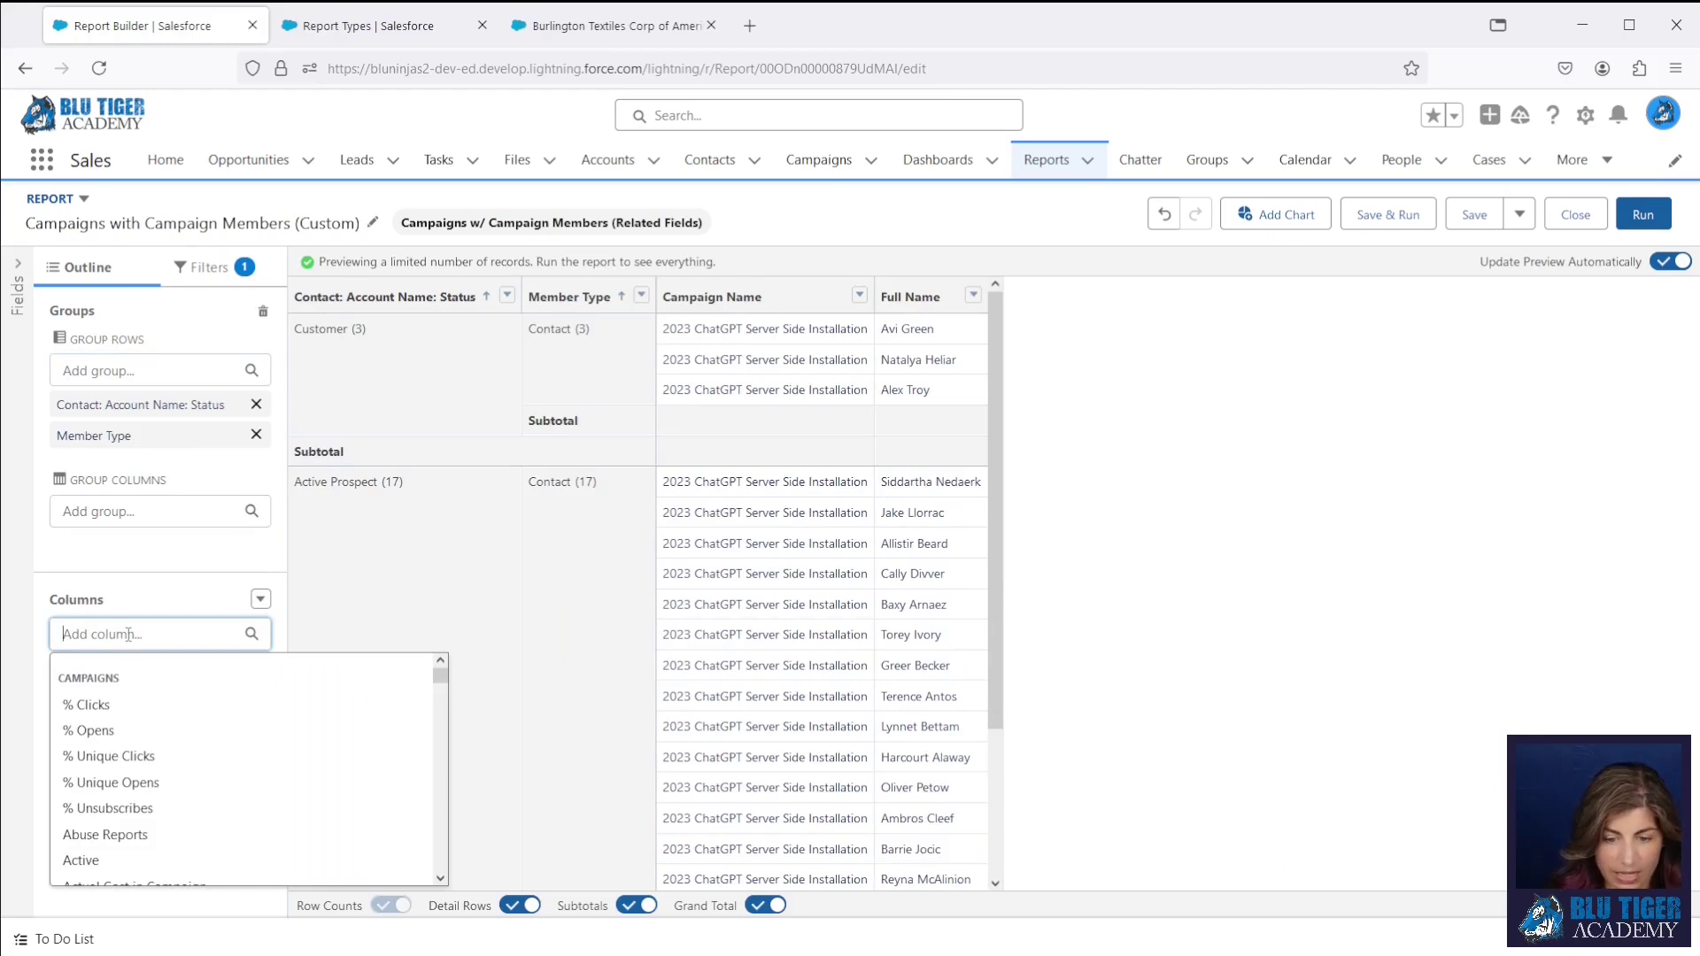
scroll(128, 743, down, 5)
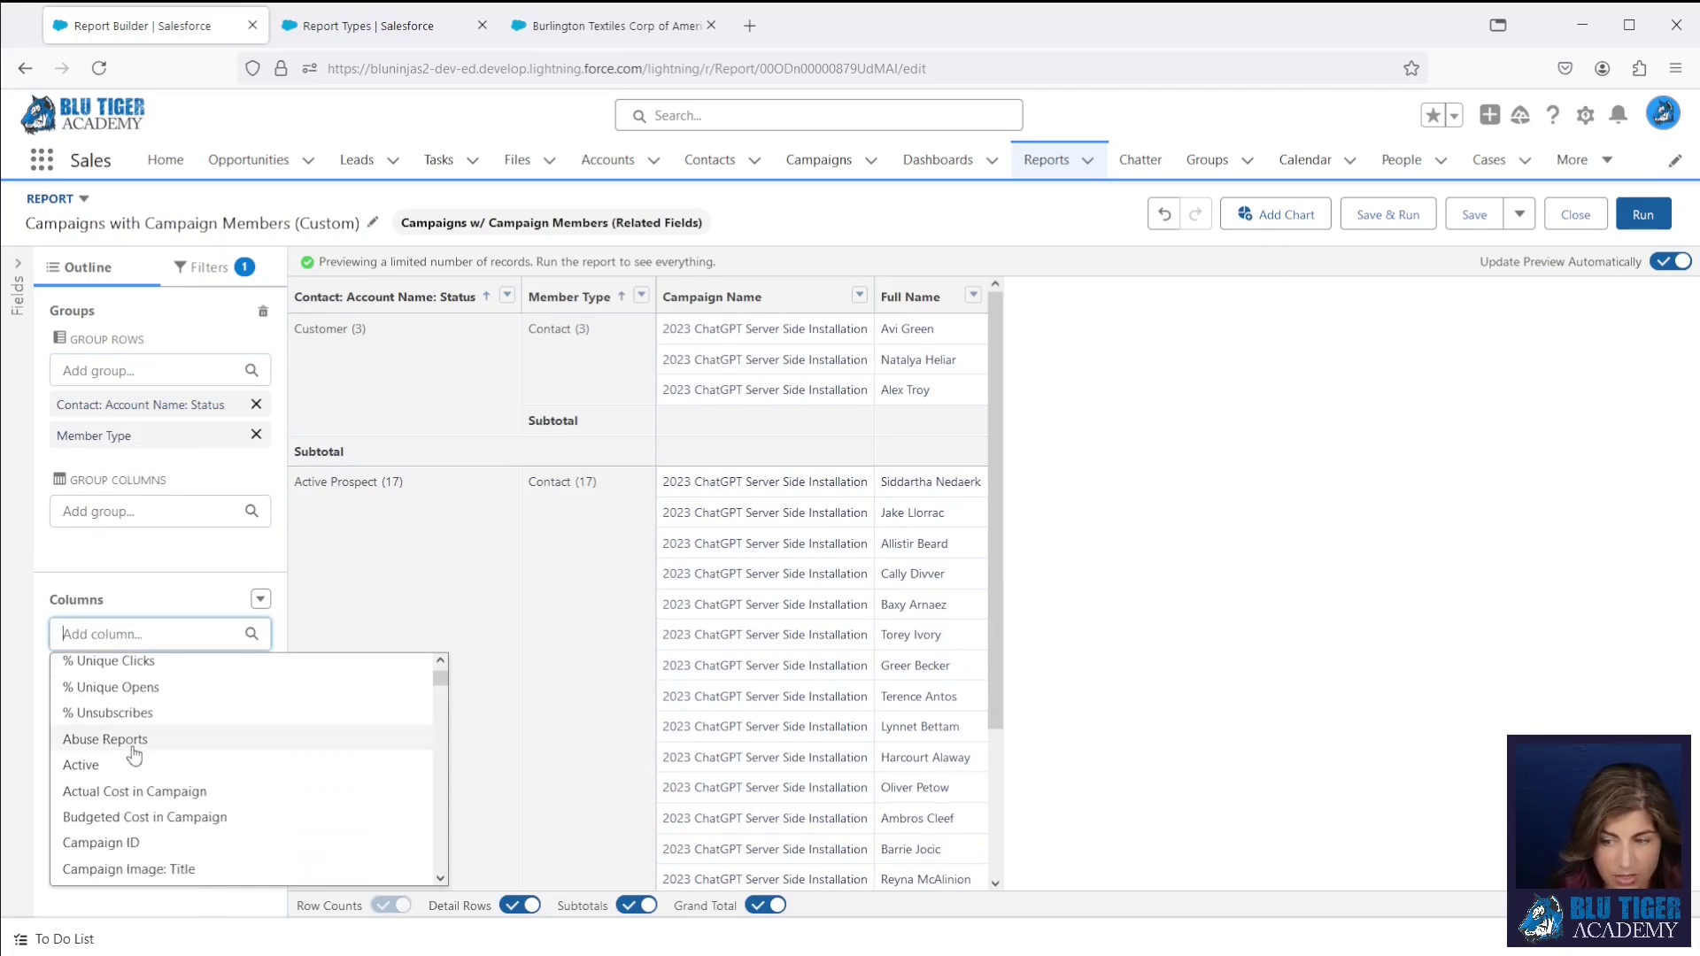
text(comp)
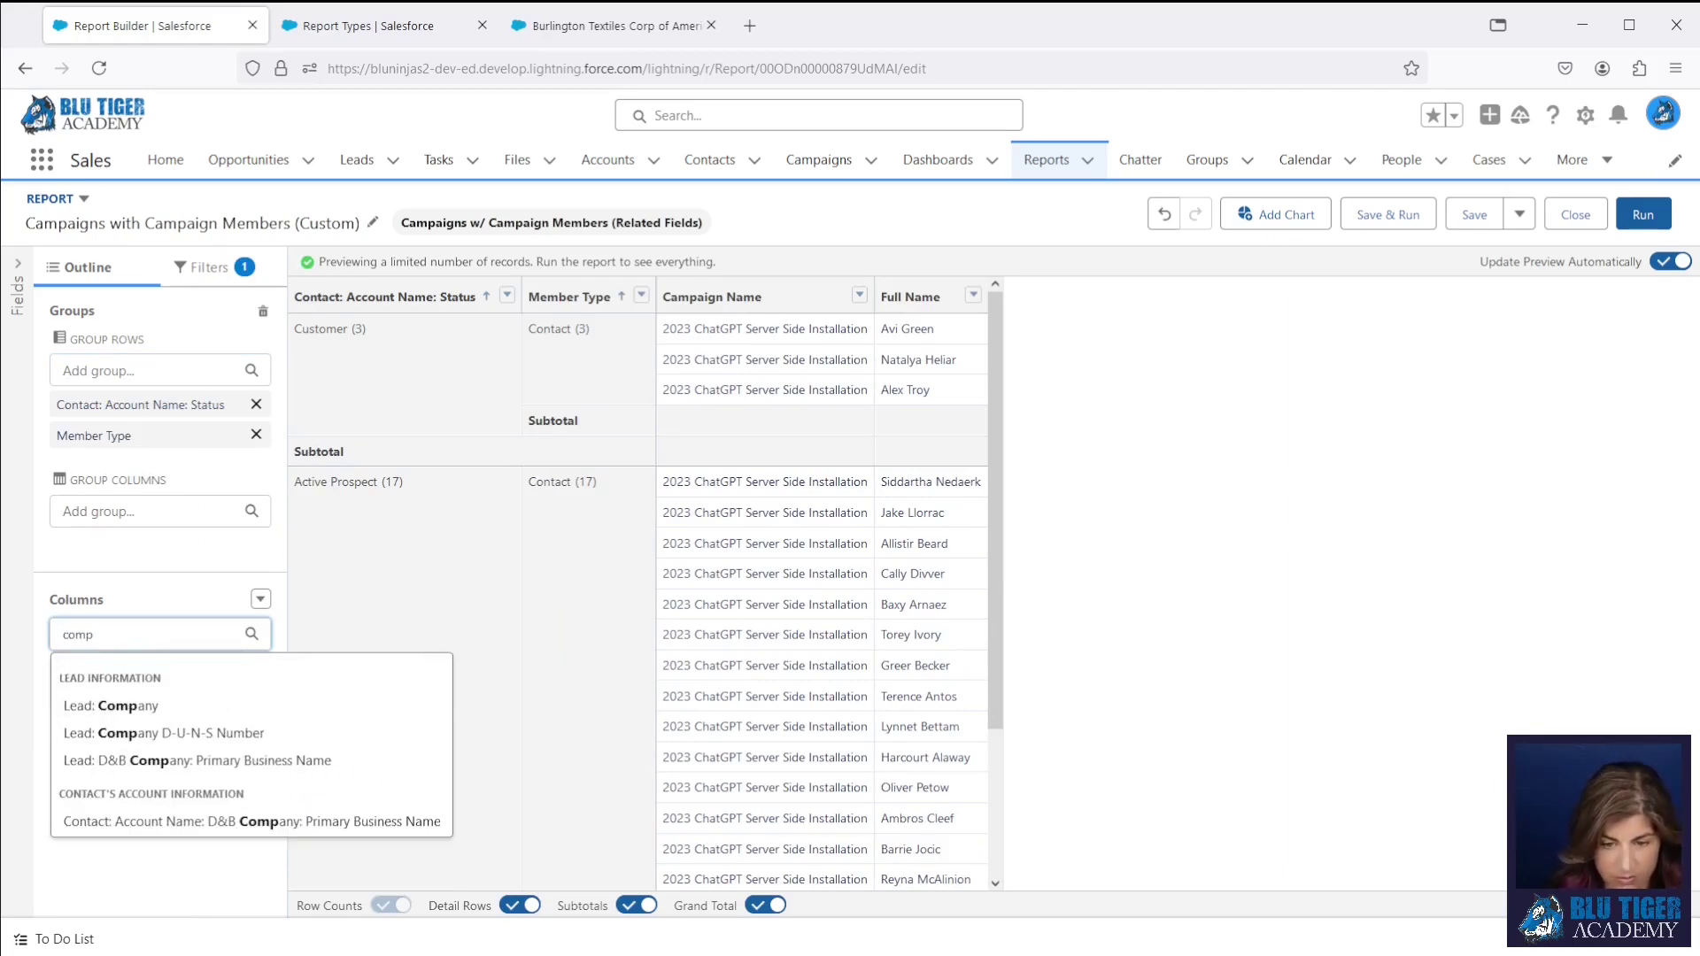
click(111, 705)
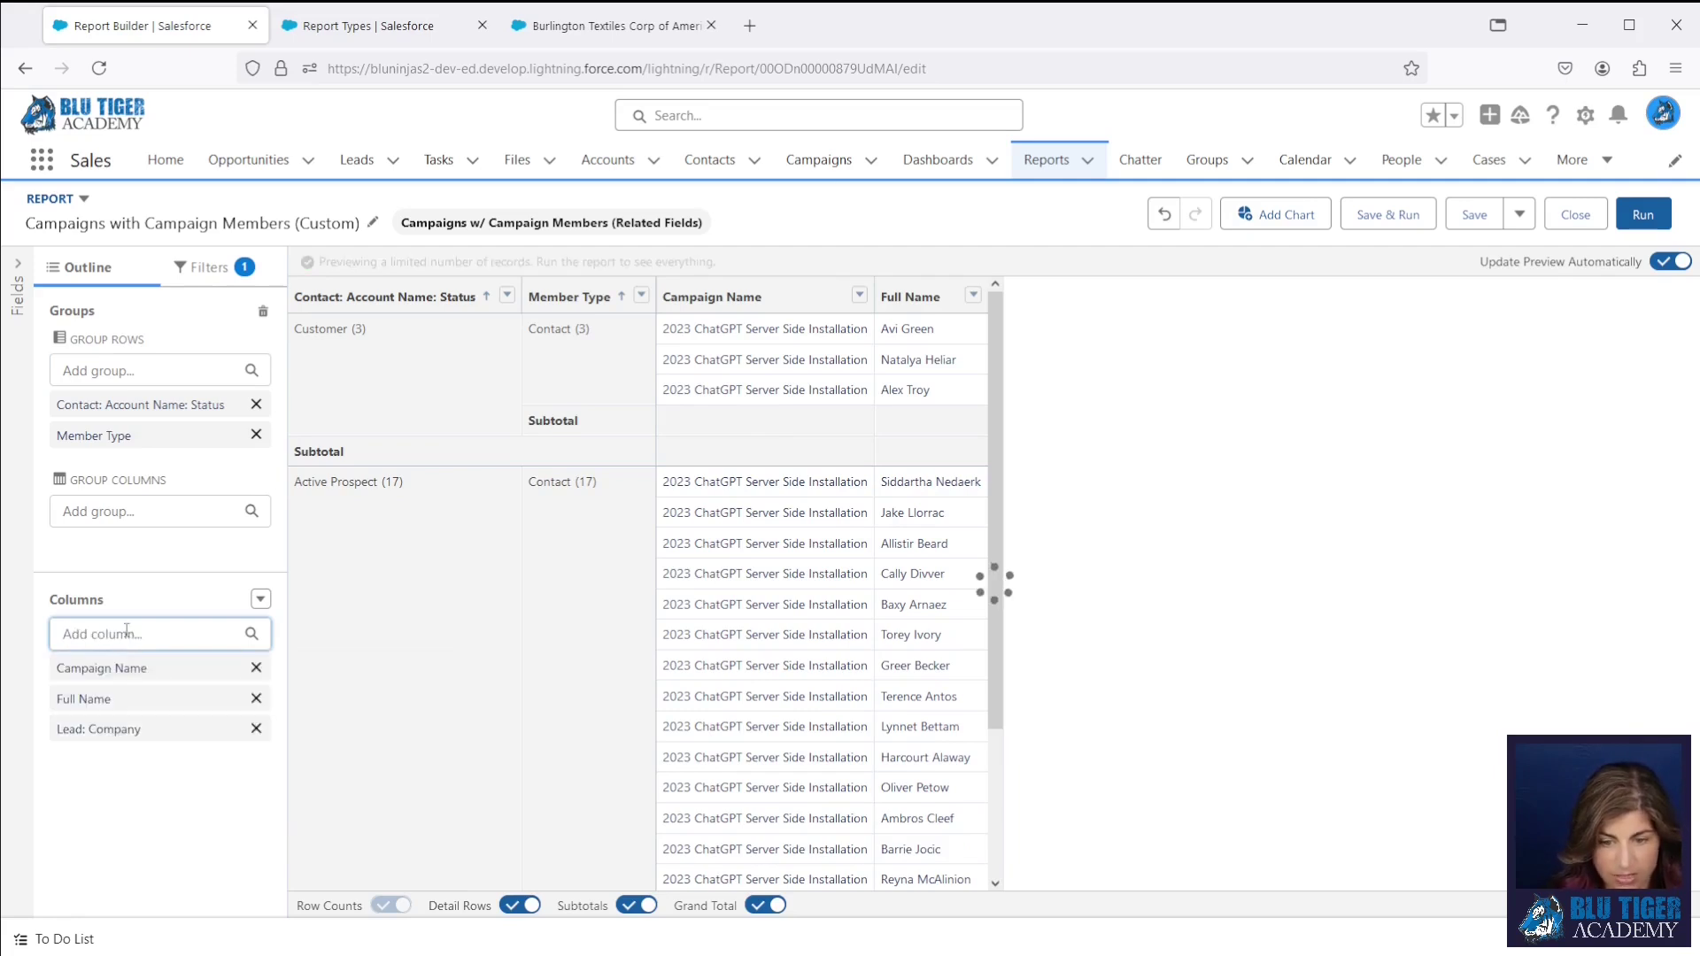
text(account)
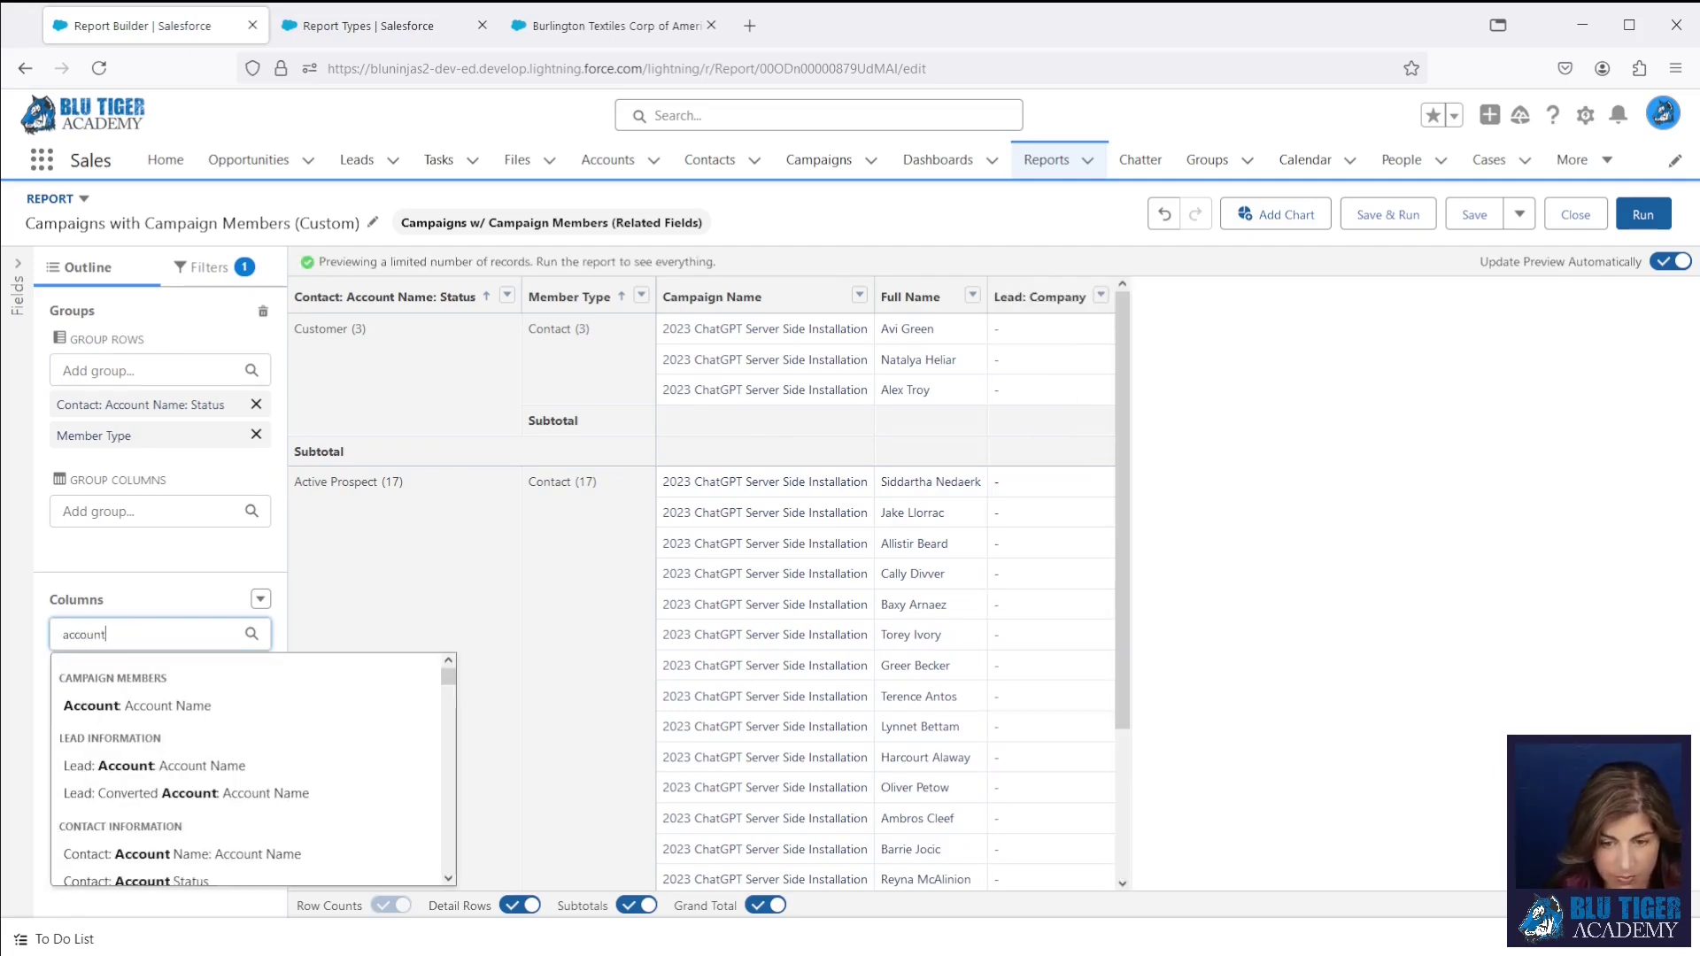
click(135, 712)
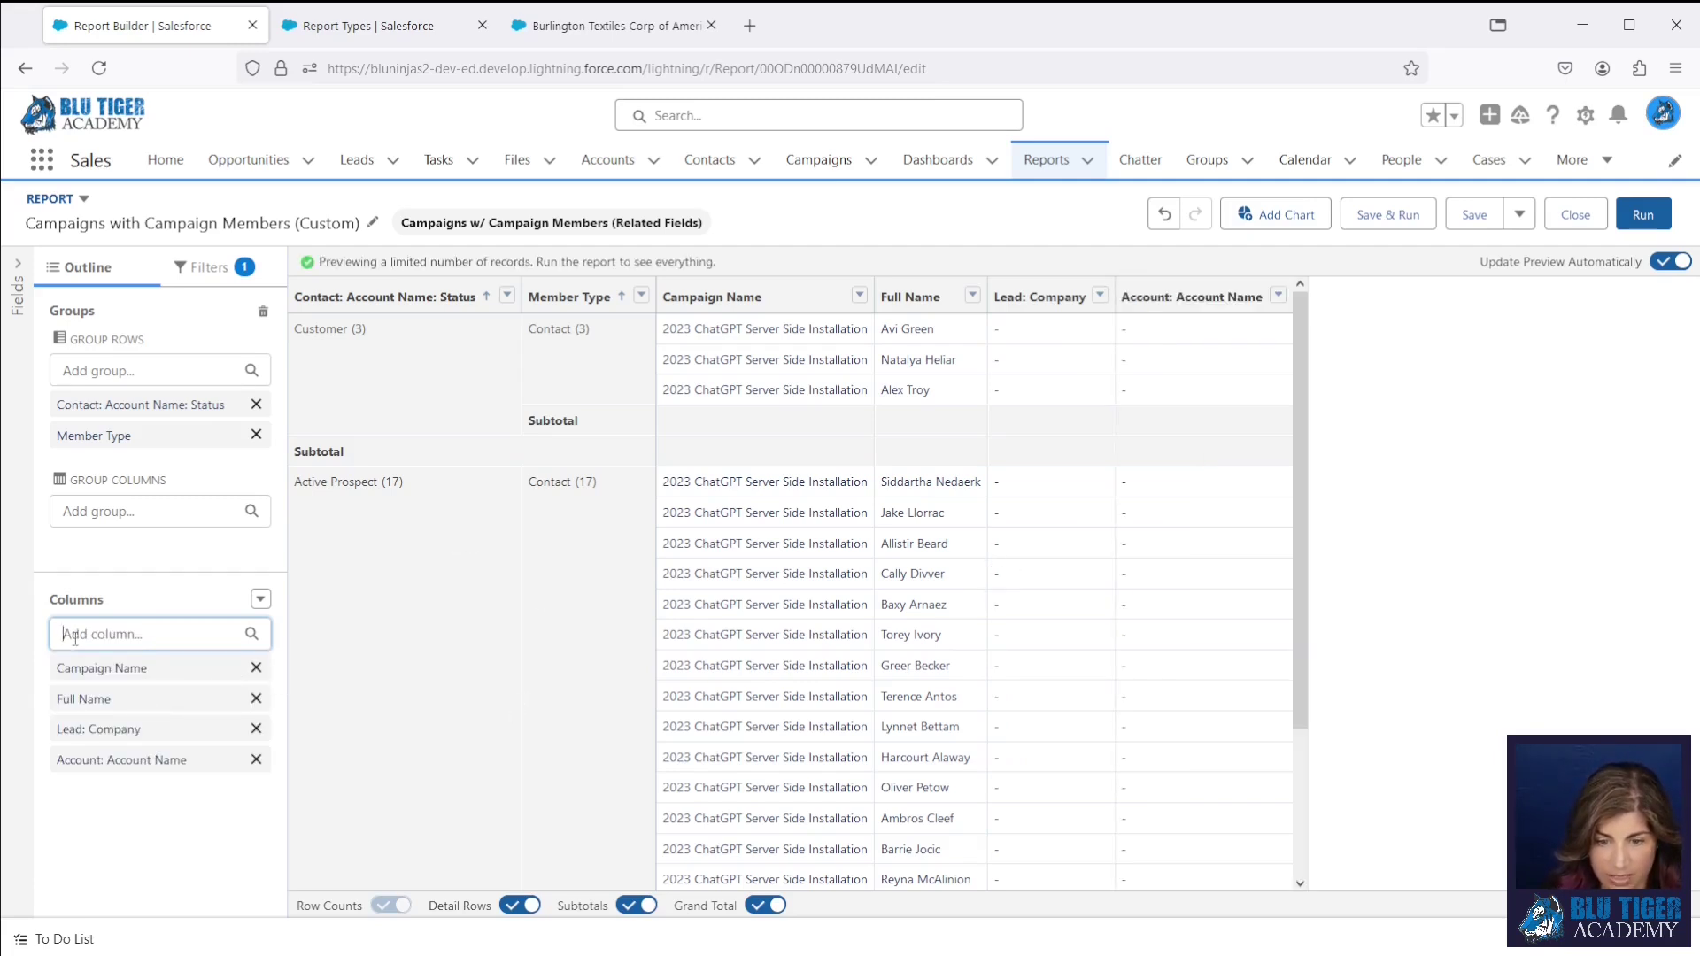
text(accoun)
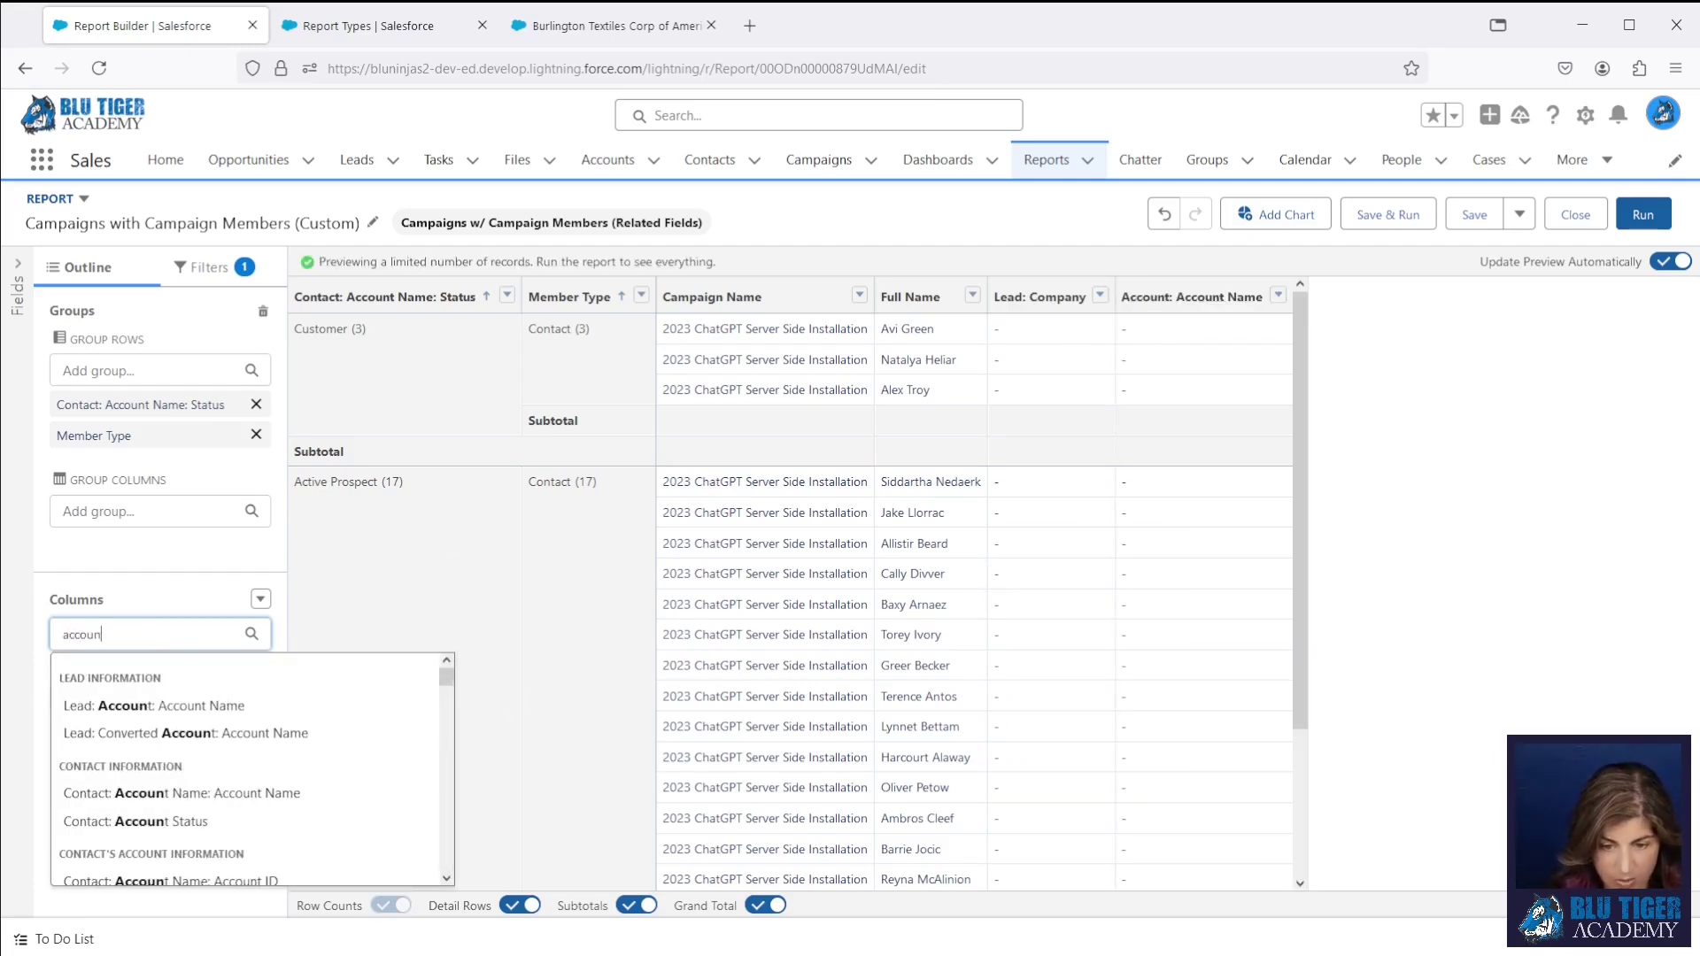
click(158, 793)
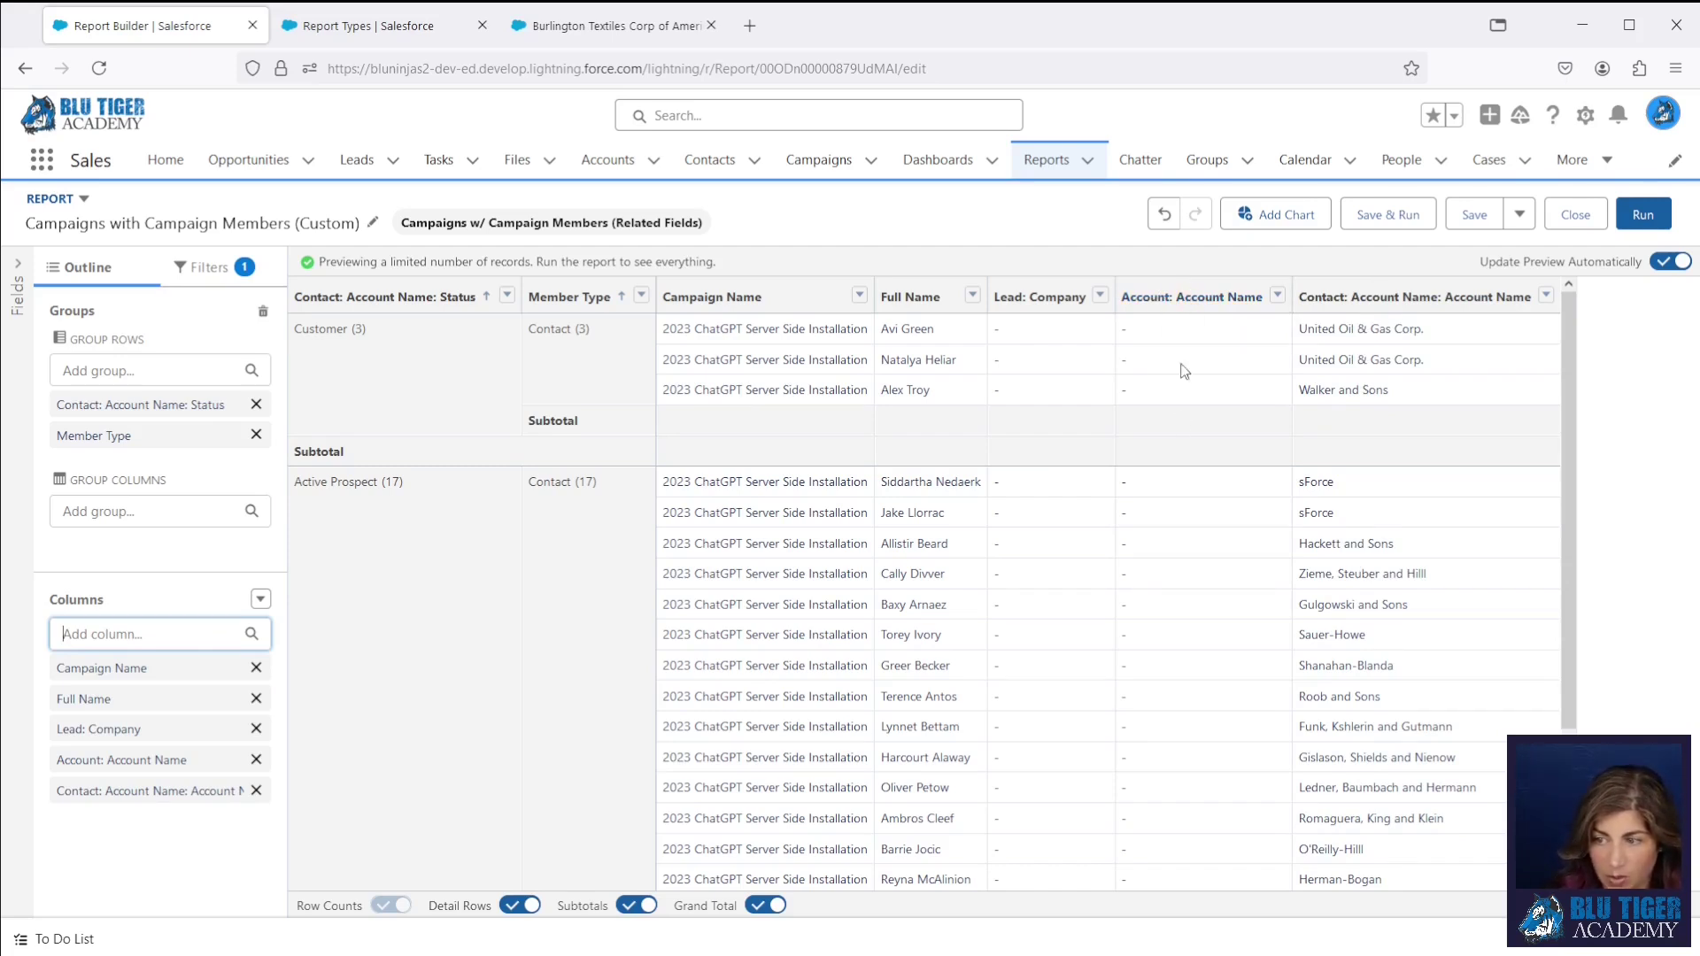
Step: Remove the Account: Account Name column, group by Member Type first, hide detail rows, then save and run
click(1277, 295)
click(1307, 636)
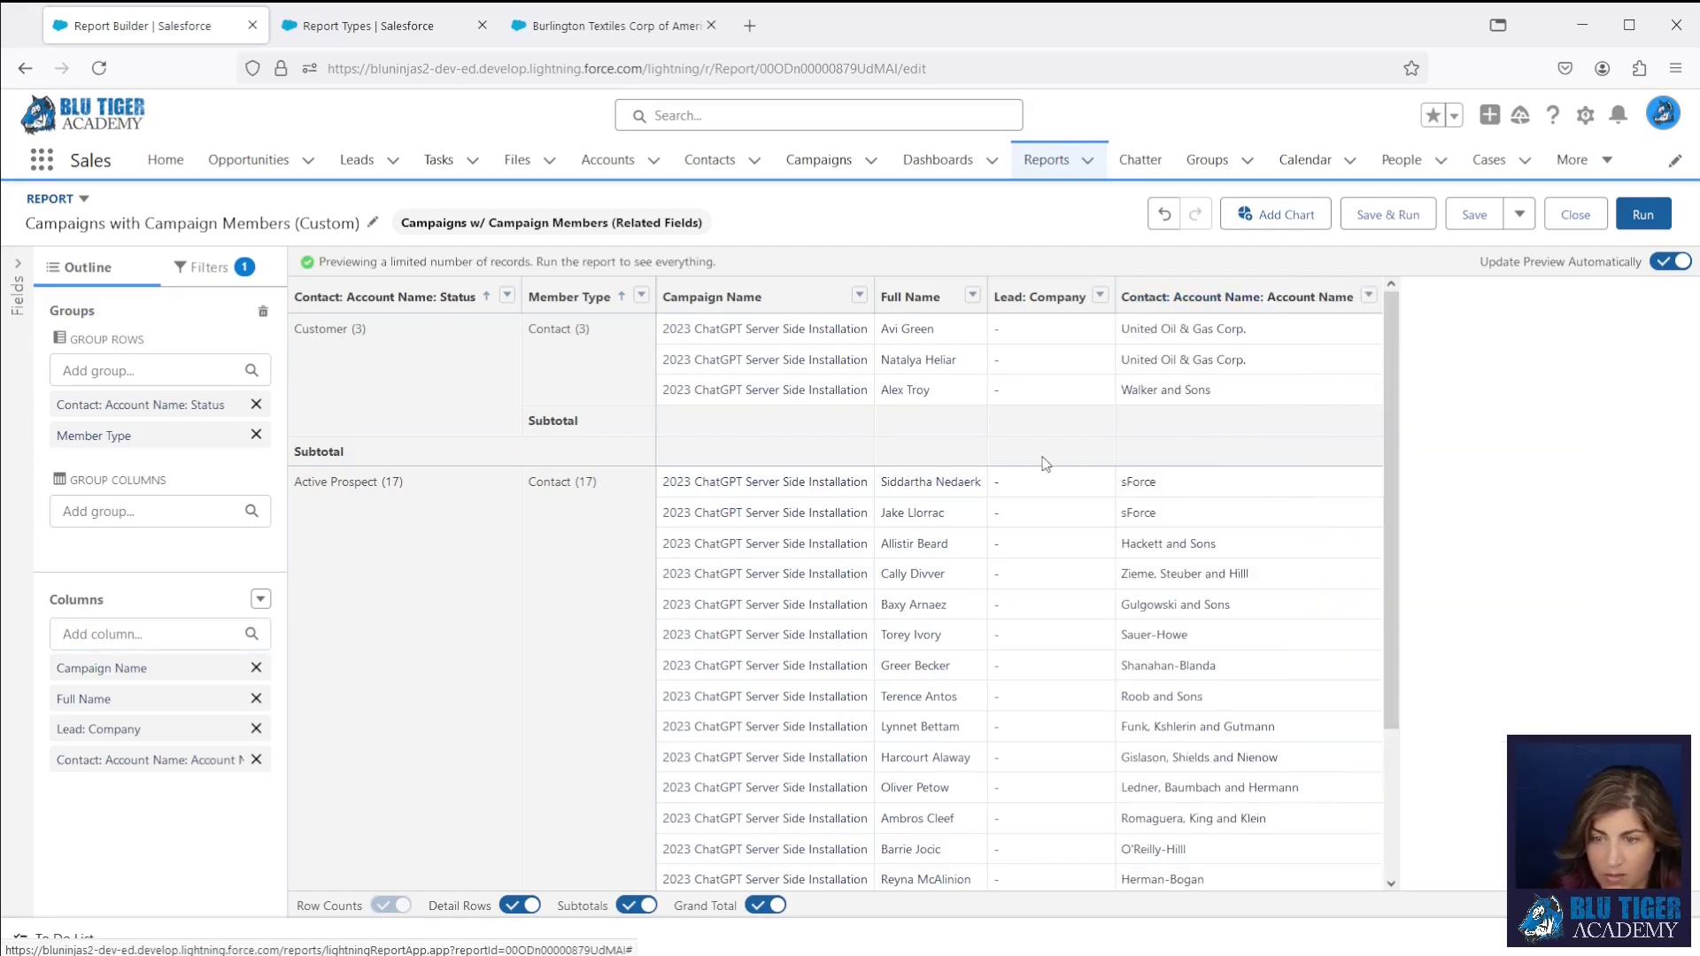
drag(158, 436, 144, 400)
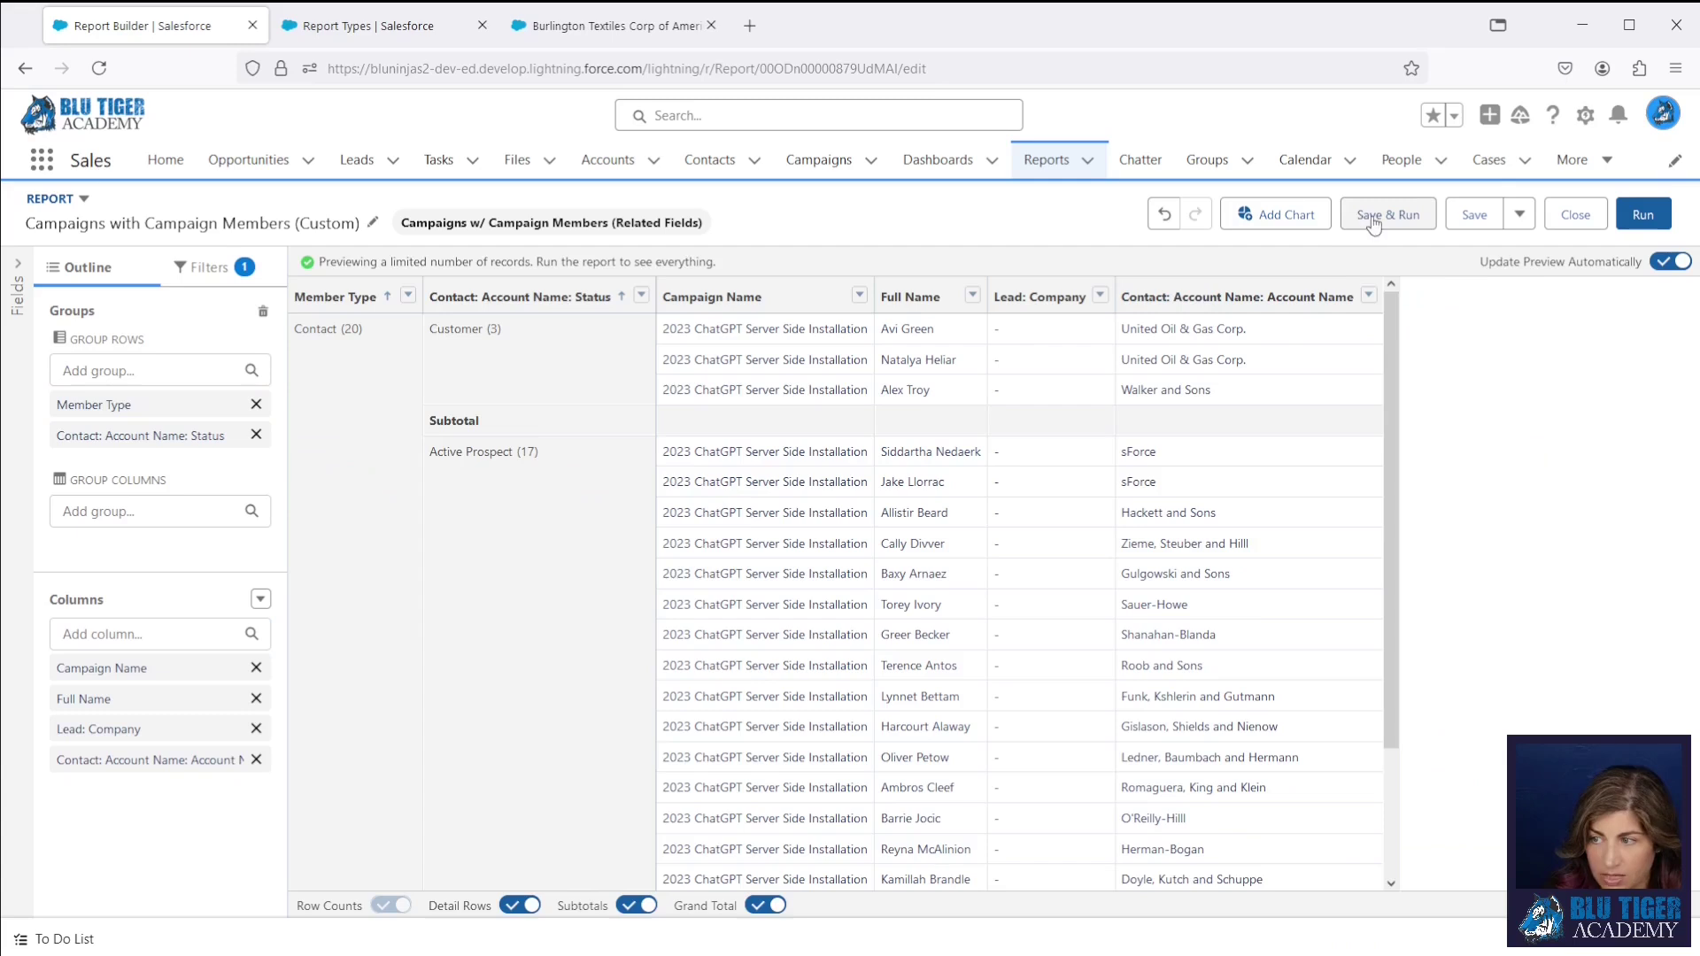
click(519, 905)
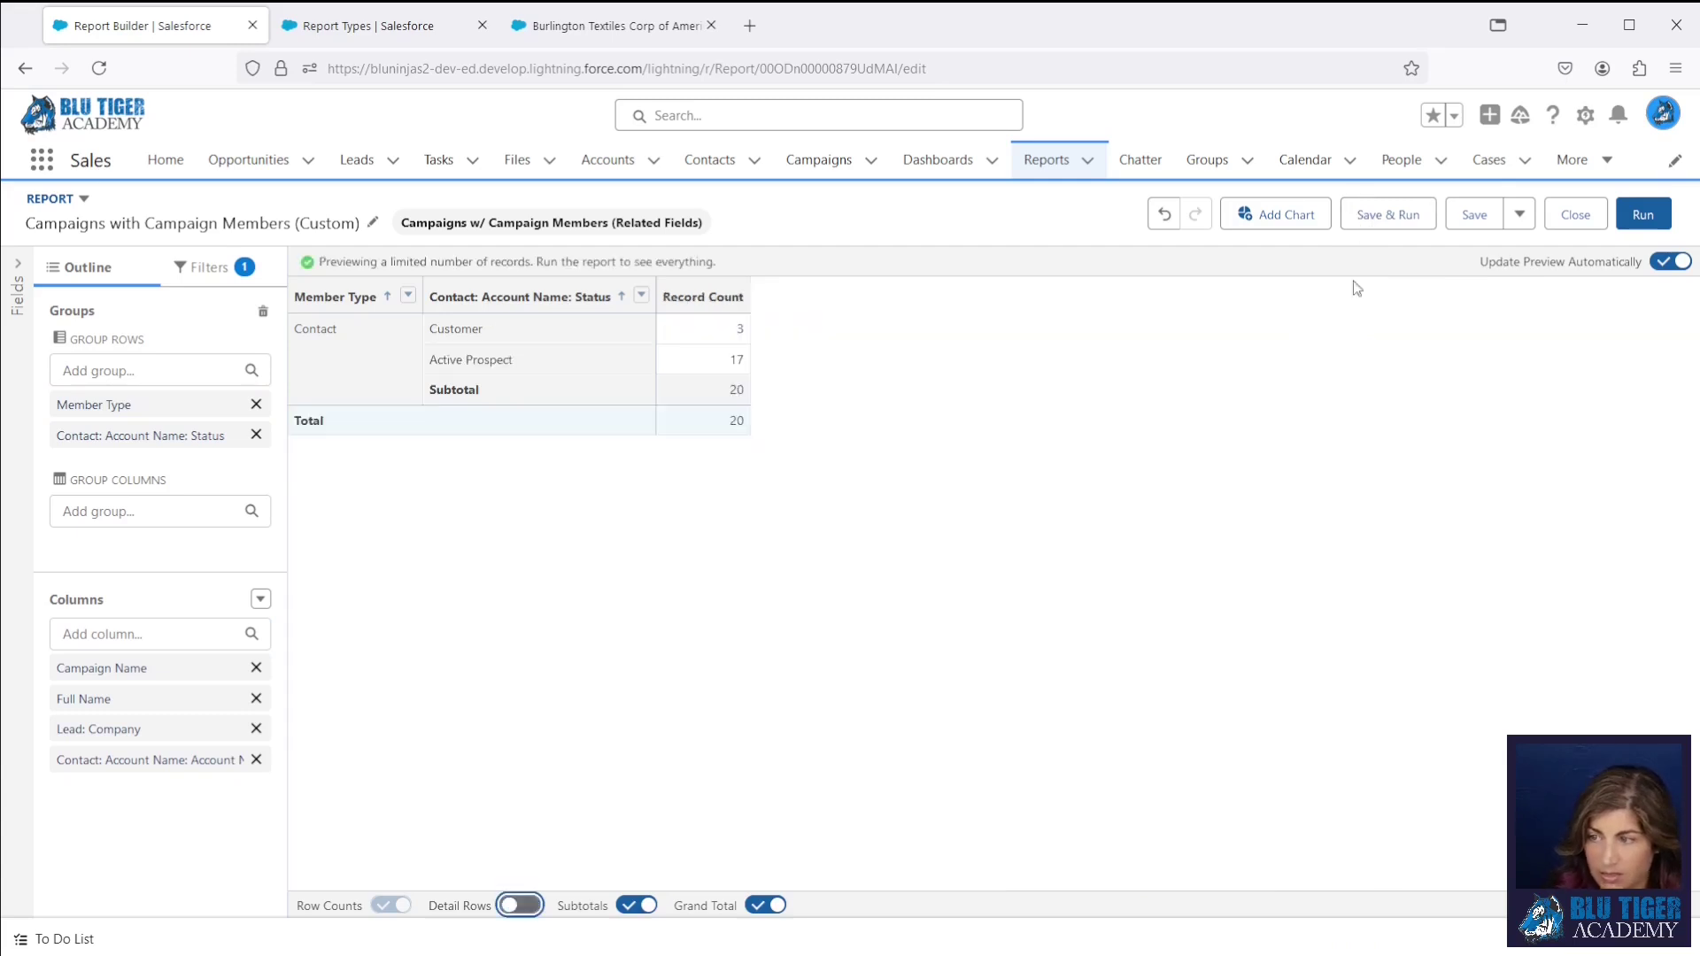
click(1395, 216)
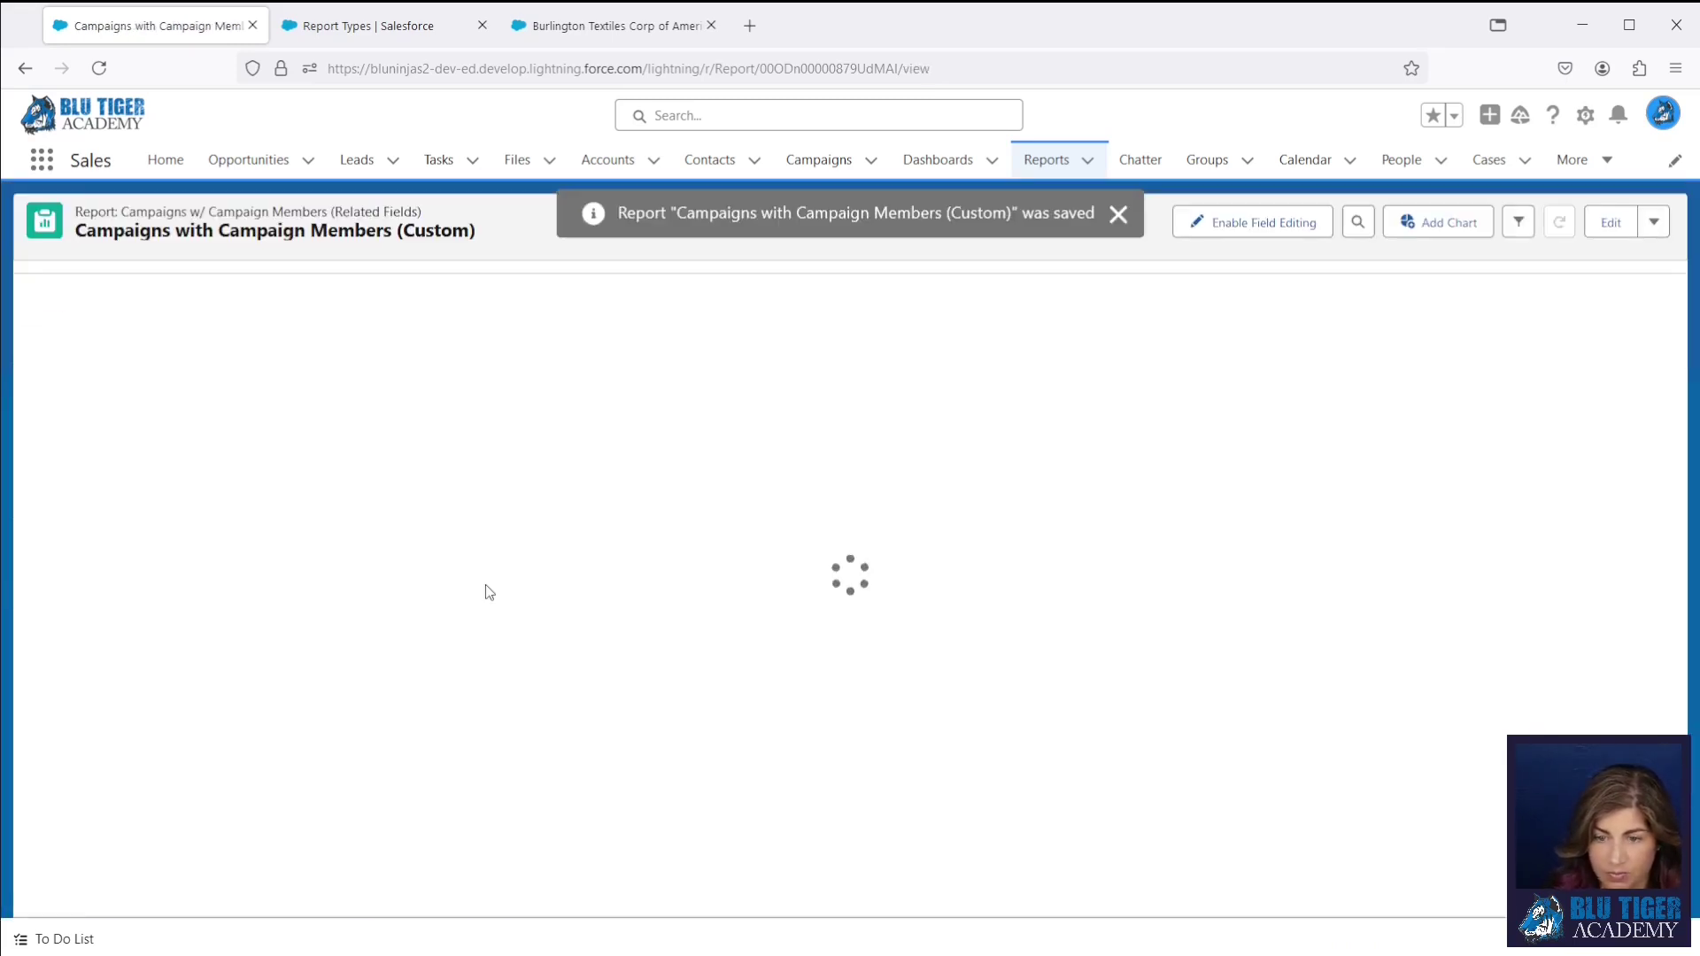